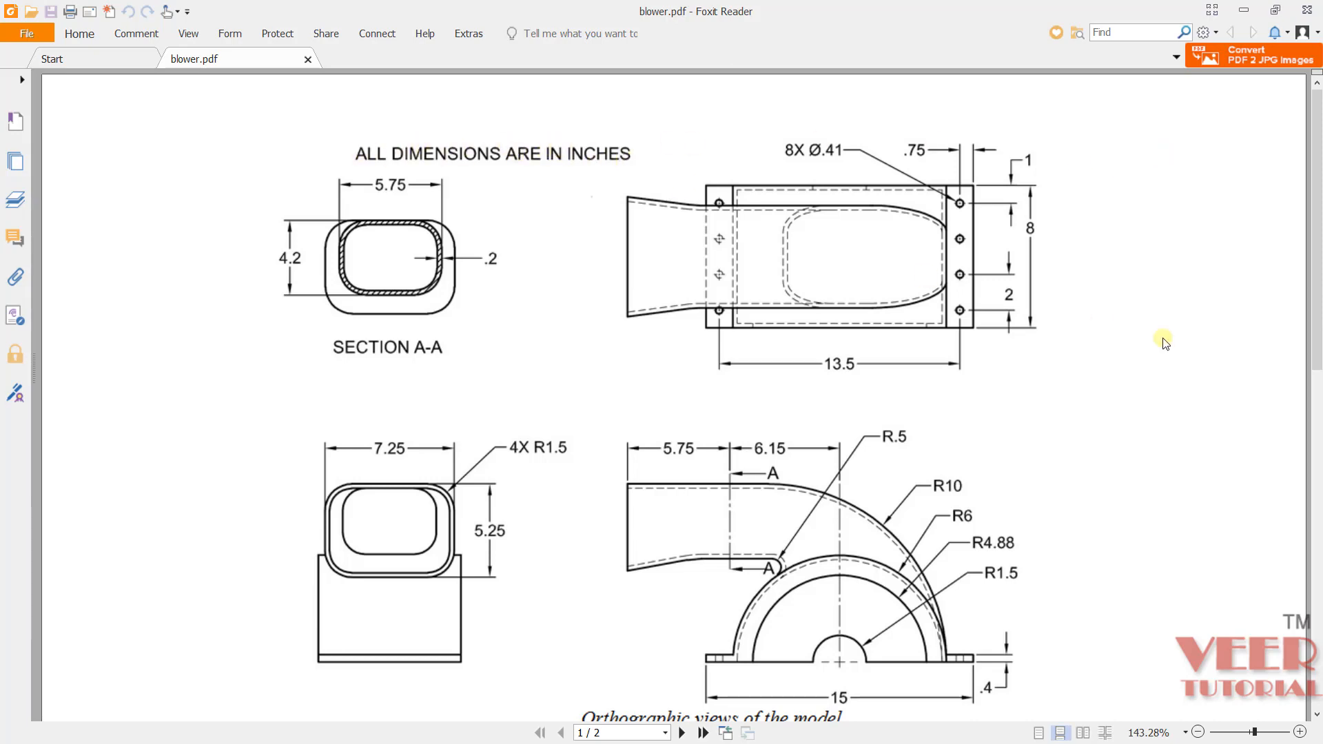
Step: Examine the blower drawing's orthographic views and the isometric view of the model on the second page
{"action": "key", "text": "ctrl+a"}
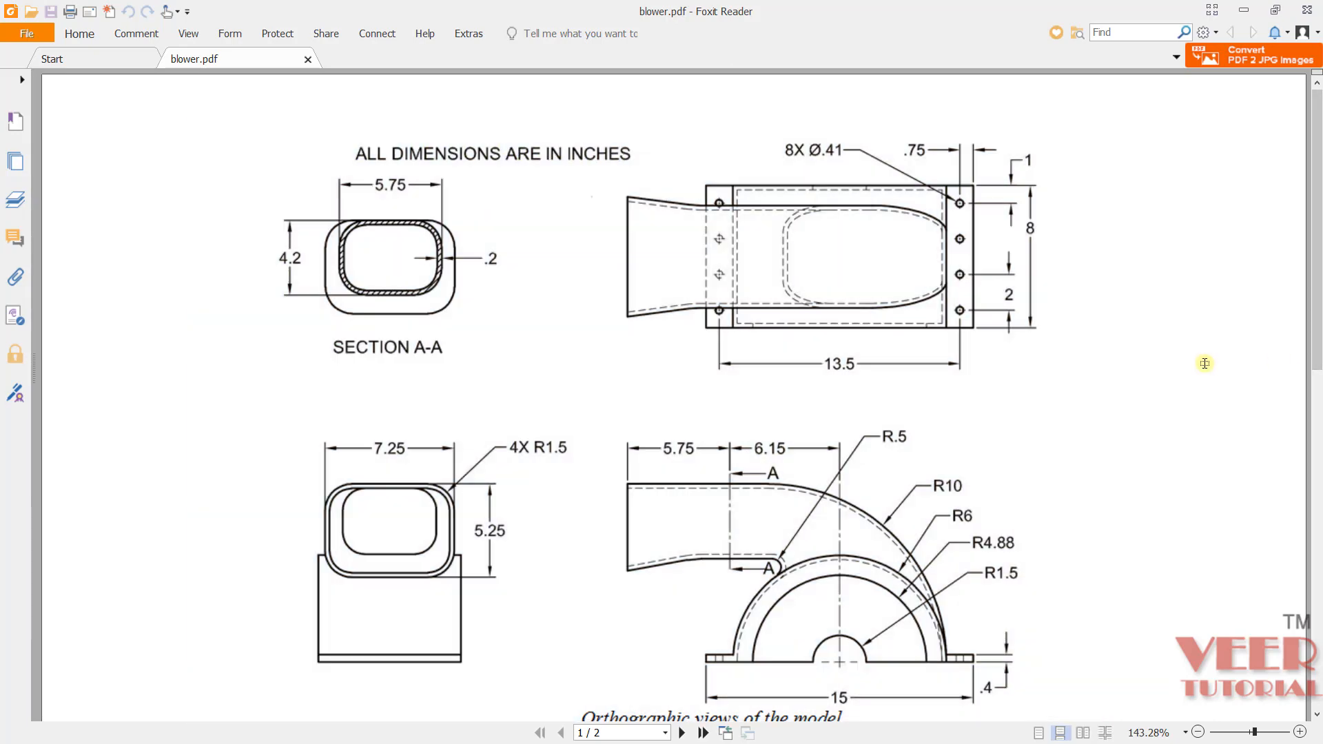
{"action": "left_click", "coordinate": [1205, 363]}
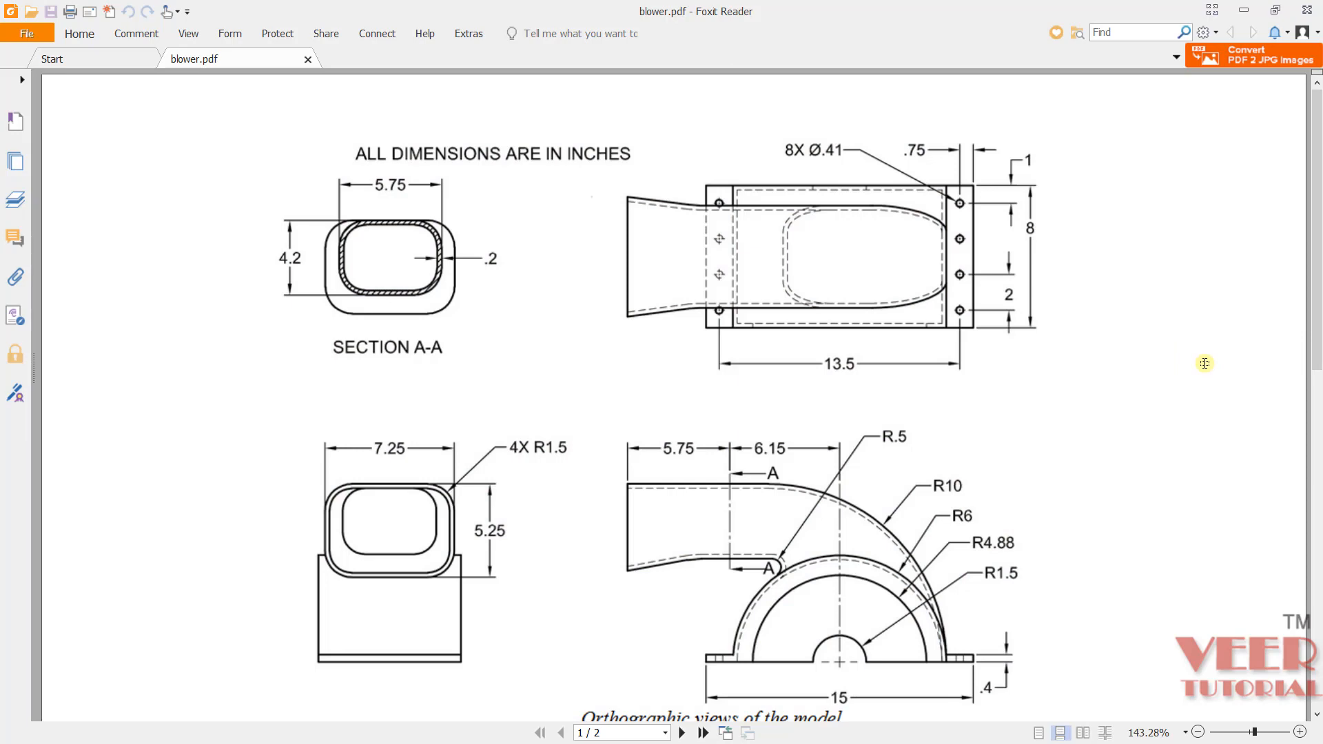
{"action": "scroll", "coordinate": [1205, 363], "scroll_direction": "down", "scroll_amount": 3}
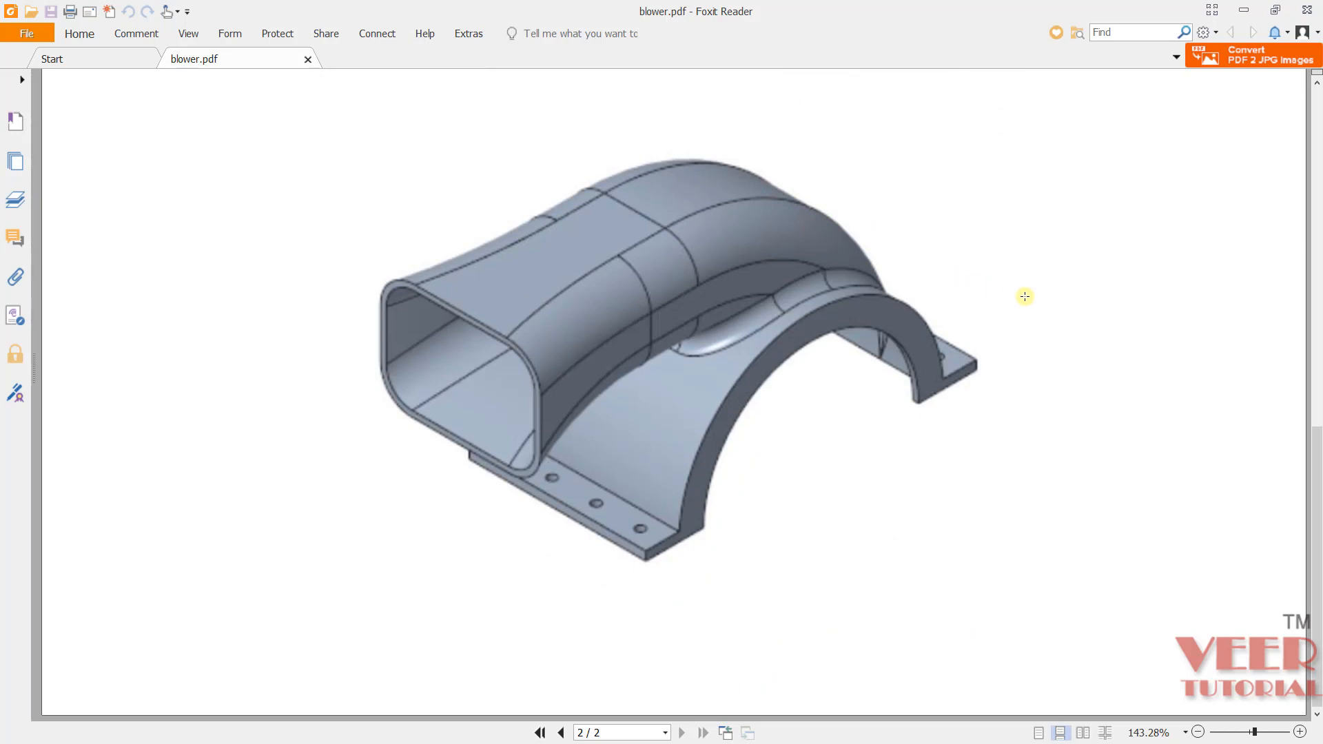
{"action": "scroll", "coordinate": [1024, 297], "scroll_direction": "up", "scroll_amount": 2}
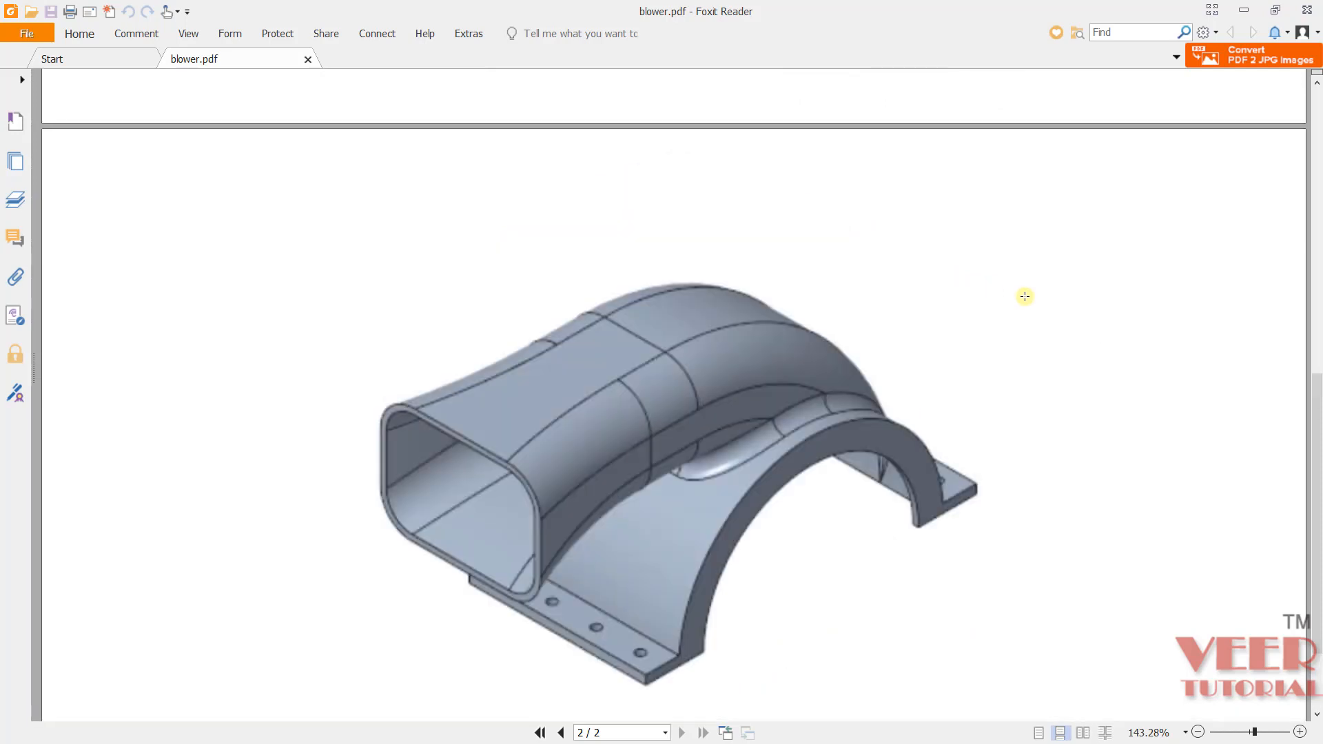
{"action": "scroll", "coordinate": [1024, 296], "scroll_direction": "up", "scroll_amount": 8}
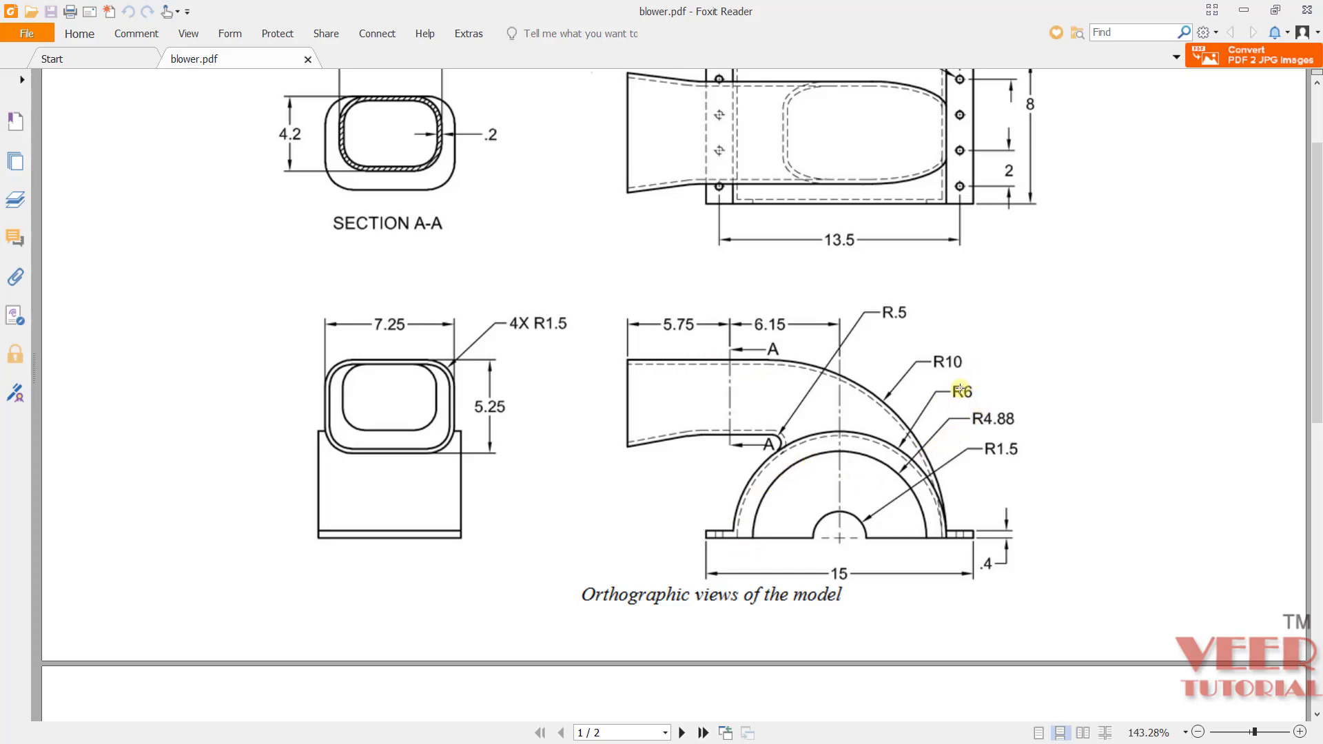
{"action": "scroll", "coordinate": [990, 219], "scroll_direction": "up", "scroll_amount": 3}
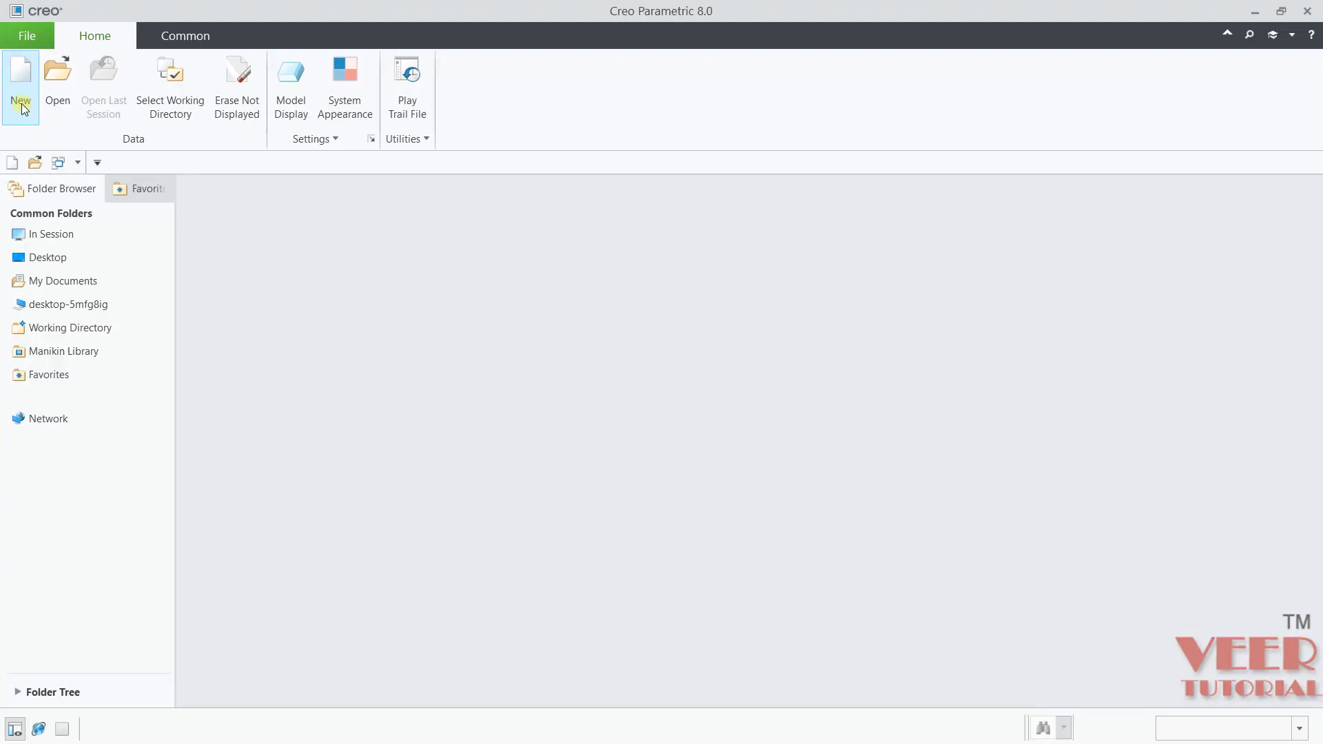
Step: Switch to Creo Parametric and create a solid part named blower_2 with the inlbs_part_solid_abs template instead of the default
{"action": "left_click", "coordinate": [21, 105]}
{"action": "left_click", "coordinate": [502, 514]}
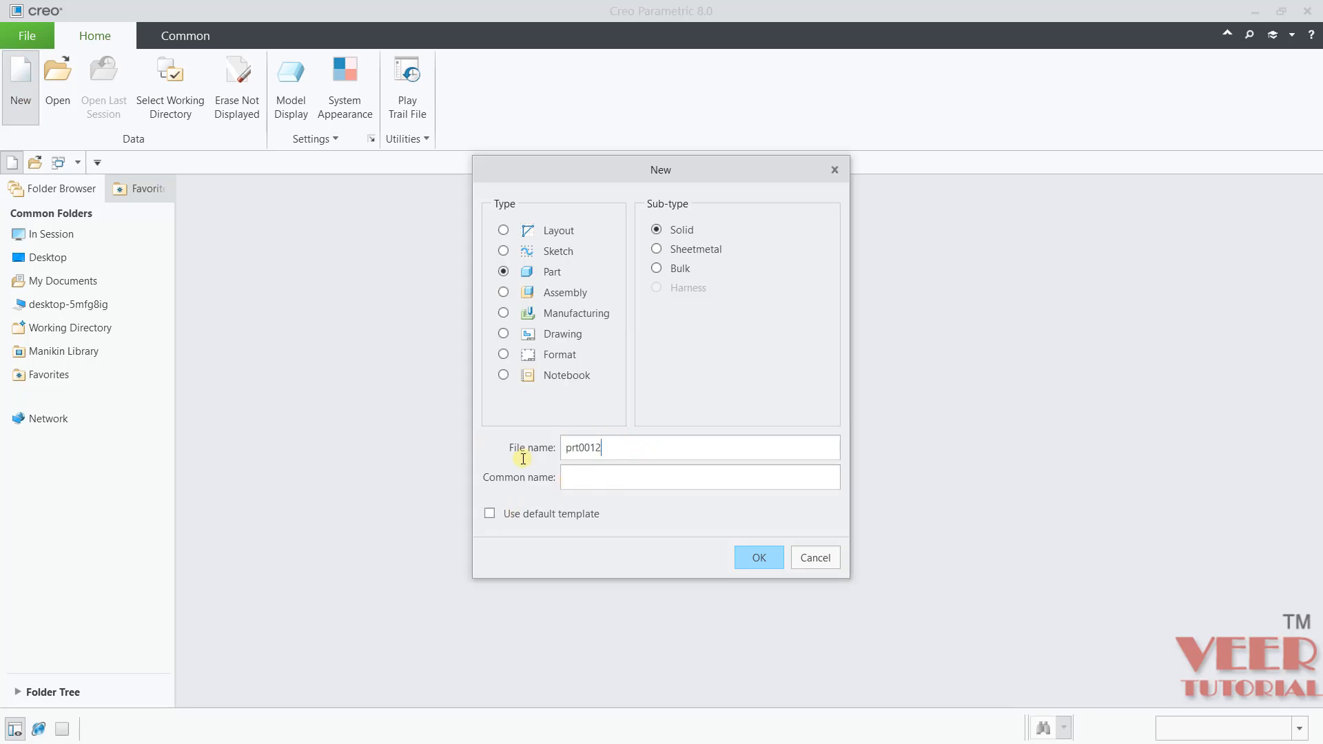
{"action": "key", "text": "BackSpace"}
{"action": "key", "text": "BackSpace"}
{"action": "key", "text": "BackSpace"}
{"action": "key", "text": "BackSpace"}
{"action": "key", "text": "BackSpace"}
{"action": "key", "text": "BackSpace"}
{"action": "type", "text": "blower_1"}
{"action": "left_click", "coordinate": [756, 558]}
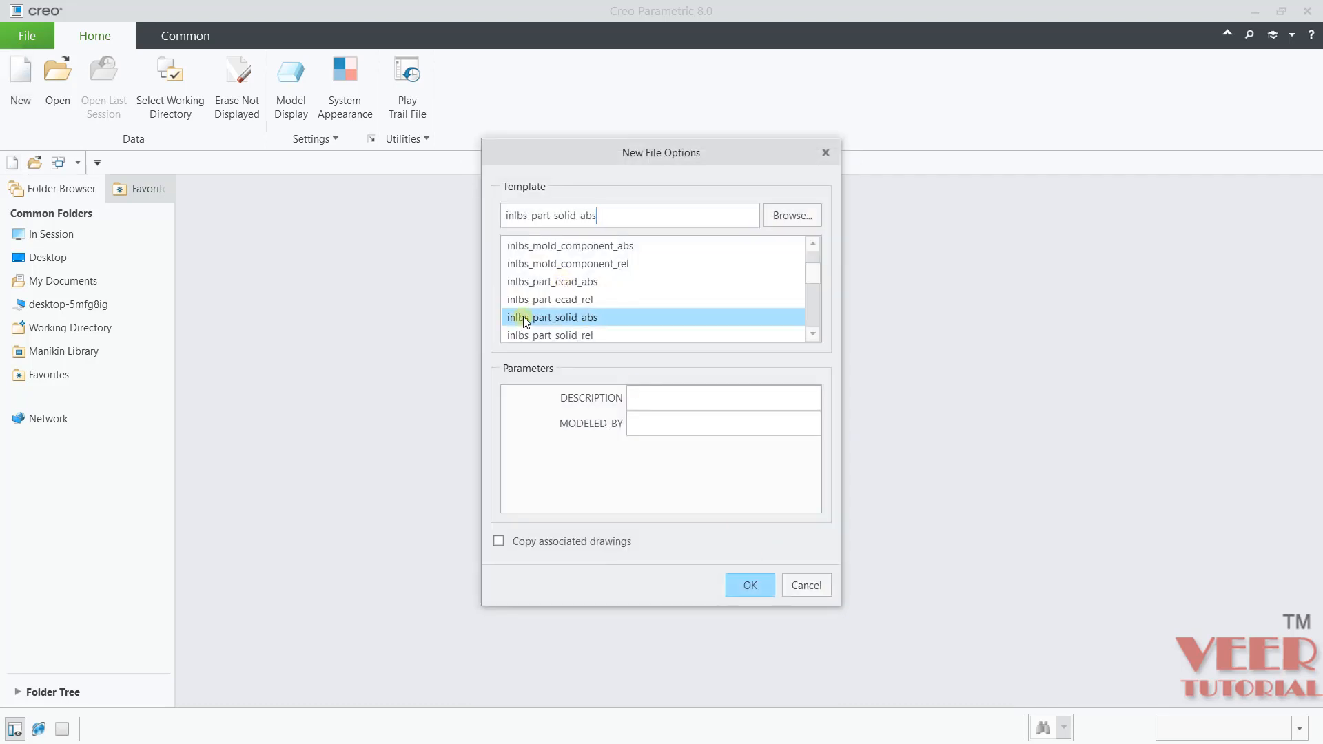
{"action": "left_click", "coordinate": [750, 585]}
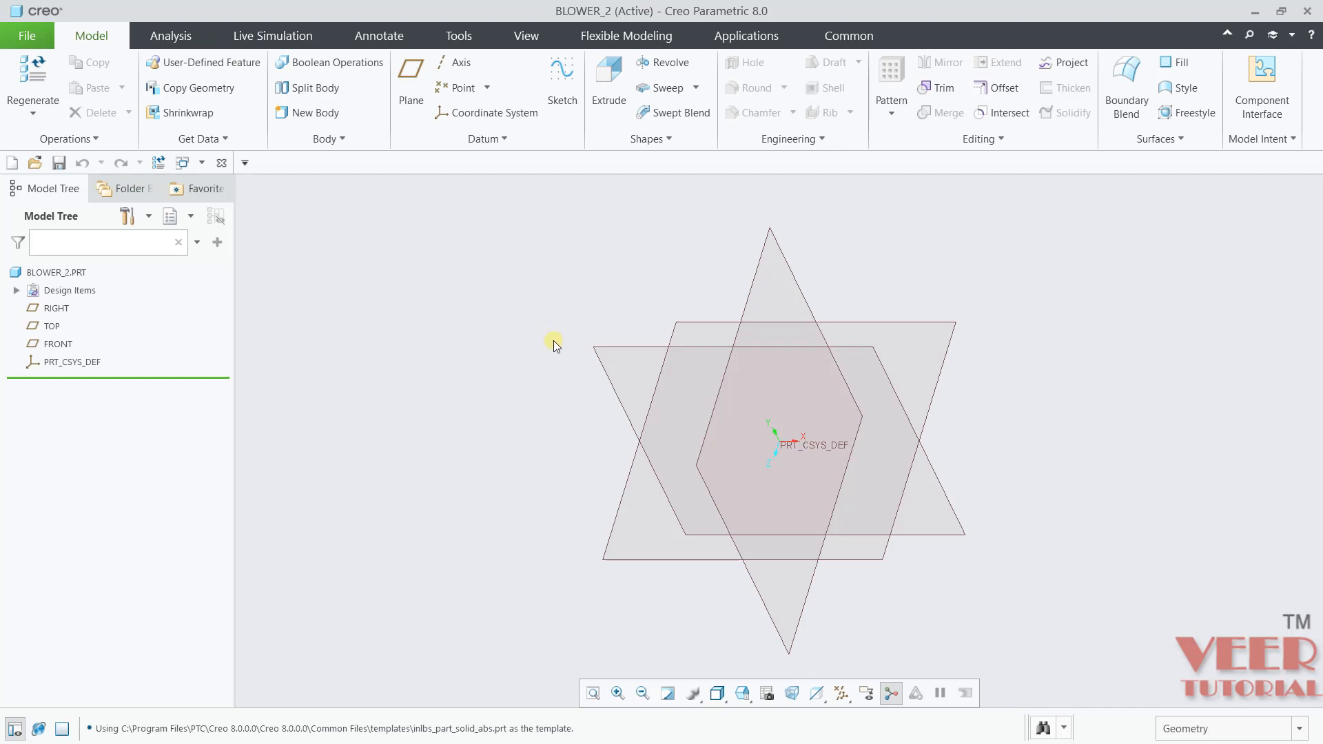
Step: Start an Extrude sketch on the RIGHT plane and draw a circle about 183 in diameter centred on the origin
{"action": "left_click", "coordinate": [612, 95]}
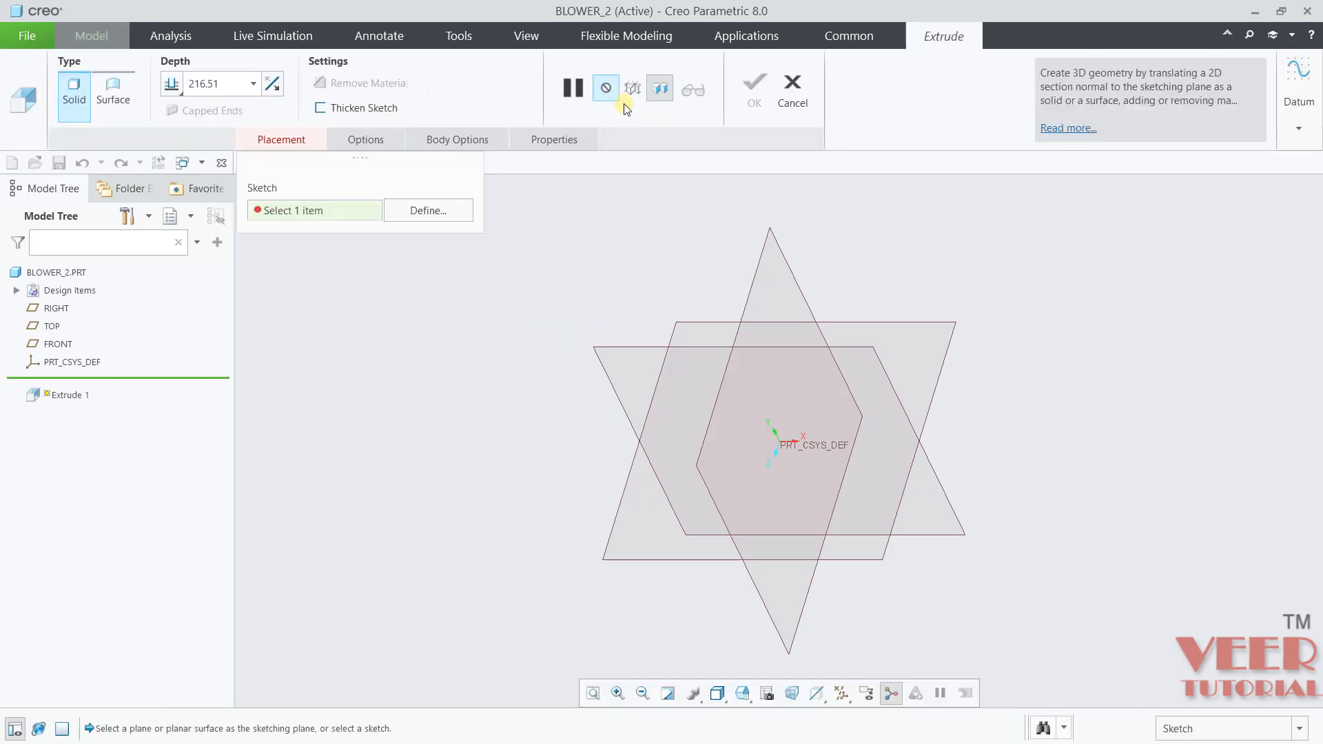
{"action": "left_click", "coordinate": [756, 281]}
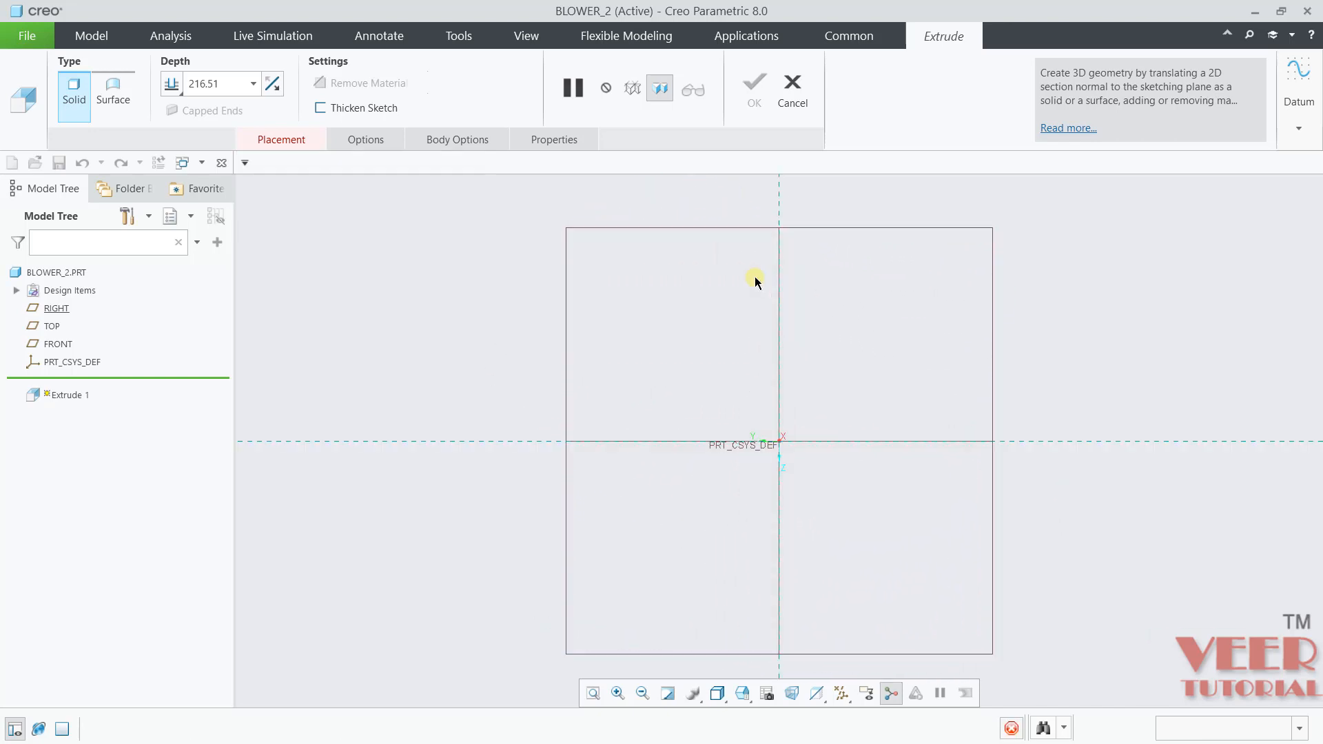
{"action": "left_click", "coordinate": [429, 113]}
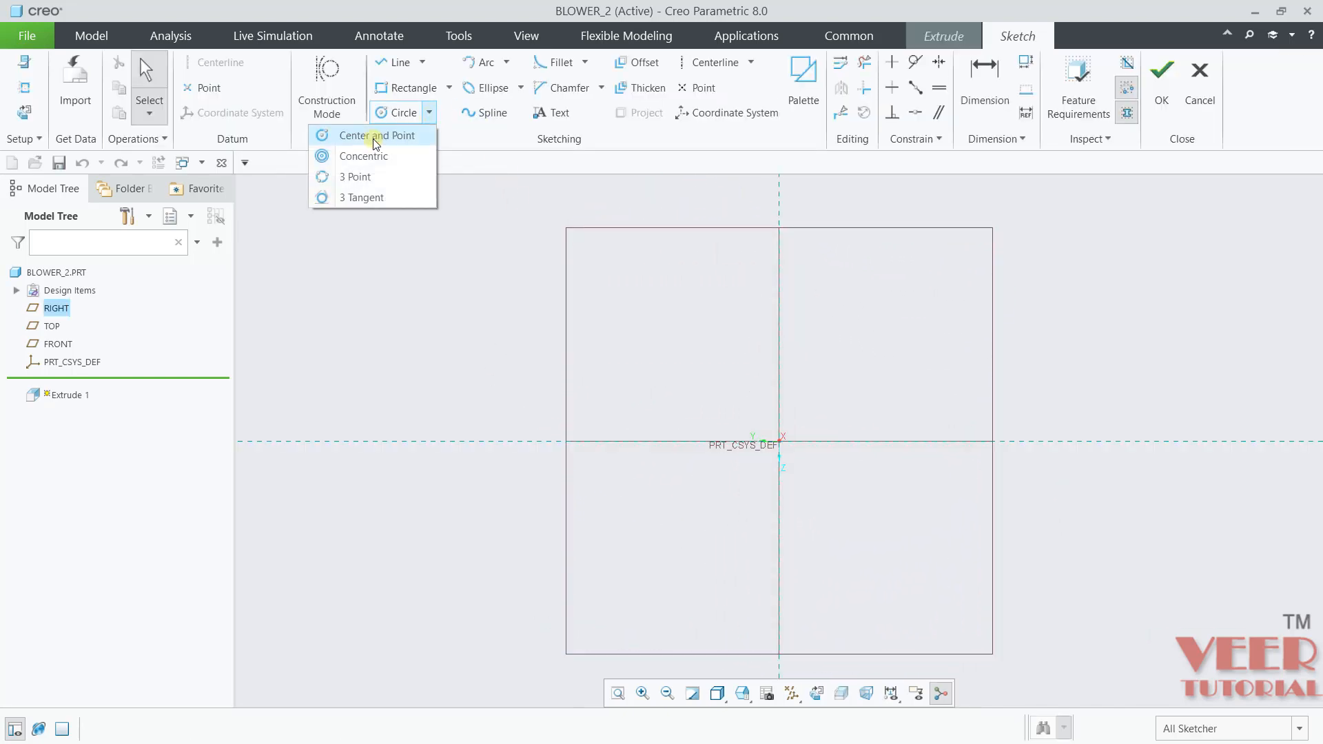
{"action": "left_click", "coordinate": [375, 133]}
{"action": "left_click", "coordinate": [779, 441]}
{"action": "left_click", "coordinate": [811, 375]}
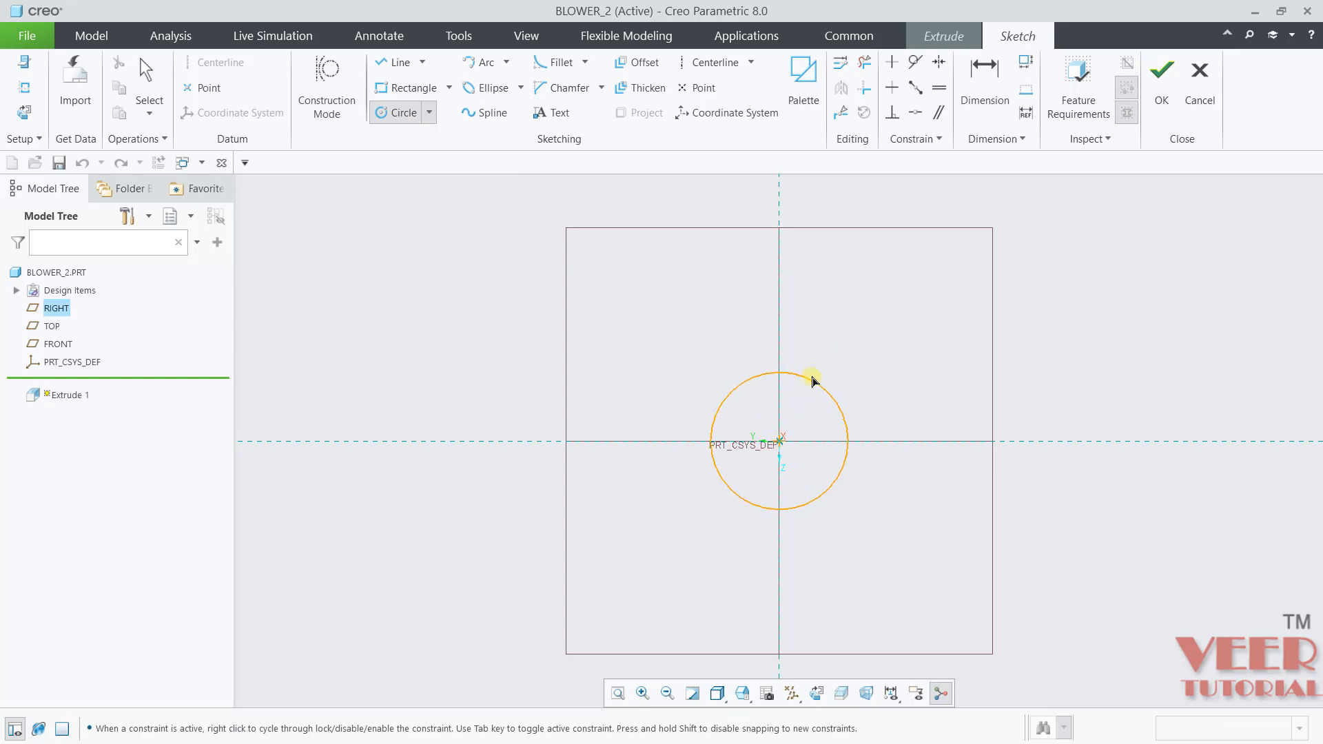
{"action": "middle_click", "coordinate": [910, 354]}
Step: Convert the circle's diameter dimension to a radius and set it to 6
{"action": "scroll", "coordinate": [870, 366], "scroll_direction": "up", "scroll_amount": 4}
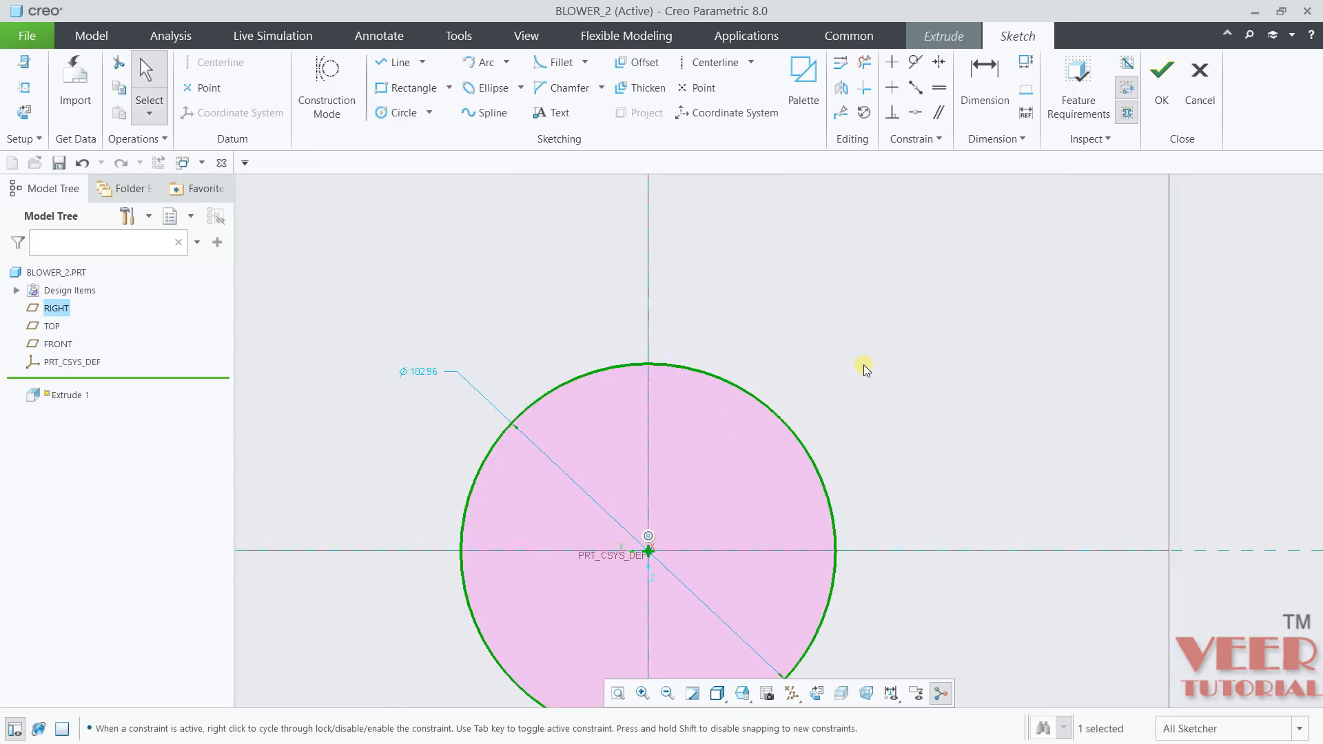
{"action": "left_click", "coordinate": [434, 372]}
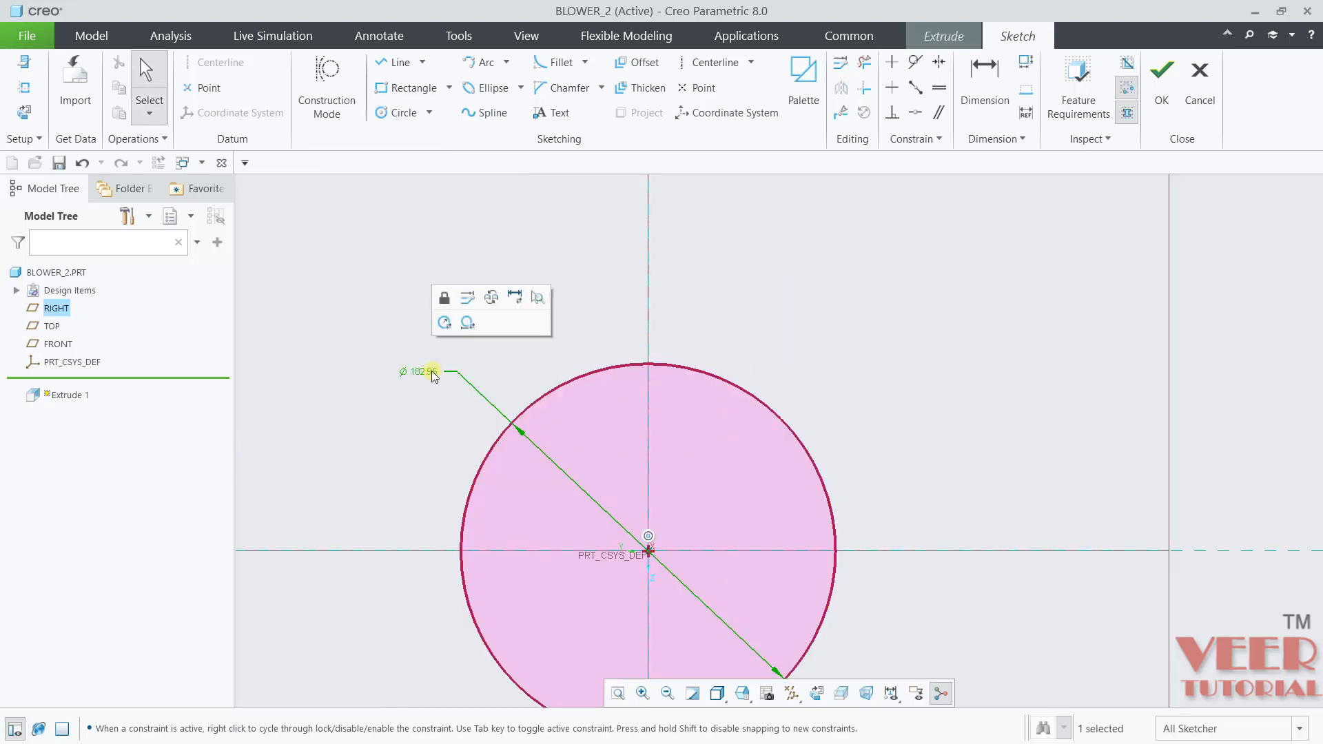
{"action": "left_click", "coordinate": [443, 323]}
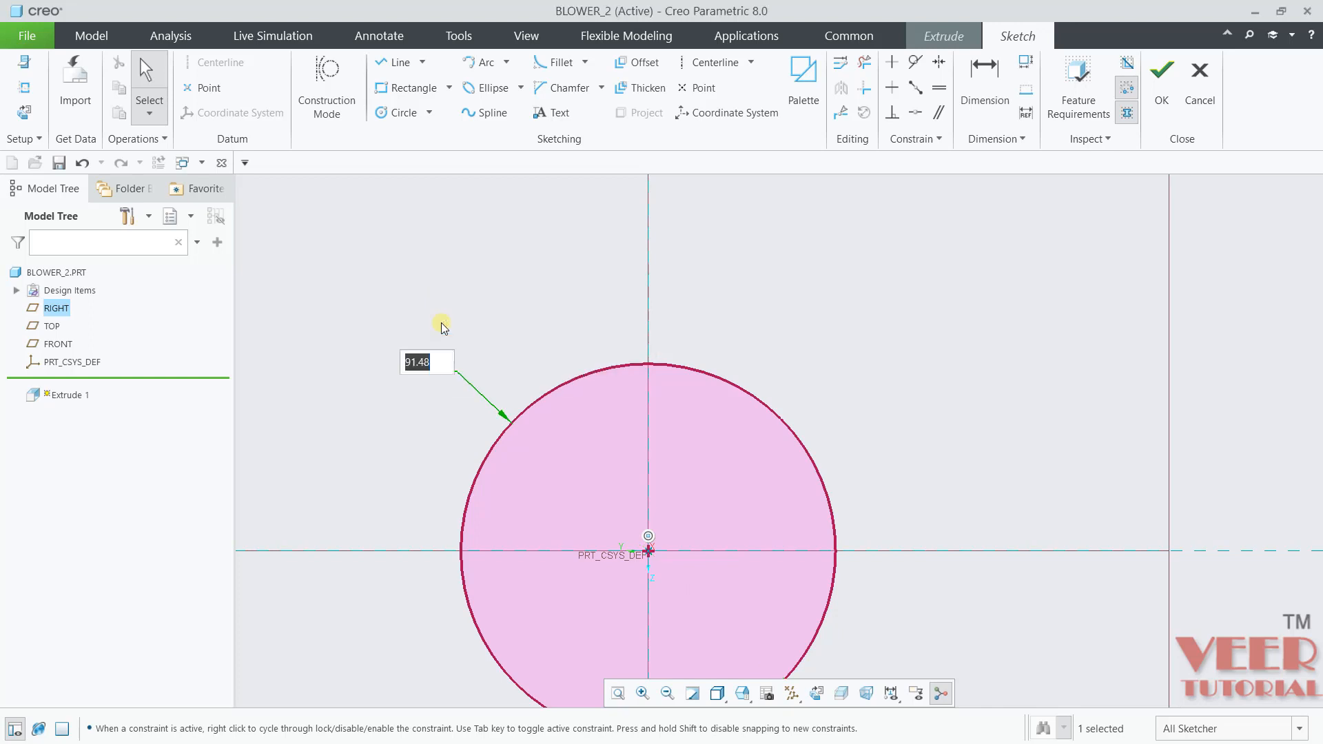
{"action": "type", "text": "6"}
{"action": "key", "text": "Return"}
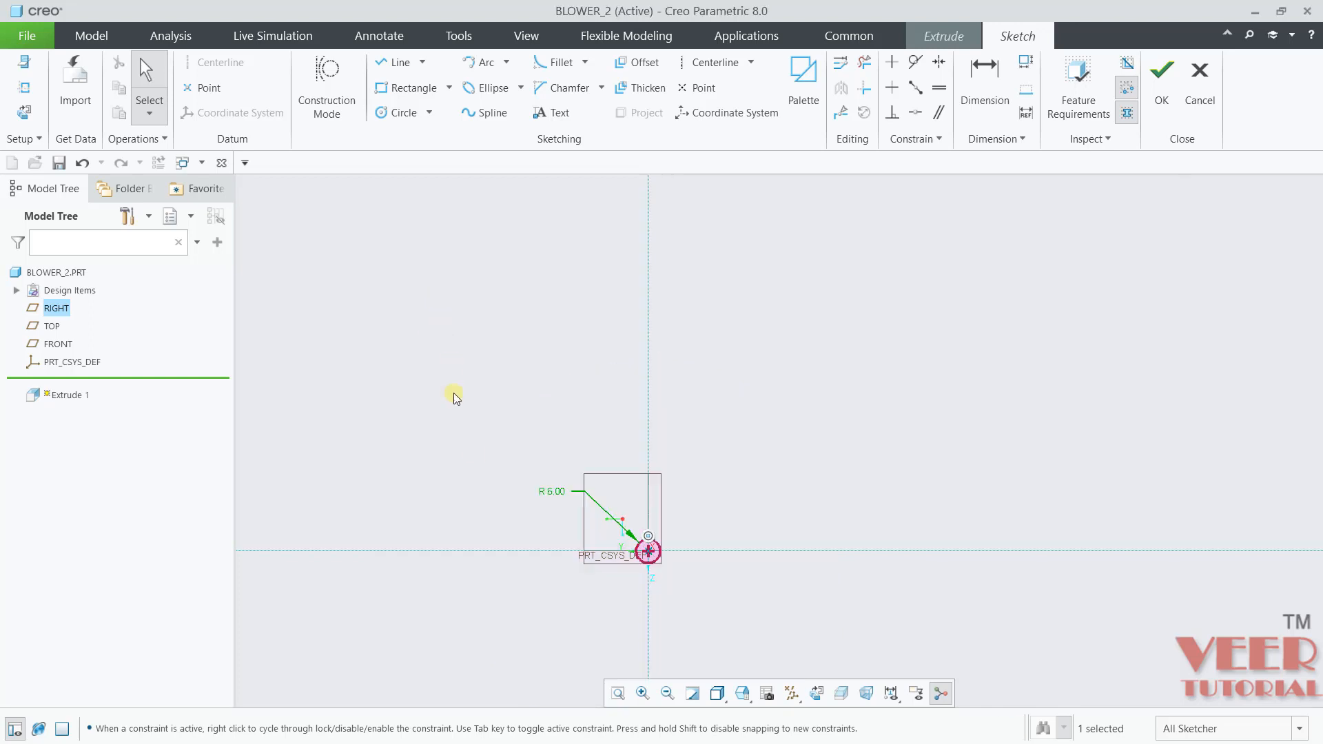
{"action": "left_click", "coordinate": [618, 693]}
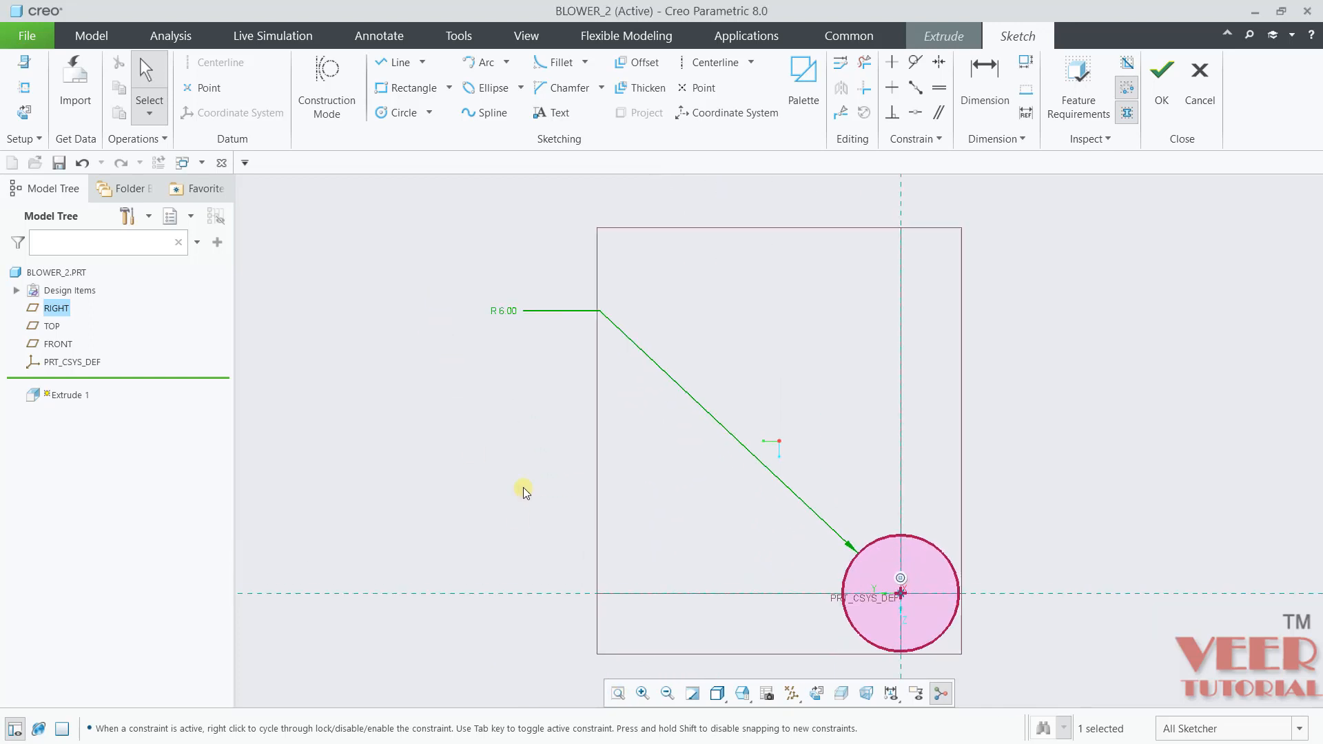
Step: Draw a horizontal line across the circle's full diameter and trim away the lower half to leave a closed semicircle
{"action": "scroll", "coordinate": [640, 413], "scroll_direction": "up", "scroll_amount": 4}
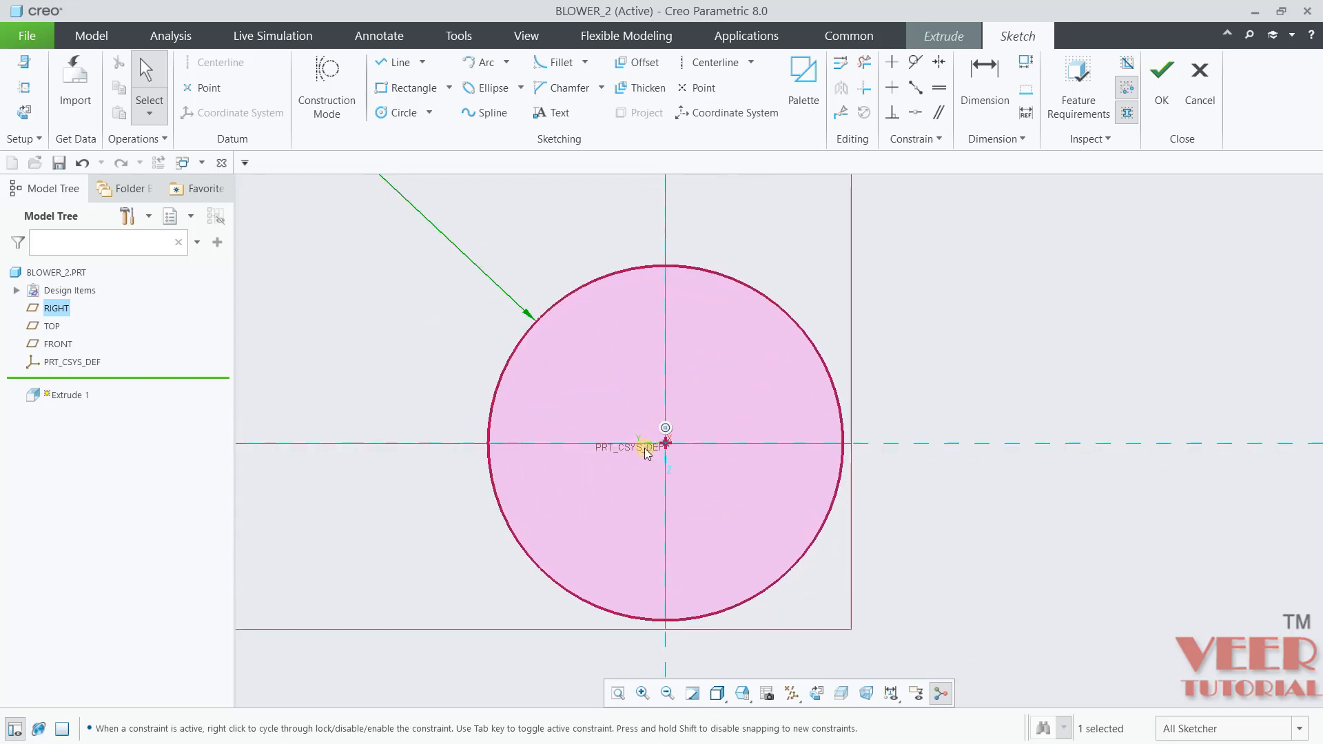
{"action": "left_click", "coordinate": [399, 71]}
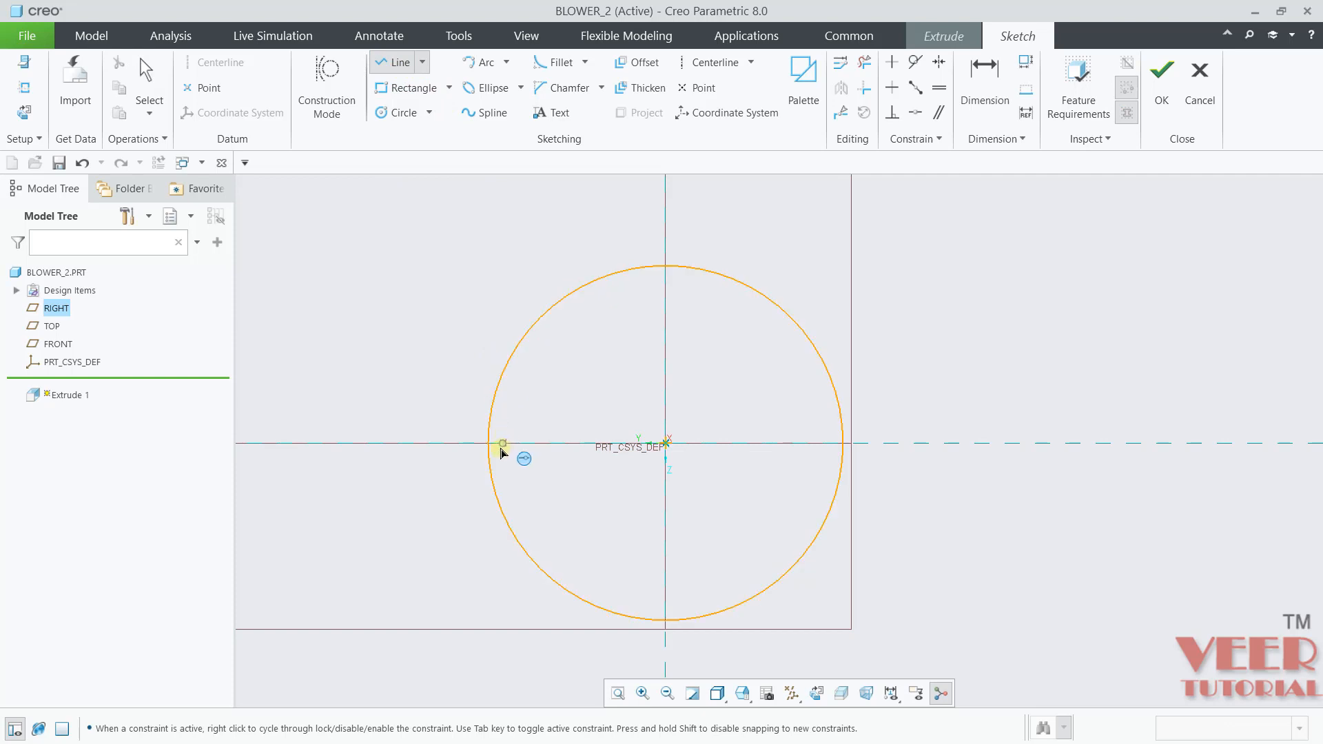
{"action": "left_click", "coordinate": [488, 442]}
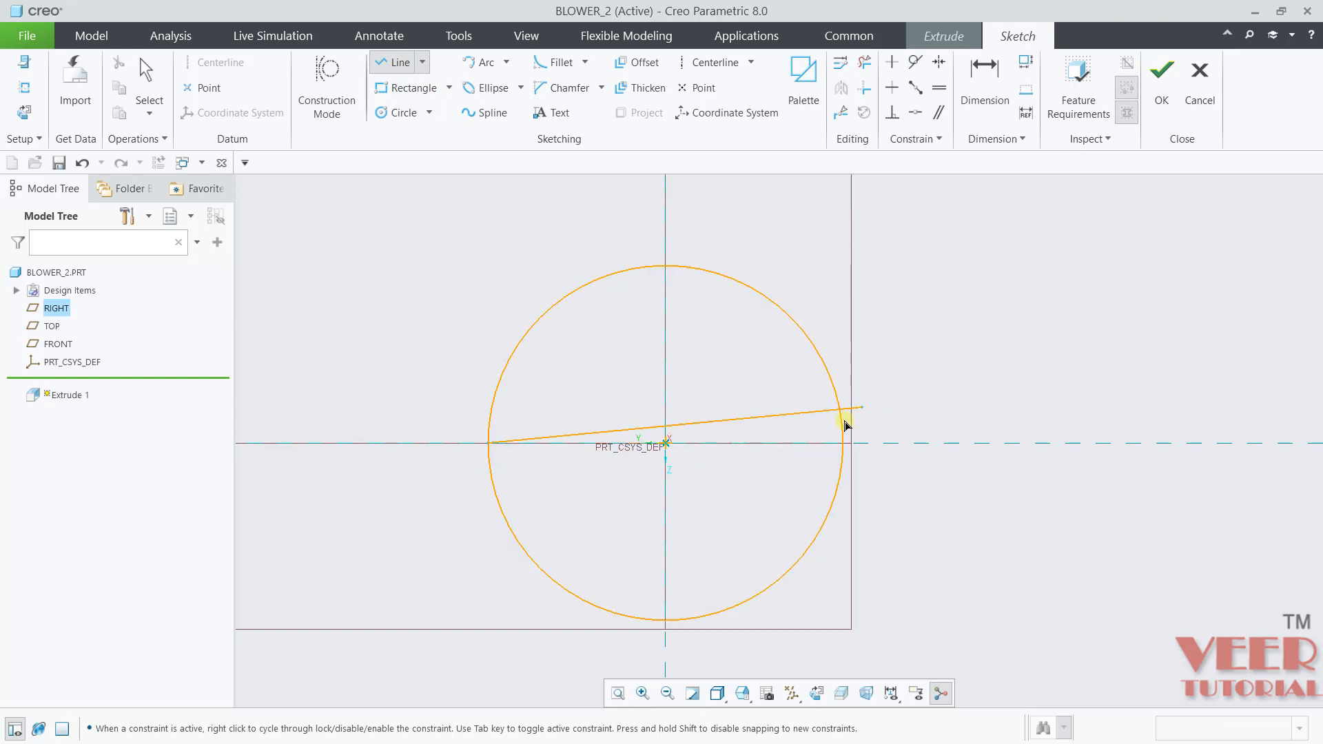
{"action": "left_click", "coordinate": [843, 443]}
{"action": "middle_click", "coordinate": [969, 384]}
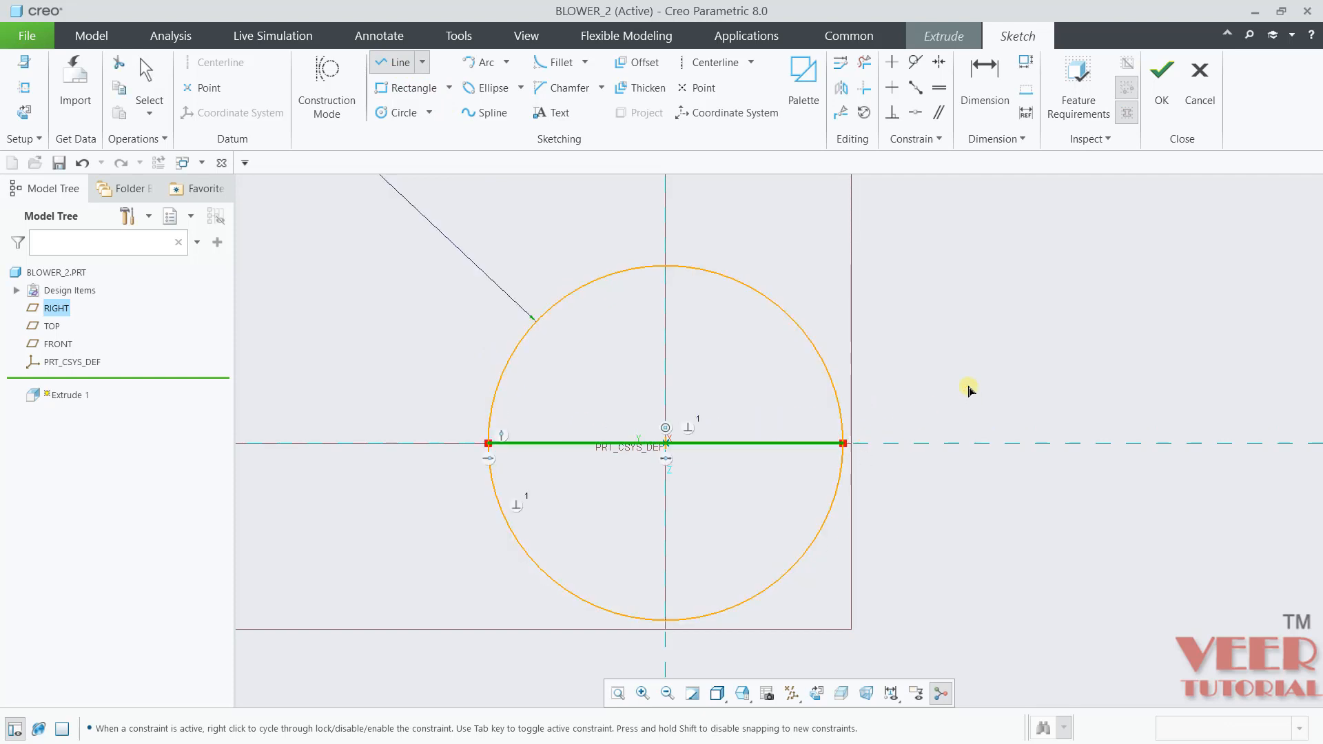
{"action": "middle_click", "coordinate": [969, 384]}
{"action": "left_click", "coordinate": [864, 62]}
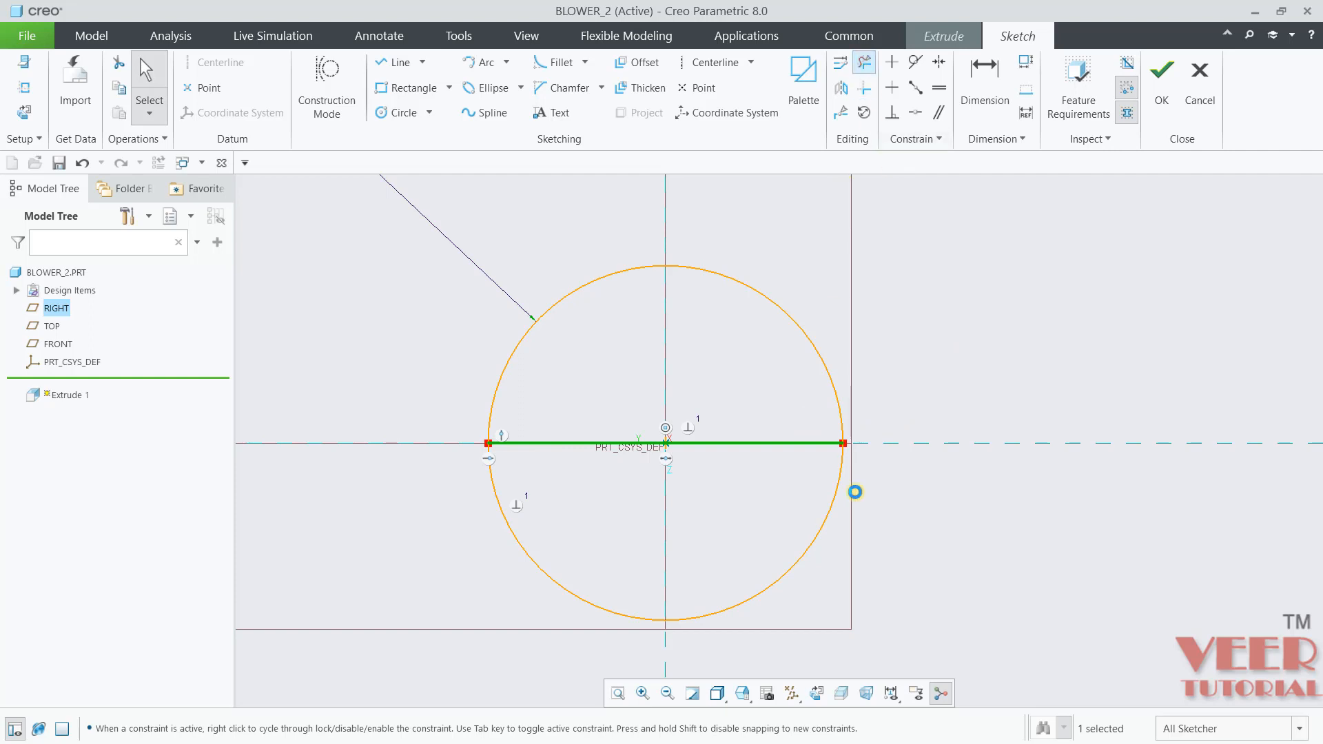
{"action": "left_click_drag", "start_coordinate": [803, 576], "coordinate": [602, 613]}
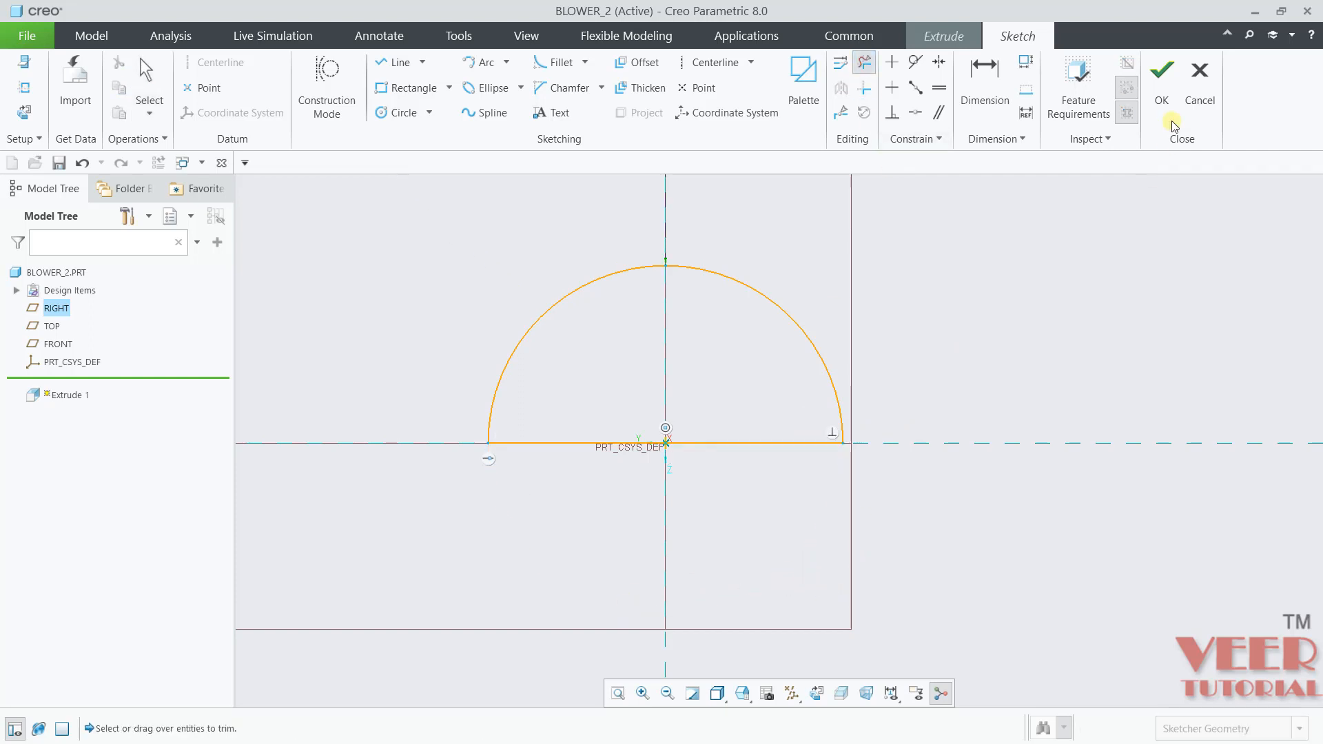
Step: Finish the semicircle sketch and set the extrusion depth to 8
{"action": "left_click", "coordinate": [1161, 73]}
{"action": "scroll", "coordinate": [856, 449], "scroll_direction": "up", "scroll_amount": 5}
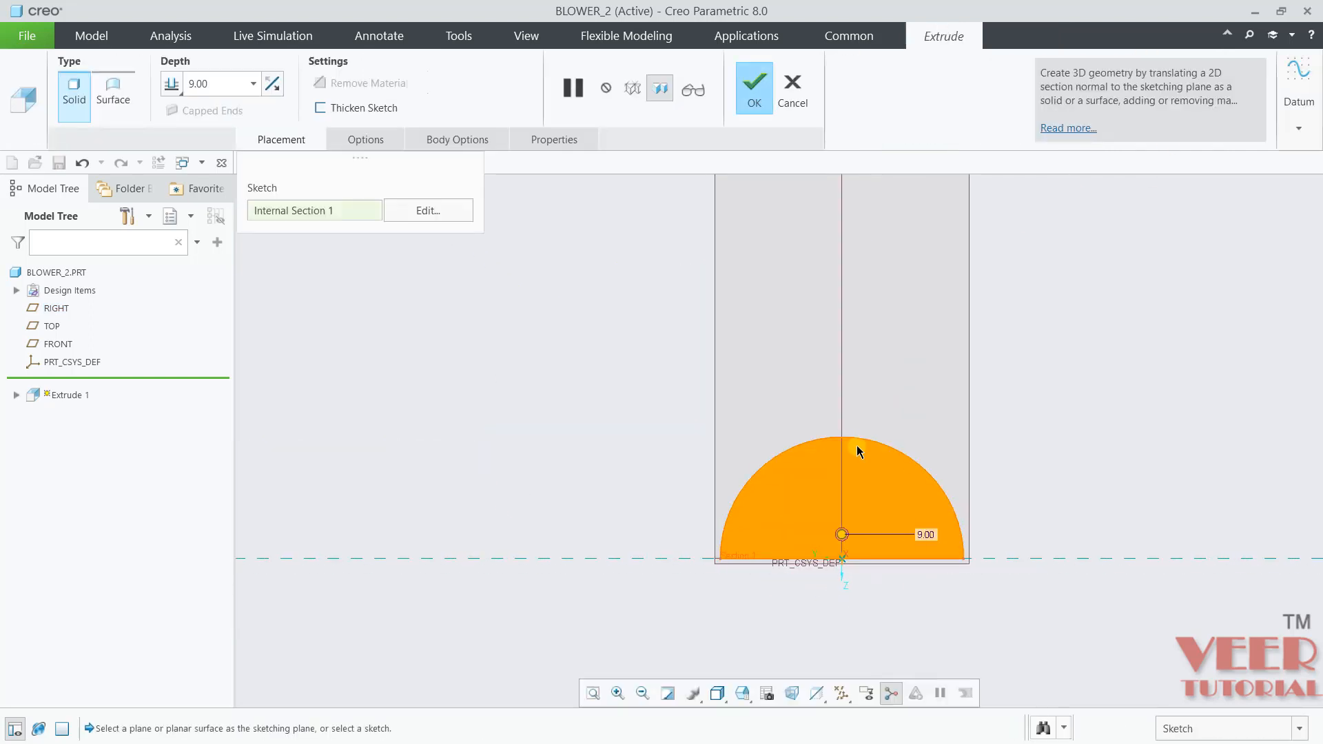
{"action": "middle_click_drag", "start_coordinate": [813, 476], "coordinate": [853, 507]}
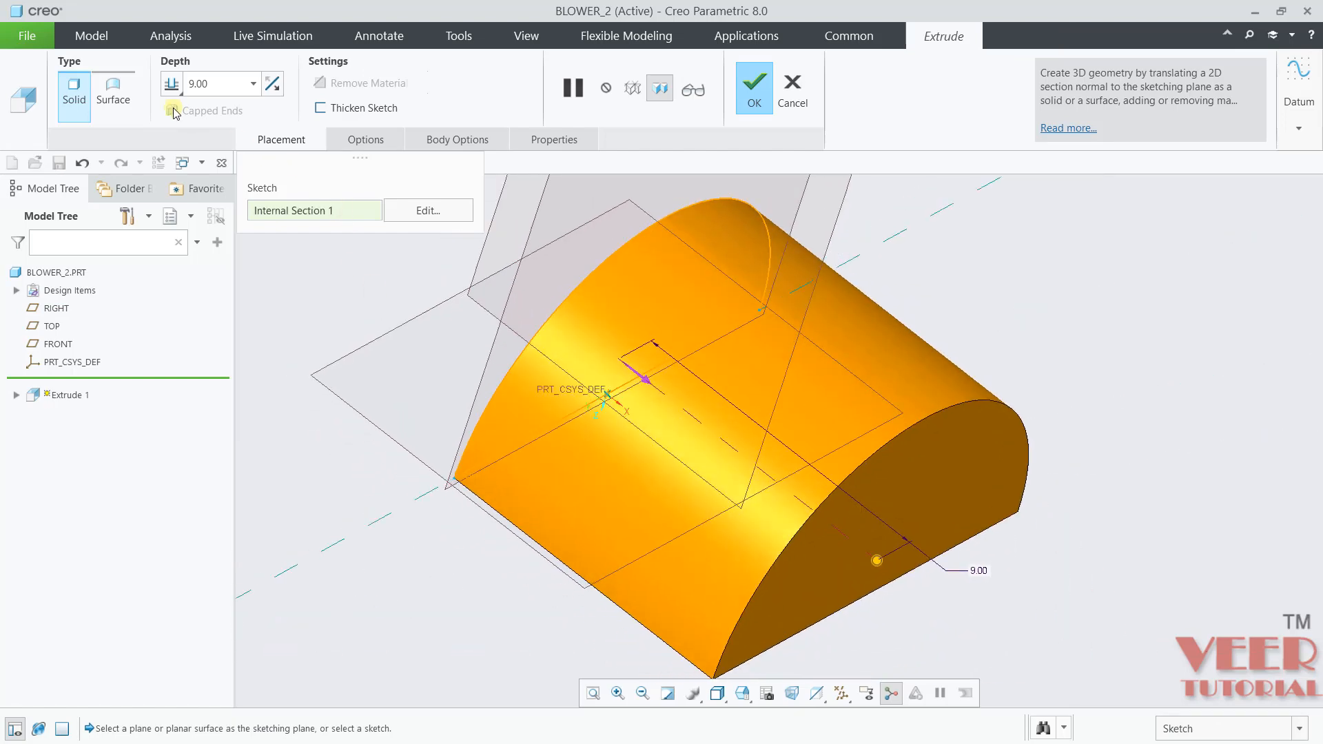
{"action": "double_click", "coordinate": [242, 81]}
{"action": "type", "text": "8"}
{"action": "key", "text": "Return"}
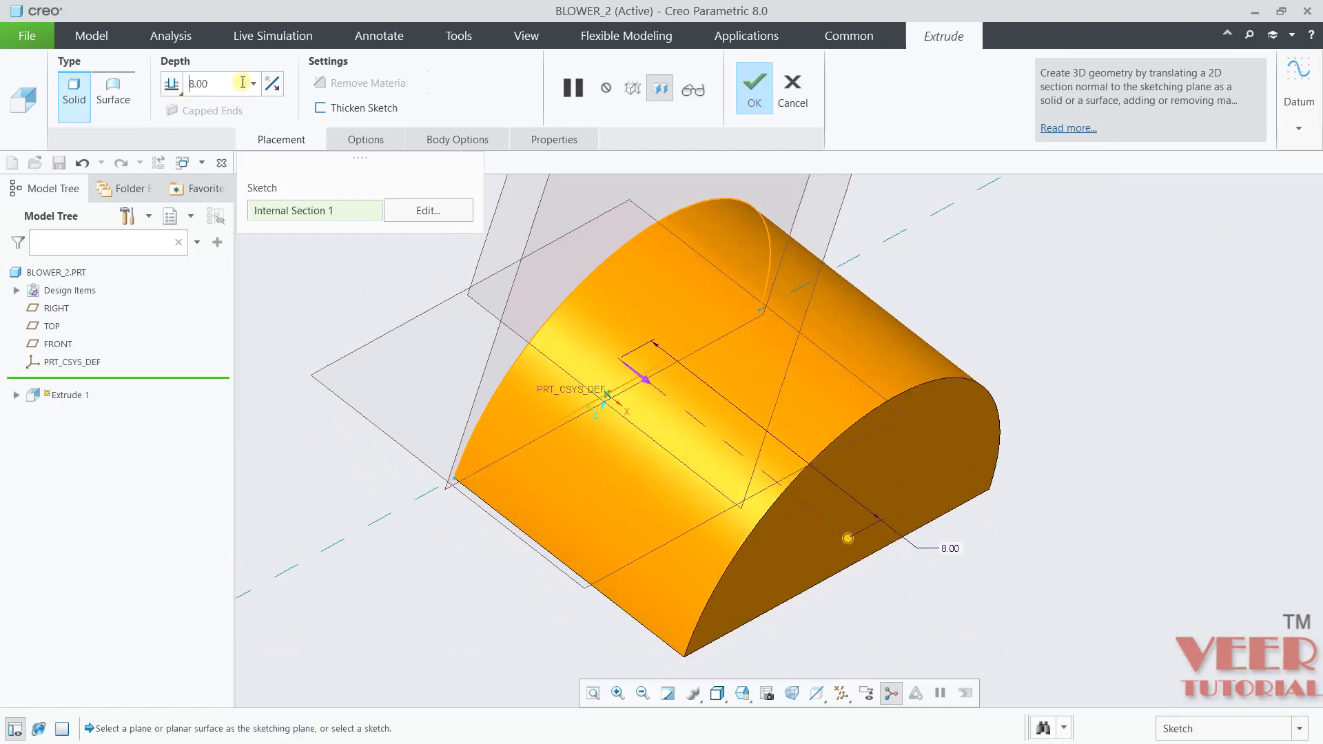
Step: Make the extrusion symmetric about the sketch plane and complete the solid half-cylinder
{"action": "scroll", "coordinate": [489, 457], "scroll_direction": "down", "scroll_amount": 3}
{"action": "scroll", "coordinate": [473, 395], "scroll_direction": "up", "scroll_amount": 2}
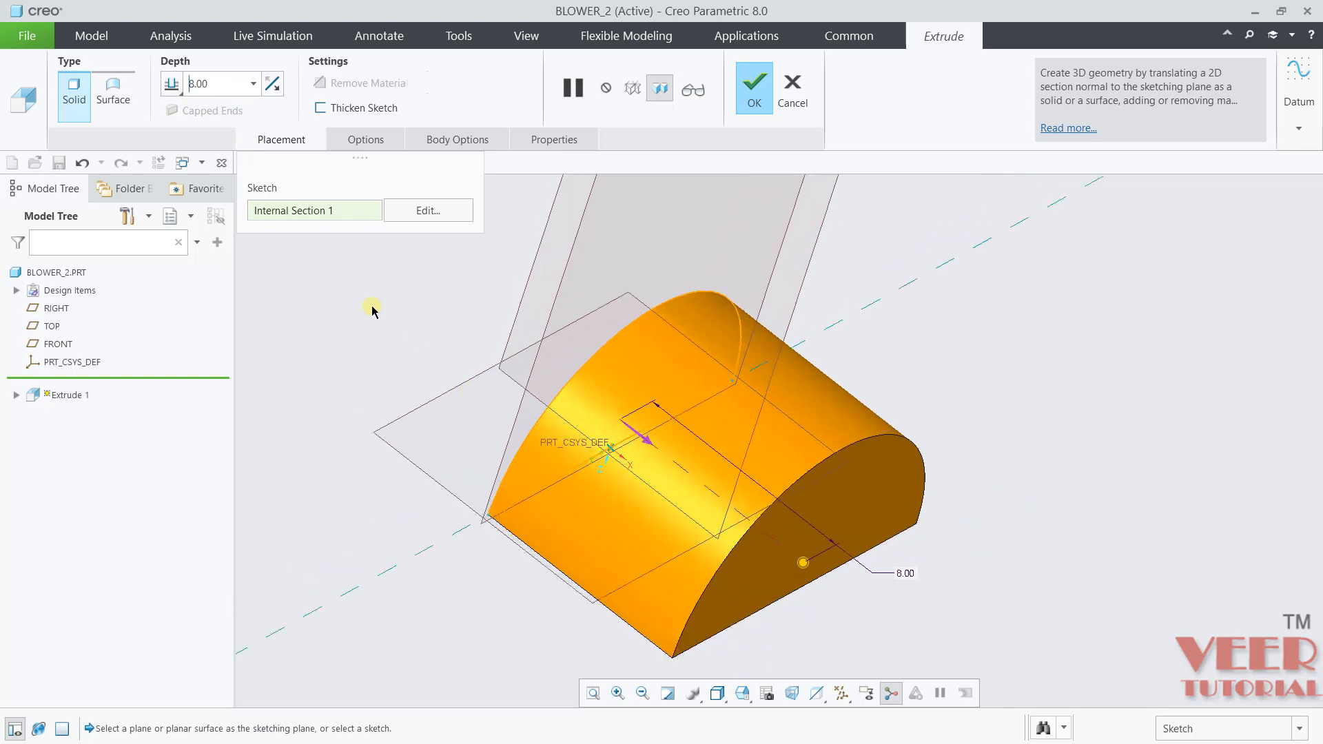
{"action": "left_click", "coordinate": [171, 90]}
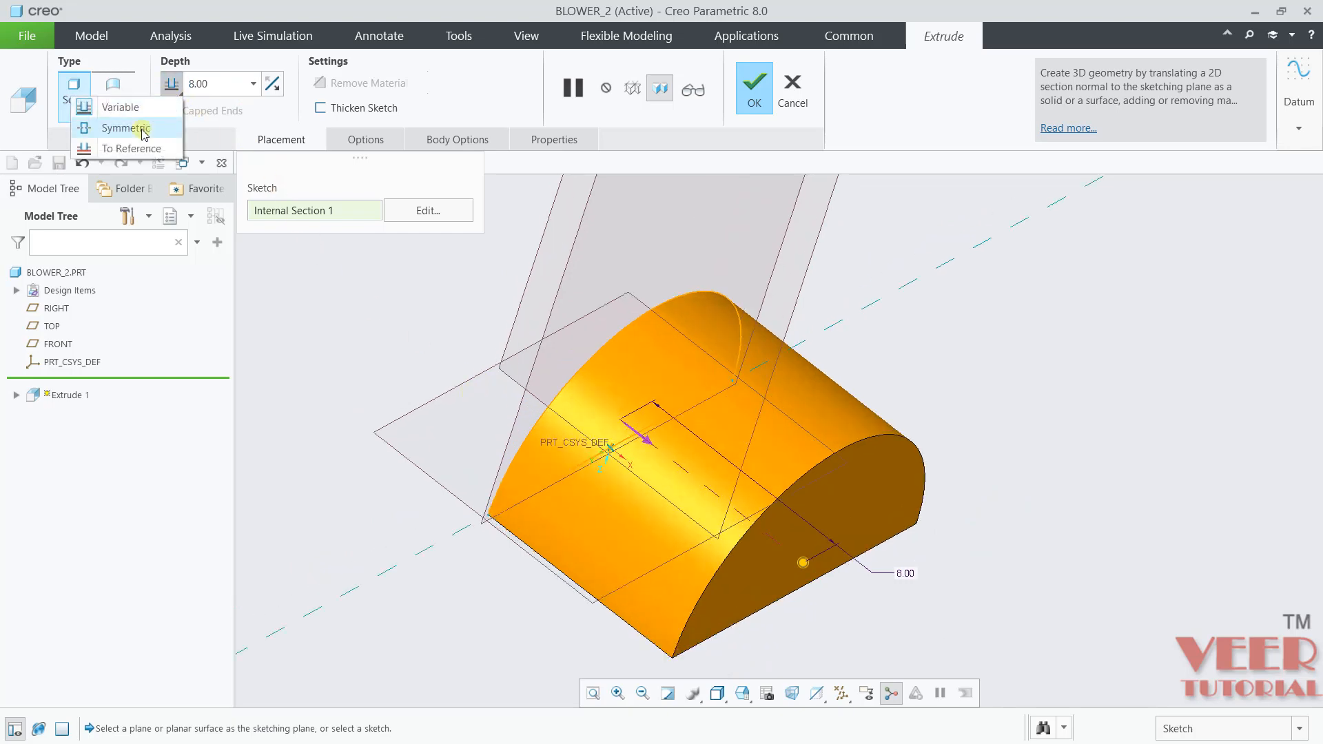
{"action": "left_click", "coordinate": [141, 128]}
{"action": "scroll", "coordinate": [861, 521], "scroll_direction": "down", "scroll_amount": 3}
{"action": "scroll", "coordinate": [880, 469], "scroll_direction": "up", "scroll_amount": 3}
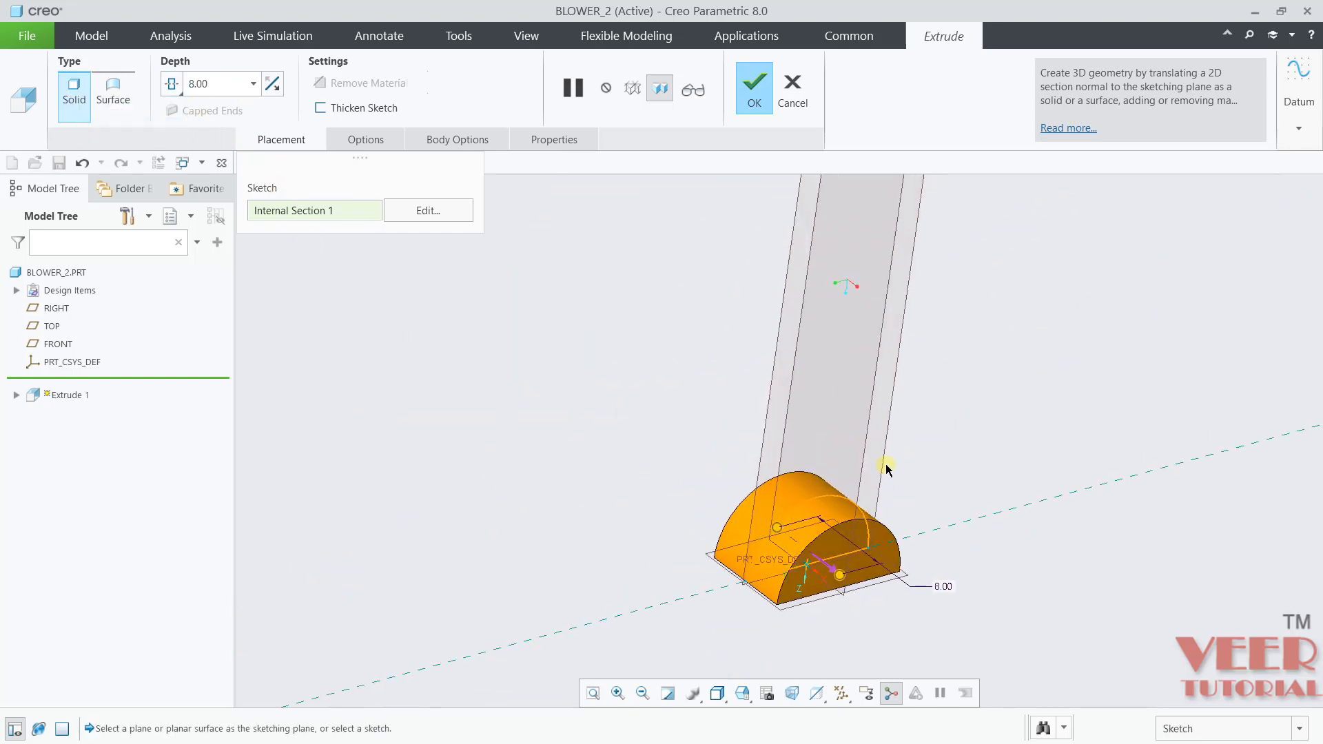
{"action": "left_click", "coordinate": [754, 88]}
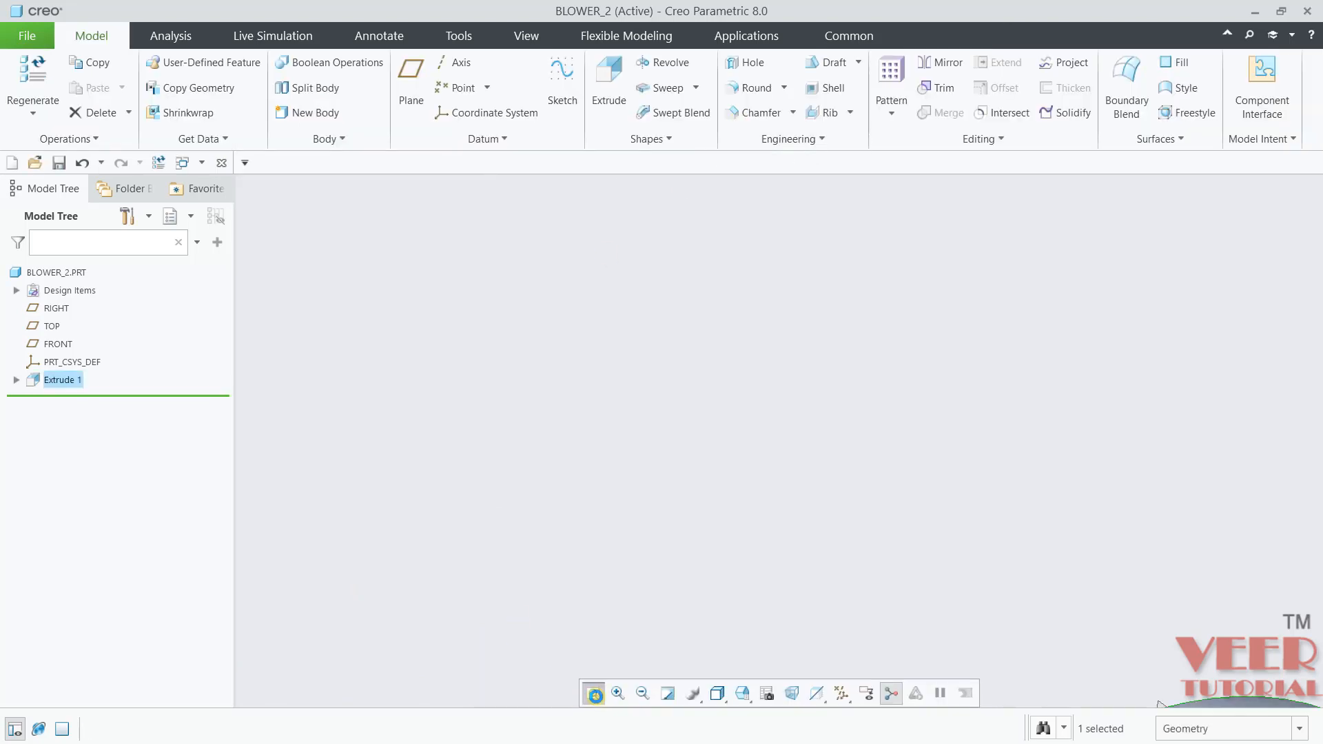
{"action": "left_click", "coordinate": [597, 702]}
{"action": "left_click", "coordinate": [1072, 602]}
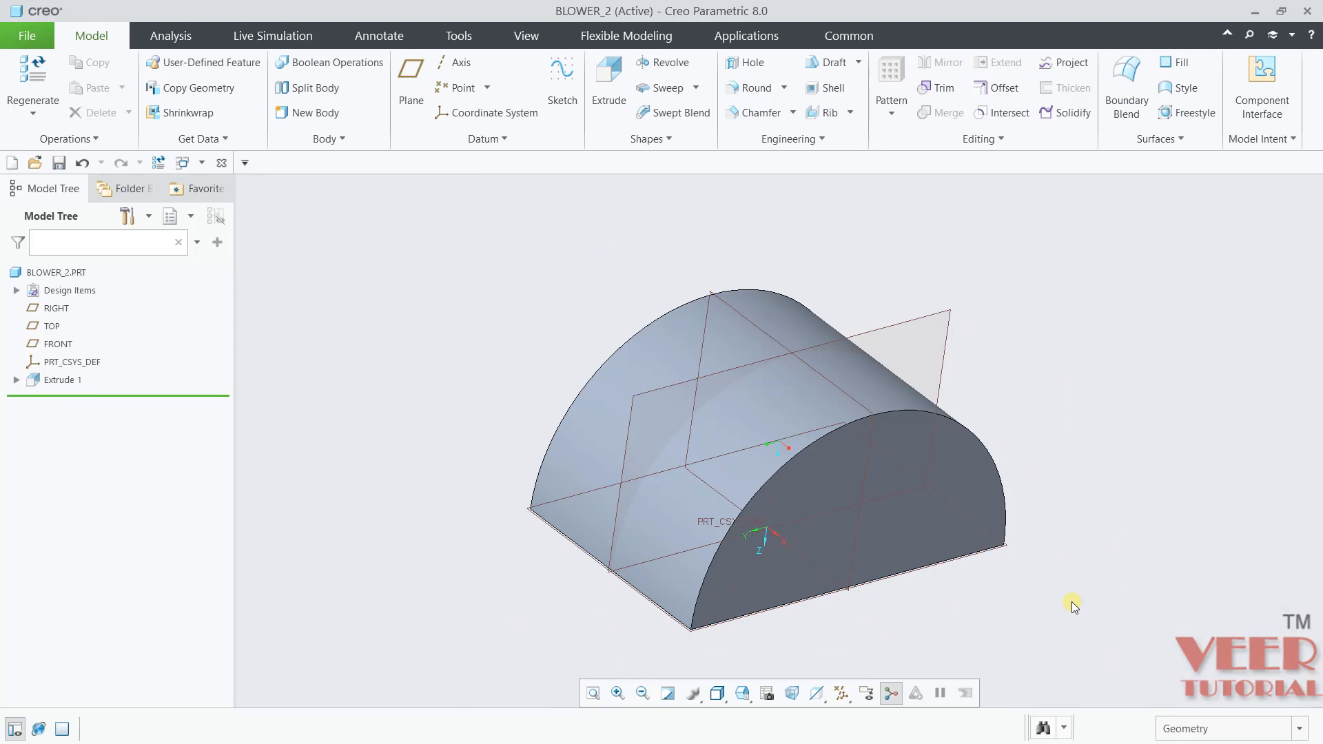
Step: Switch to the blower drawing in Foxit Reader and check the curved duct profile and its R10 dimension
{"action": "key", "text": "alt+Tab"}
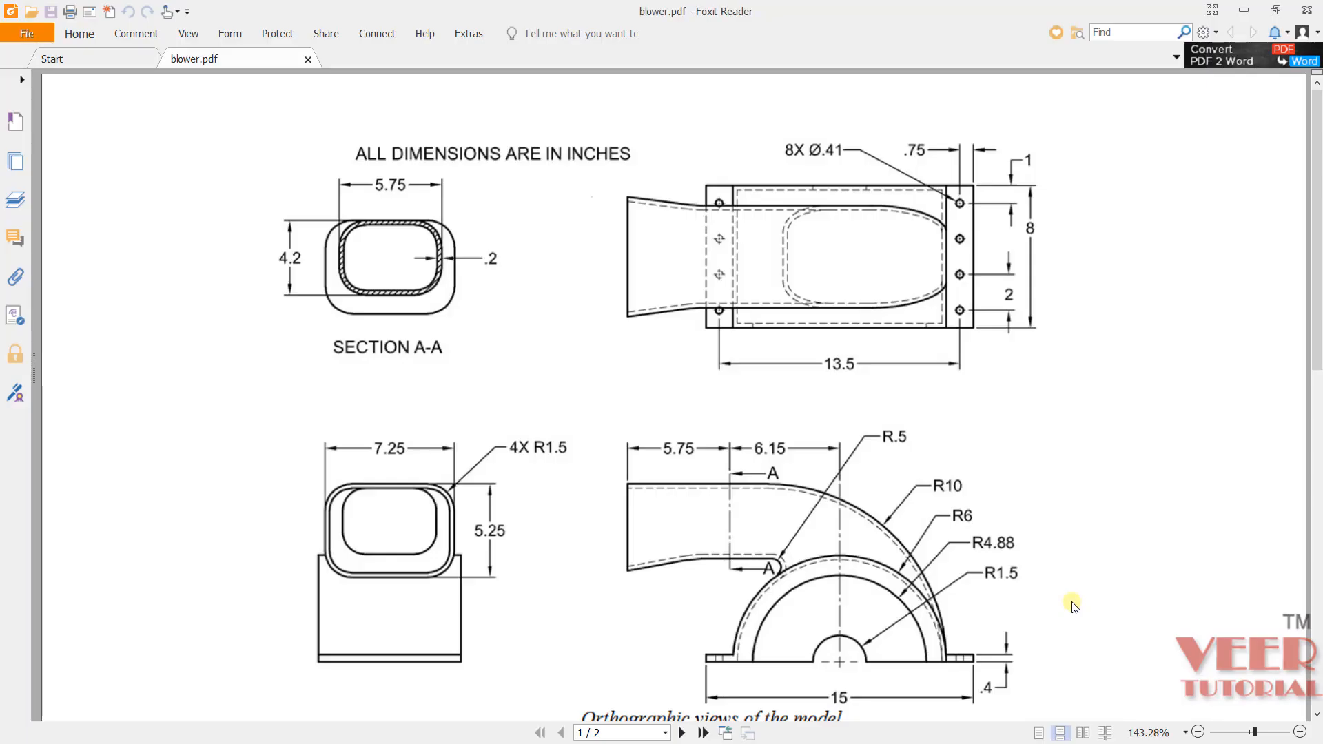
{"action": "scroll", "coordinate": [803, 492], "scroll_direction": "down", "scroll_amount": 3}
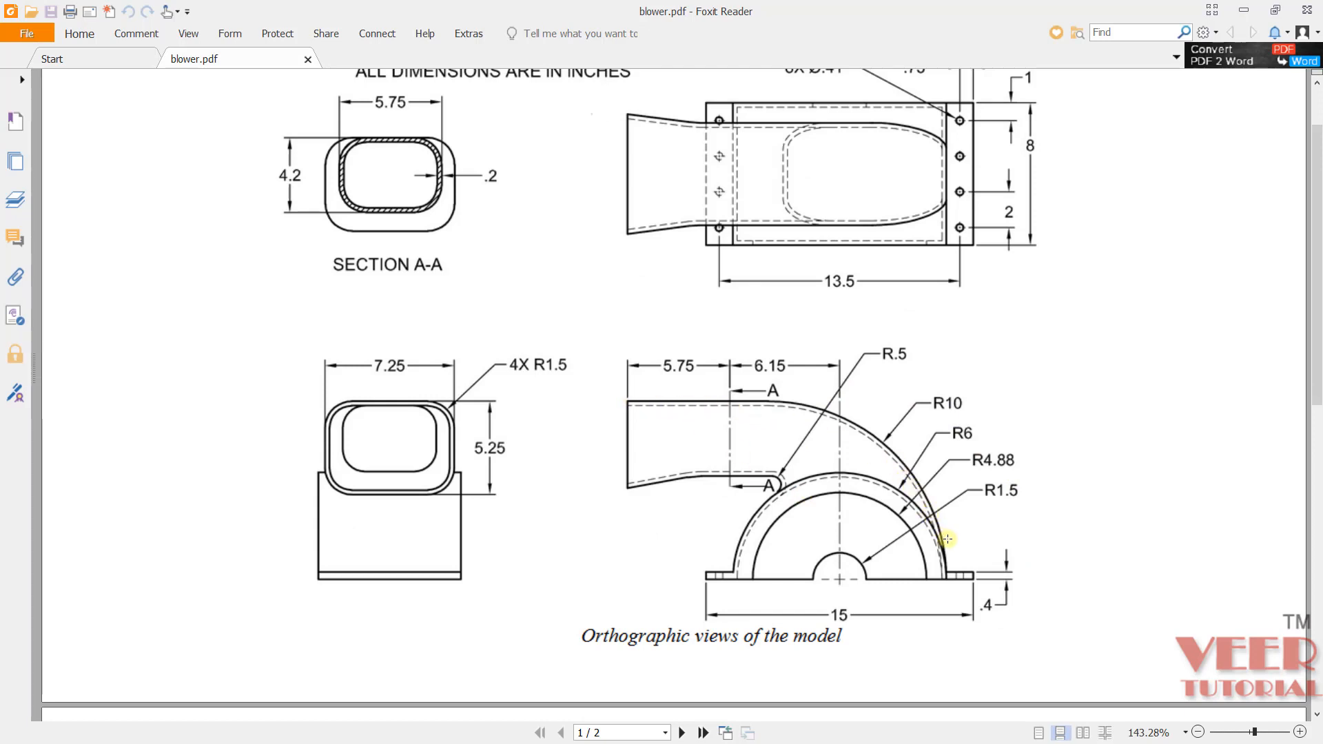
{"action": "left_click", "coordinate": [944, 408]}
{"action": "left_click", "coordinate": [1176, 385]}
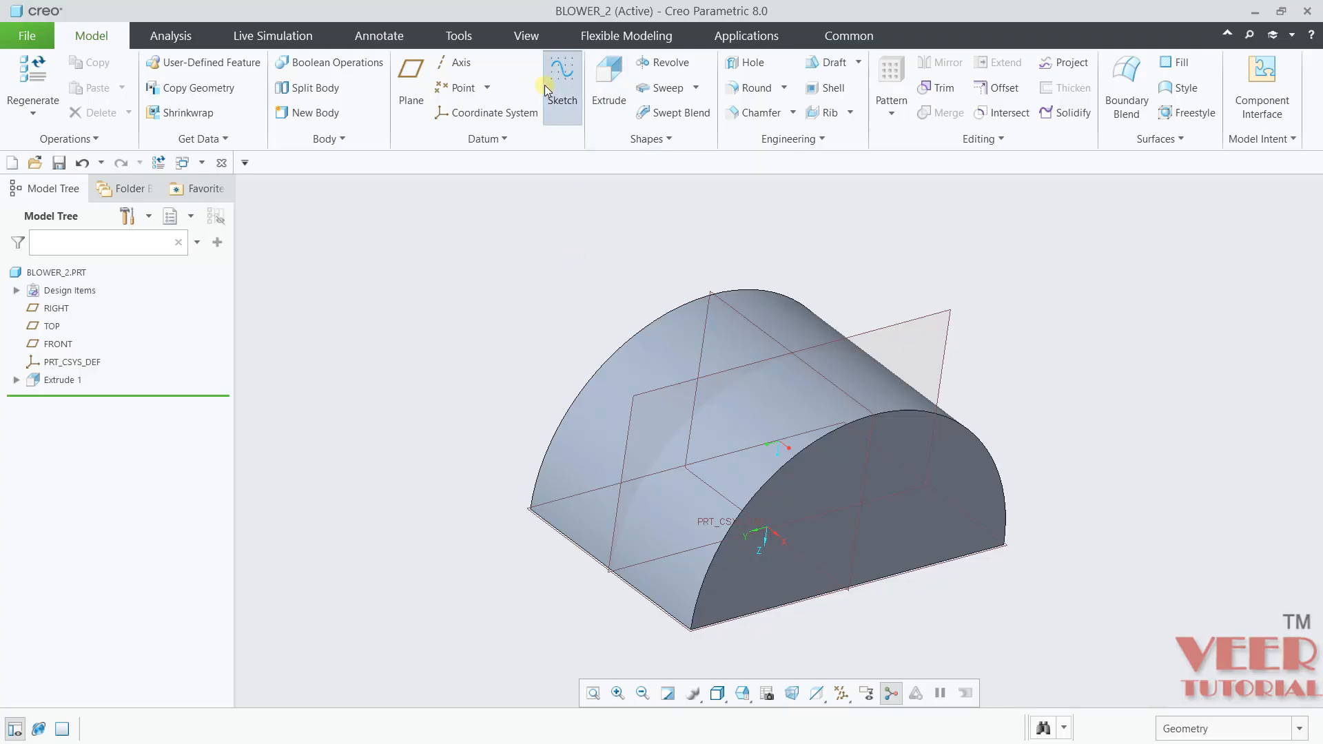
Step: Start a sketch on the RIGHT datum plane, oriented by TOP, and turn off the display of all datum features
{"action": "left_click", "coordinate": [562, 86]}
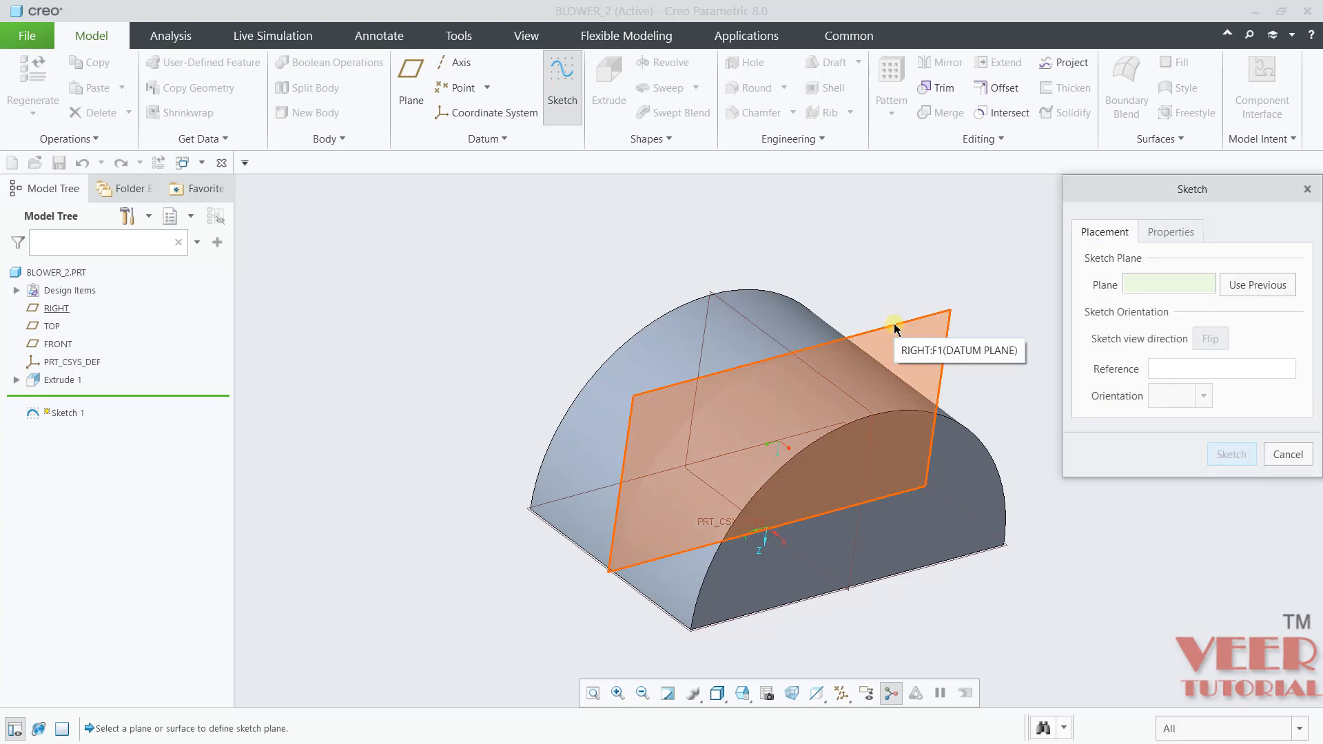
{"action": "left_click", "coordinate": [894, 328]}
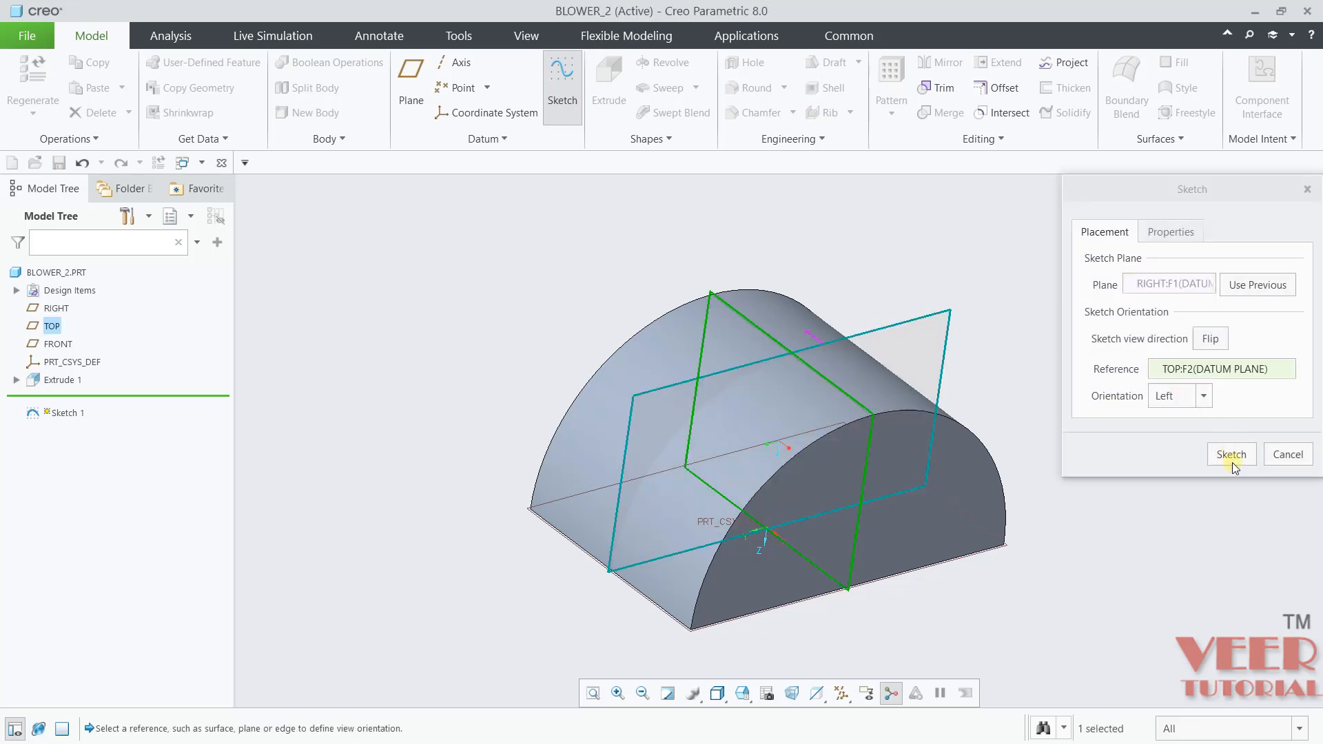
{"action": "left_click", "coordinate": [1231, 455]}
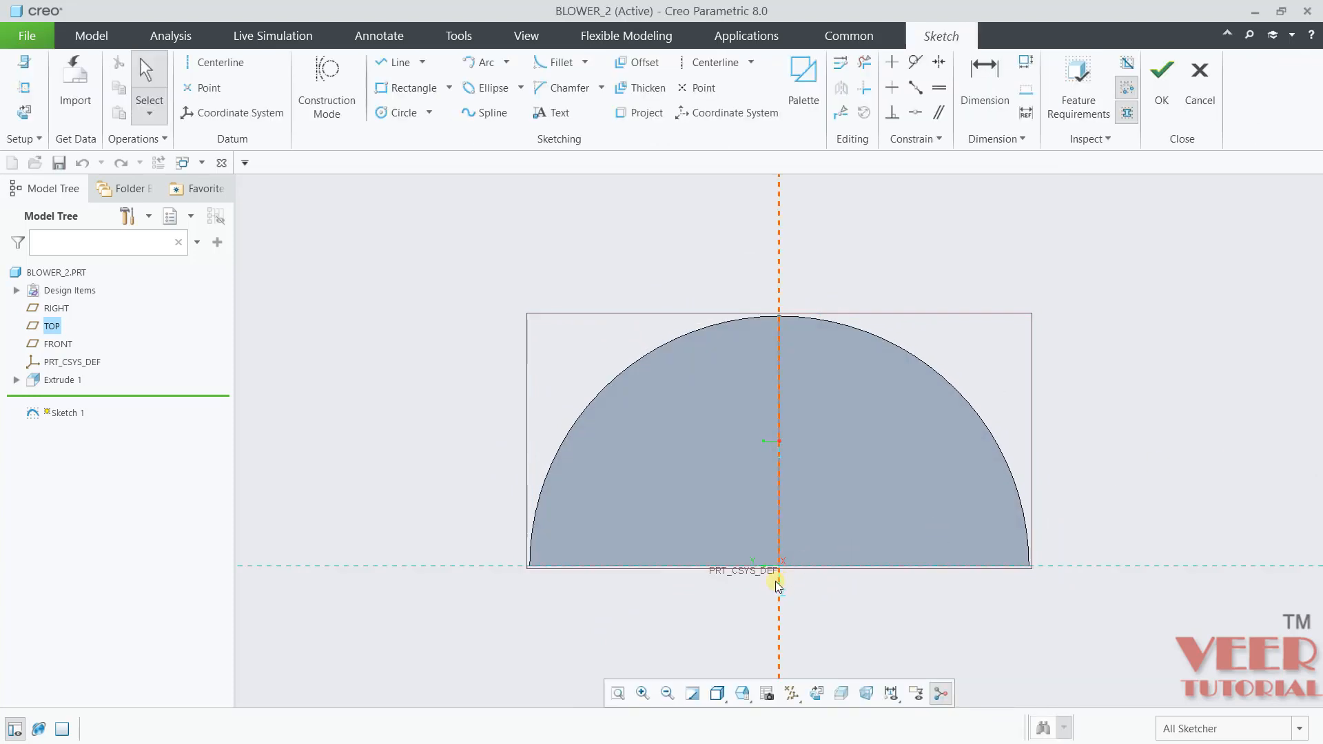
{"action": "left_click", "coordinate": [791, 692]}
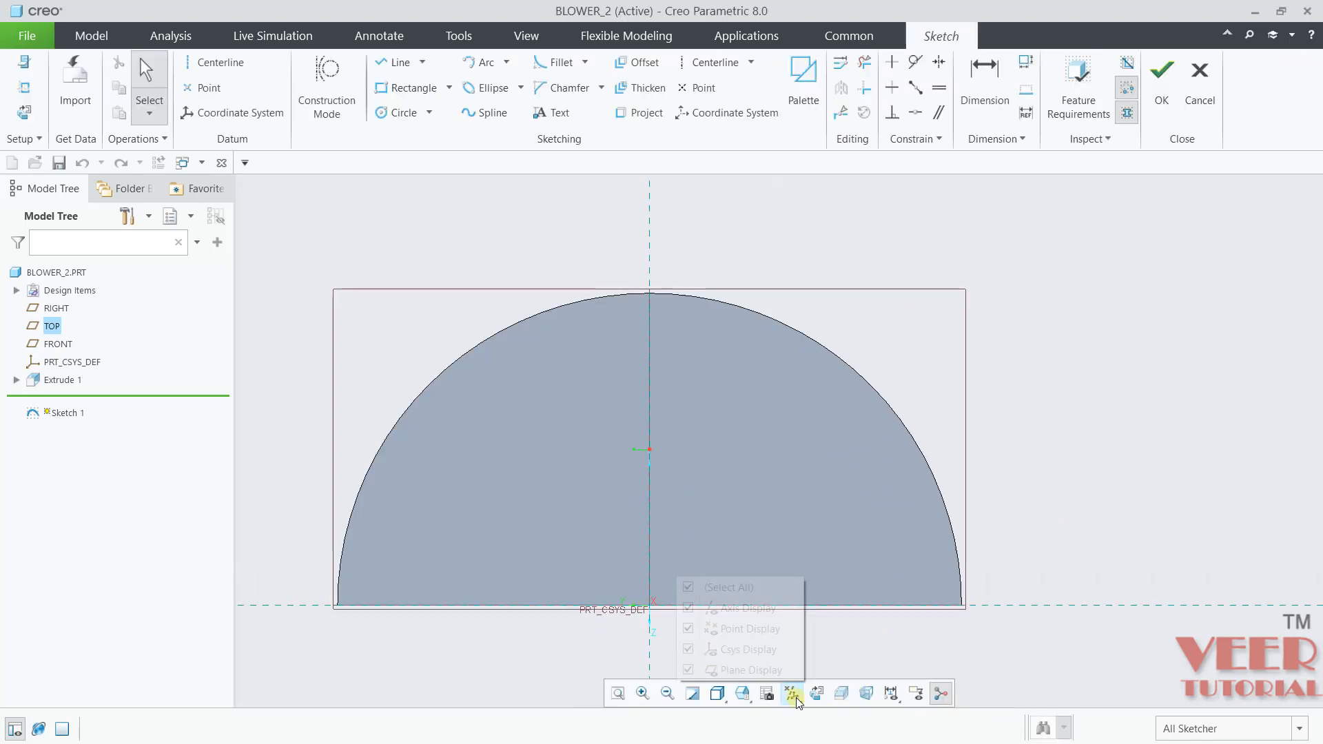
{"action": "left_click", "coordinate": [702, 588]}
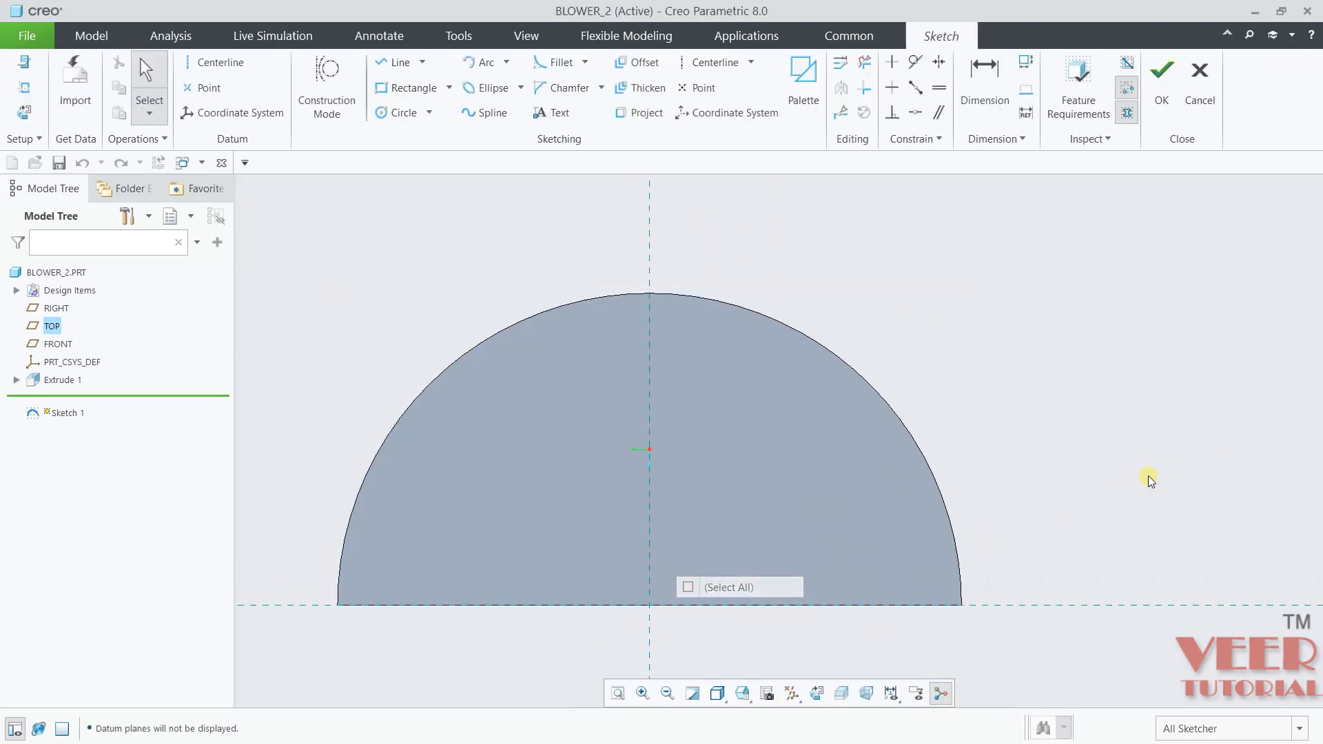
Step: Add the half-cylinder's lower corner vertex, at the right end of its flat base edge, as a sketch reference
{"action": "left_click", "coordinate": [27, 91]}
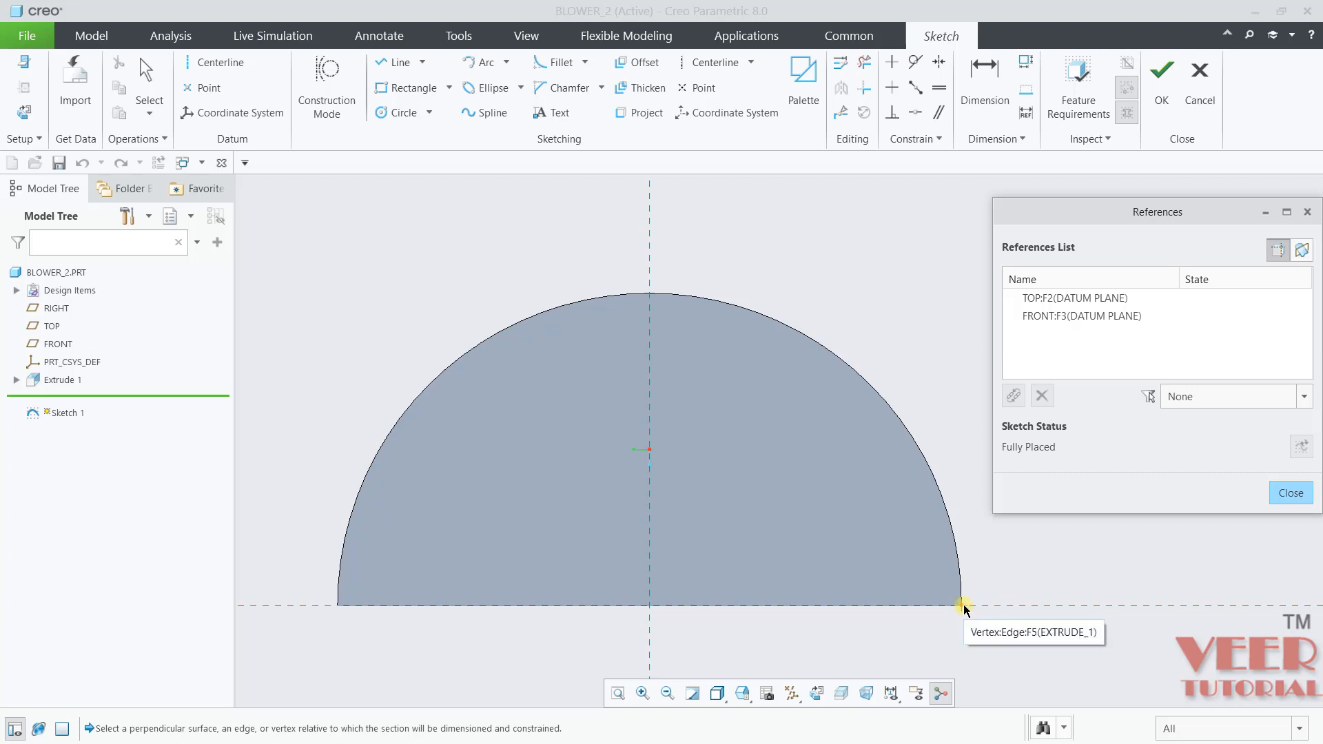
{"action": "left_click", "coordinate": [962, 605]}
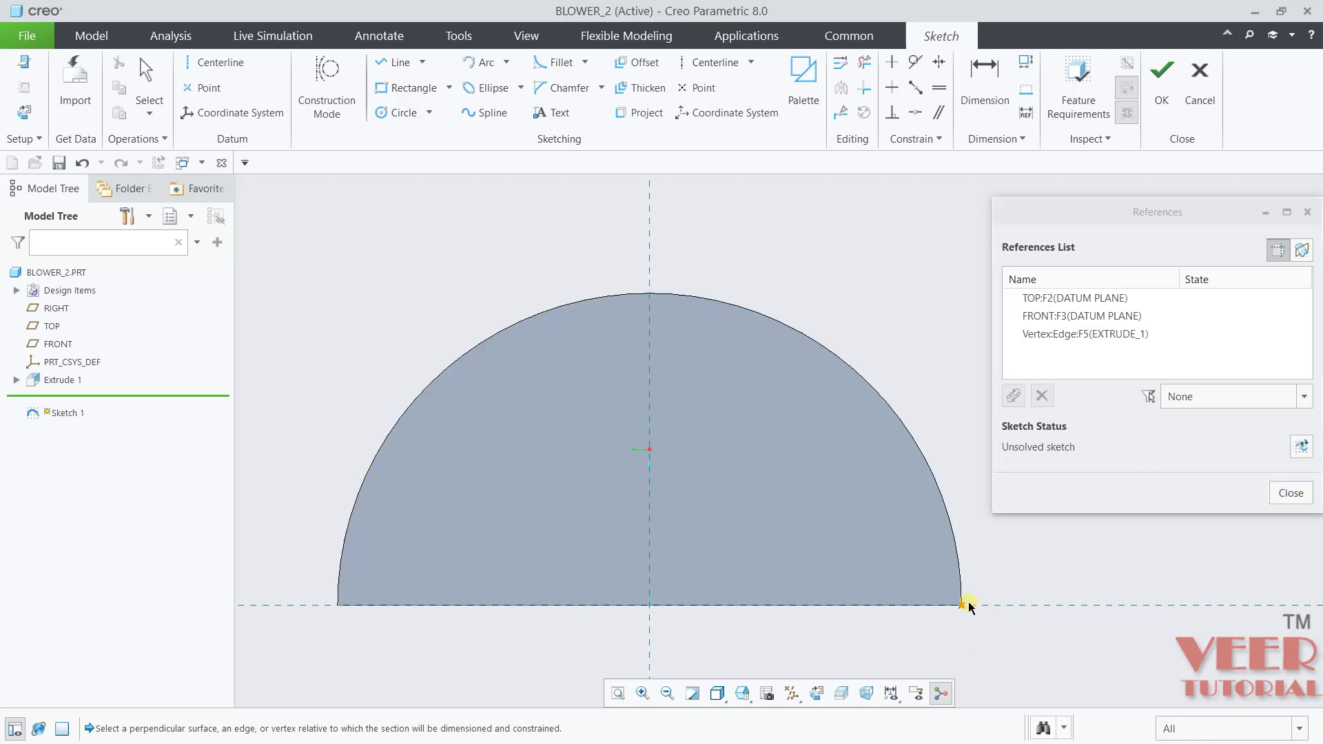
{"action": "left_click", "coordinate": [1291, 493]}
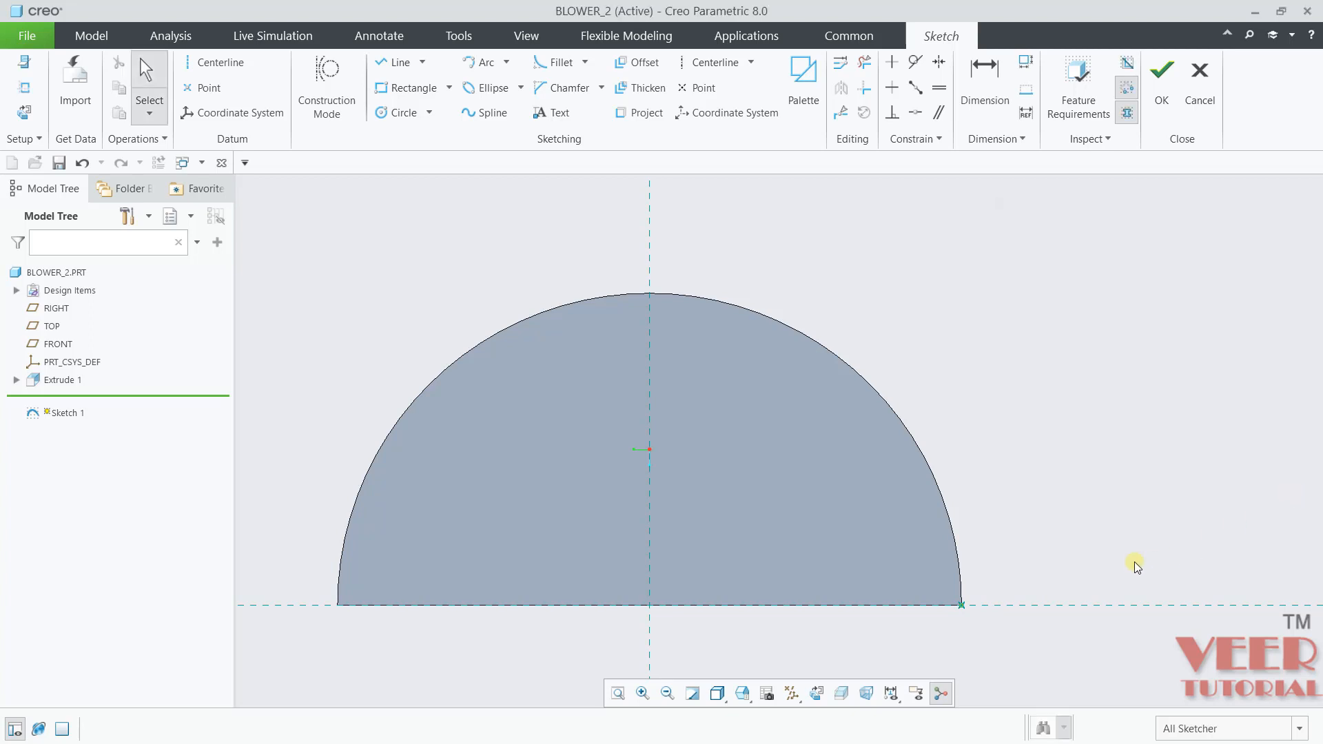
Step: Draw a three-point arc of about radius 6.83 from just past the vertical reference above the half-cylinder to the referenced corner vertex
{"action": "left_click", "coordinate": [486, 64]}
{"action": "scroll", "coordinate": [648, 552], "scroll_direction": "up", "scroll_amount": 3}
{"action": "scroll", "coordinate": [871, 525], "scroll_direction": "down", "scroll_amount": 1}
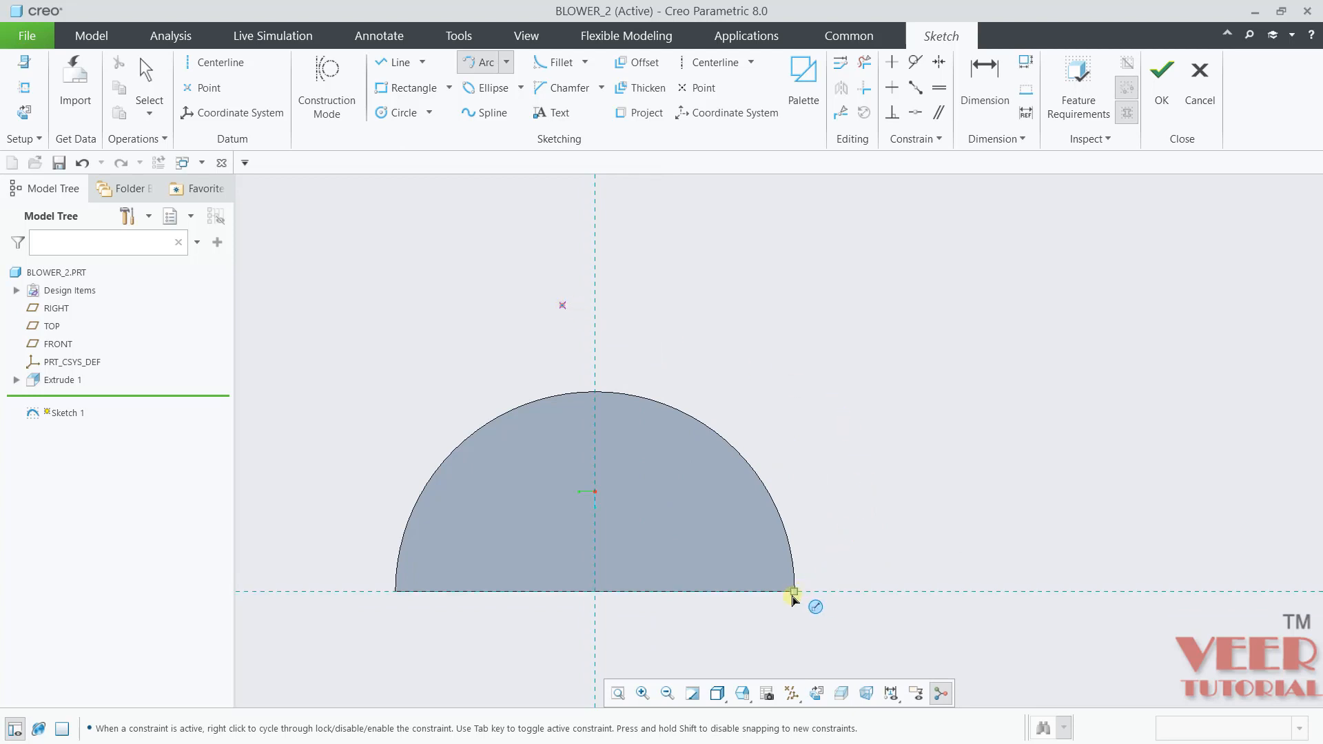
{"action": "left_click", "coordinate": [794, 591]}
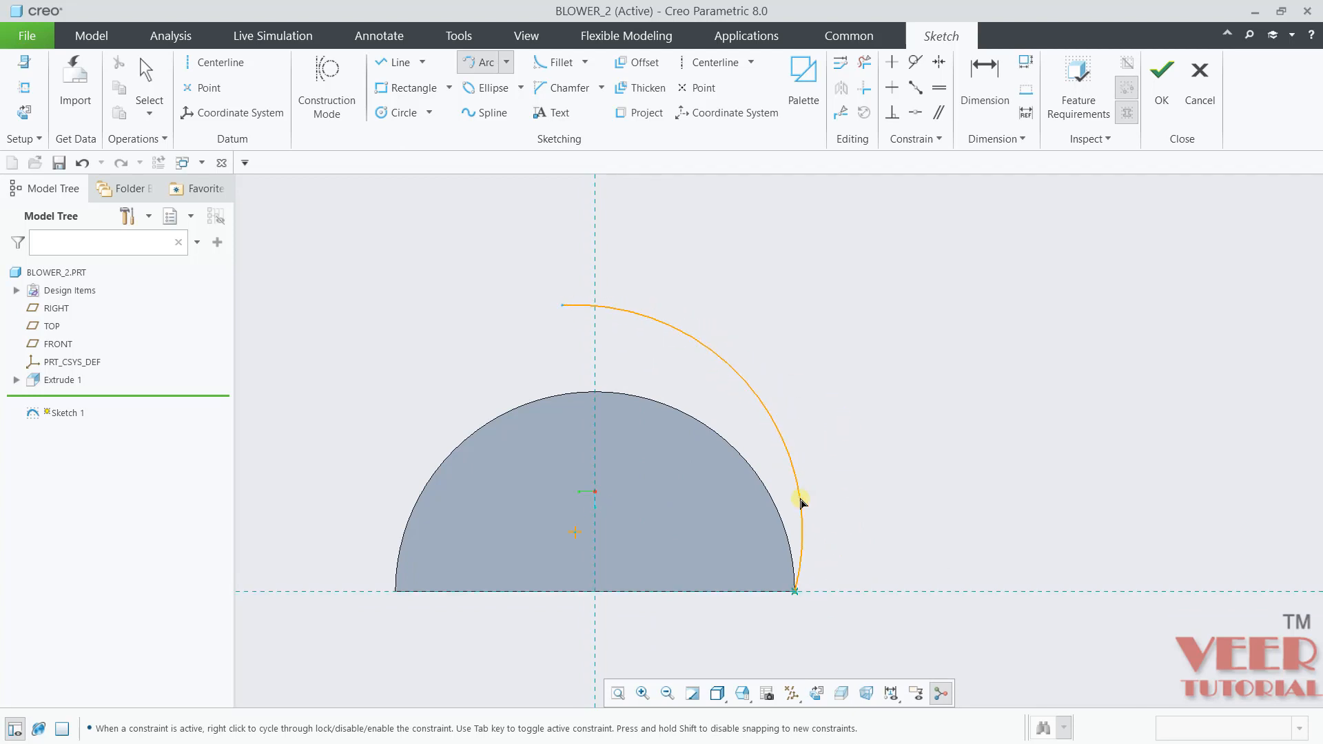
{"action": "left_click", "coordinate": [801, 503]}
{"action": "middle_click", "coordinate": [920, 503]}
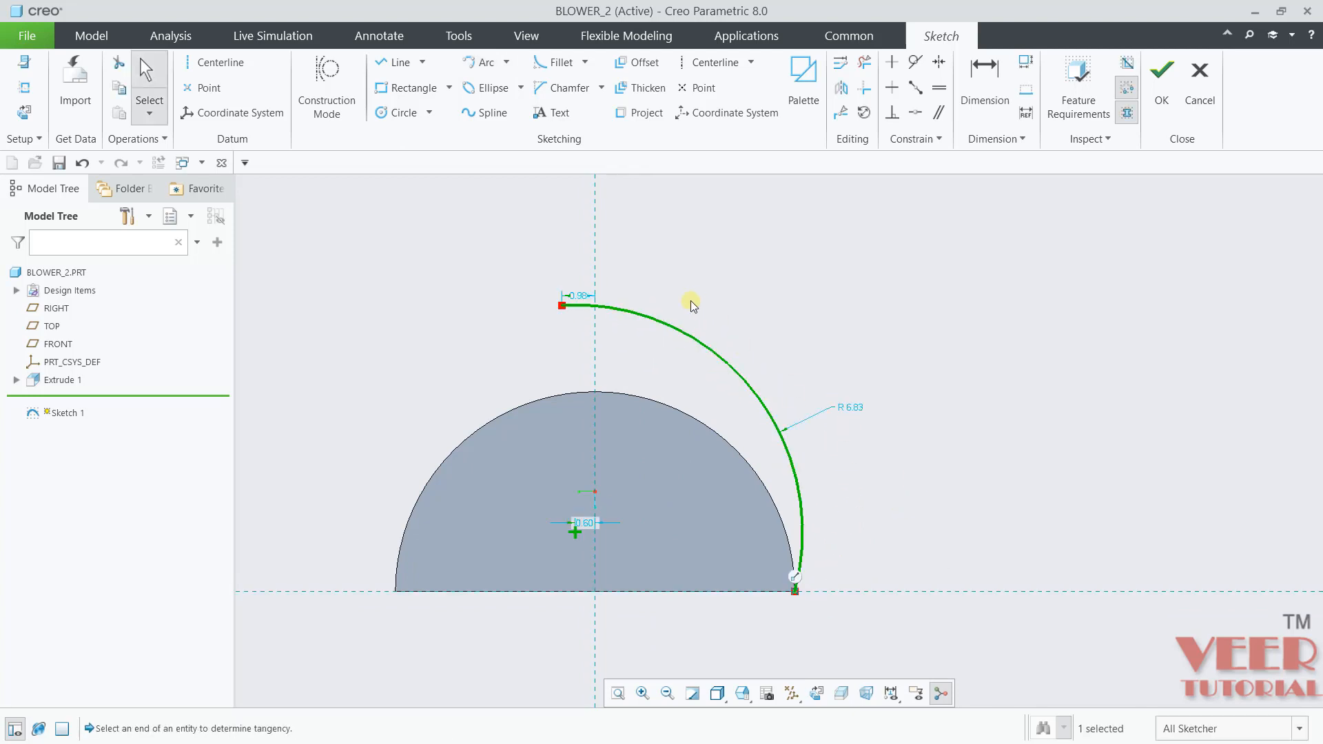
Step: Set the arc's radius to 10
{"action": "scroll", "coordinate": [880, 457], "scroll_direction": "up", "scroll_amount": 2}
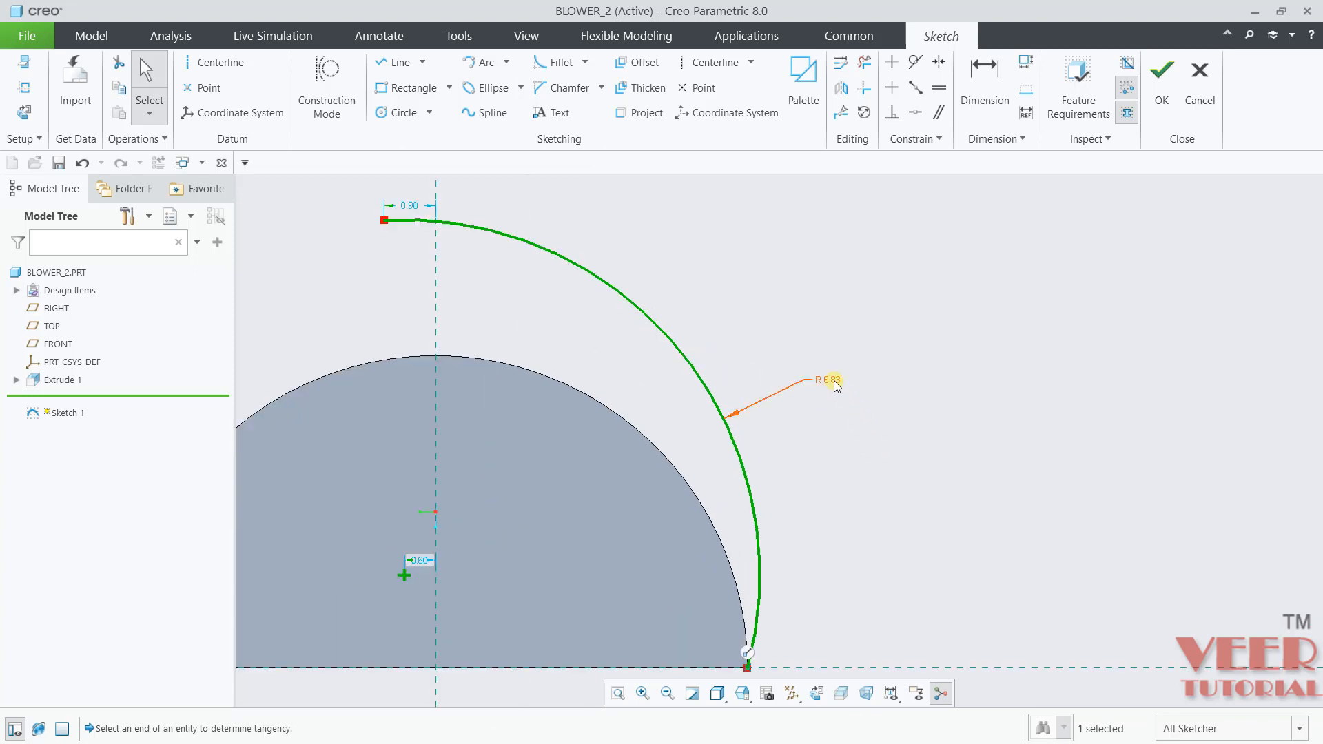
{"action": "double_click", "coordinate": [834, 381]}
{"action": "type", "text": "10"}
{"action": "key", "text": "Return"}
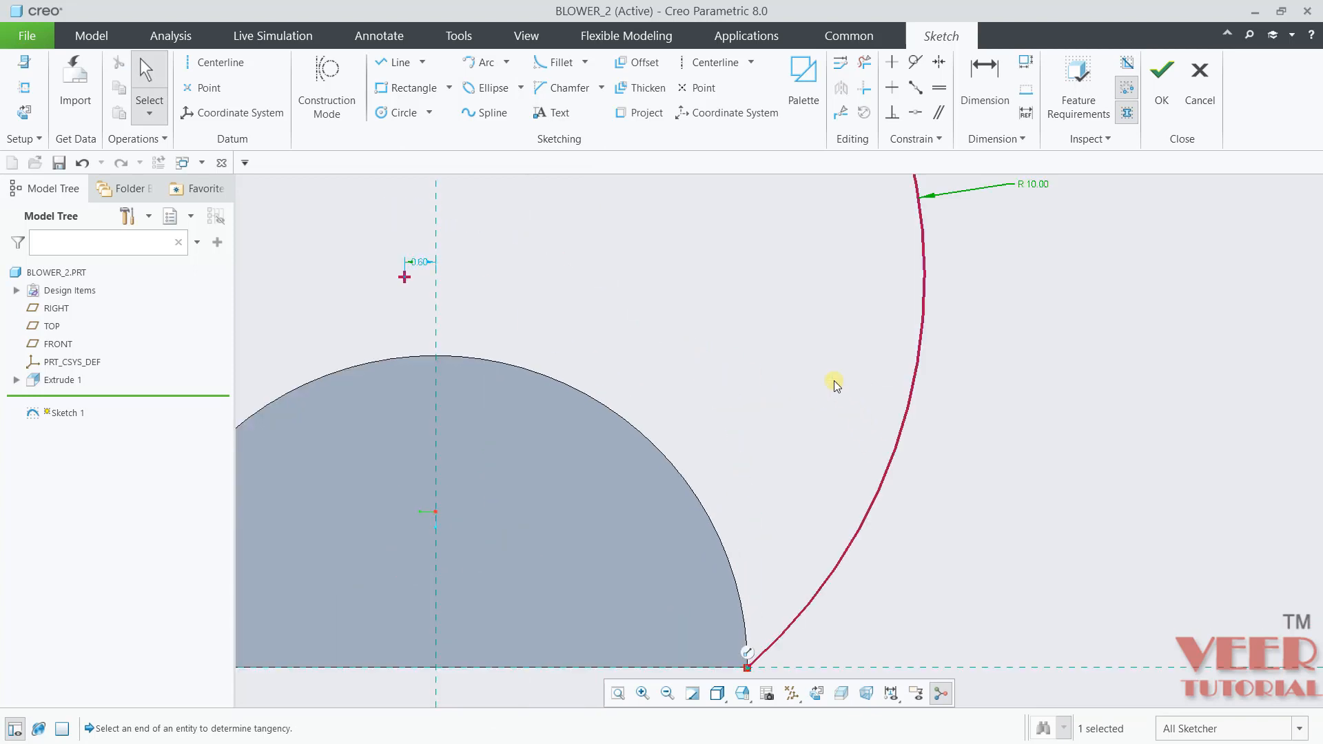
Step: Reposition the arc's free upper end closer above the half-cylinder, about 2.84 beyond the vertical reference, keeping its other end on the corner vertex
{"action": "scroll", "coordinate": [833, 520], "scroll_direction": "down", "scroll_amount": 3}
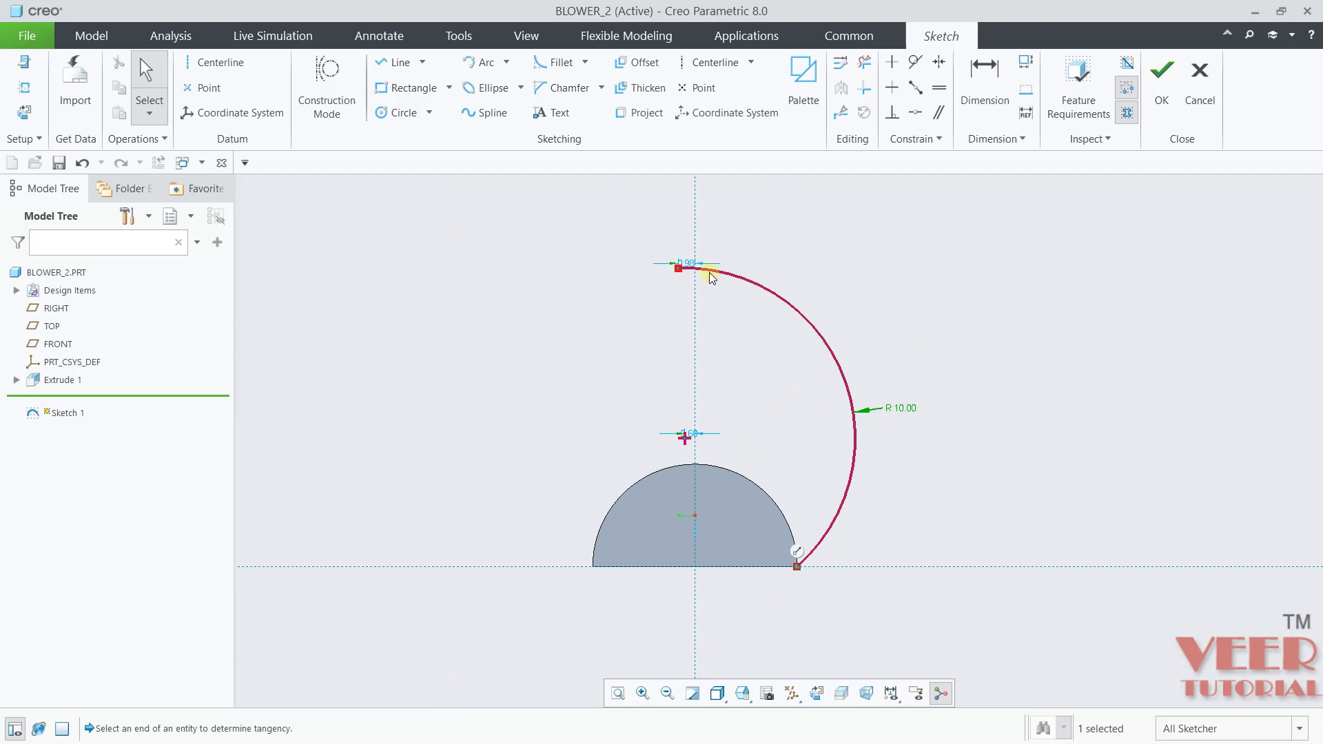
{"action": "scroll", "coordinate": [696, 275], "scroll_direction": "up", "scroll_amount": 3}
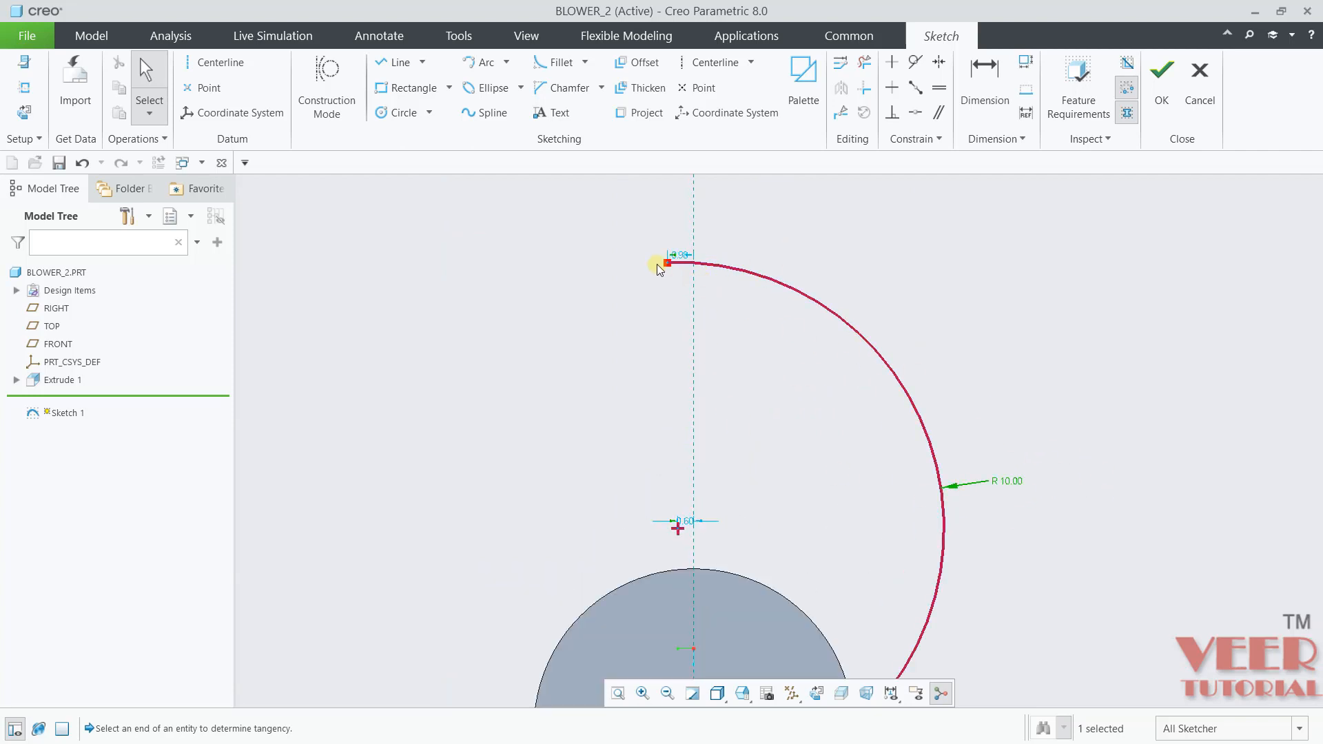
{"action": "left_click_drag", "start_coordinate": [668, 264], "coordinate": [584, 390]}
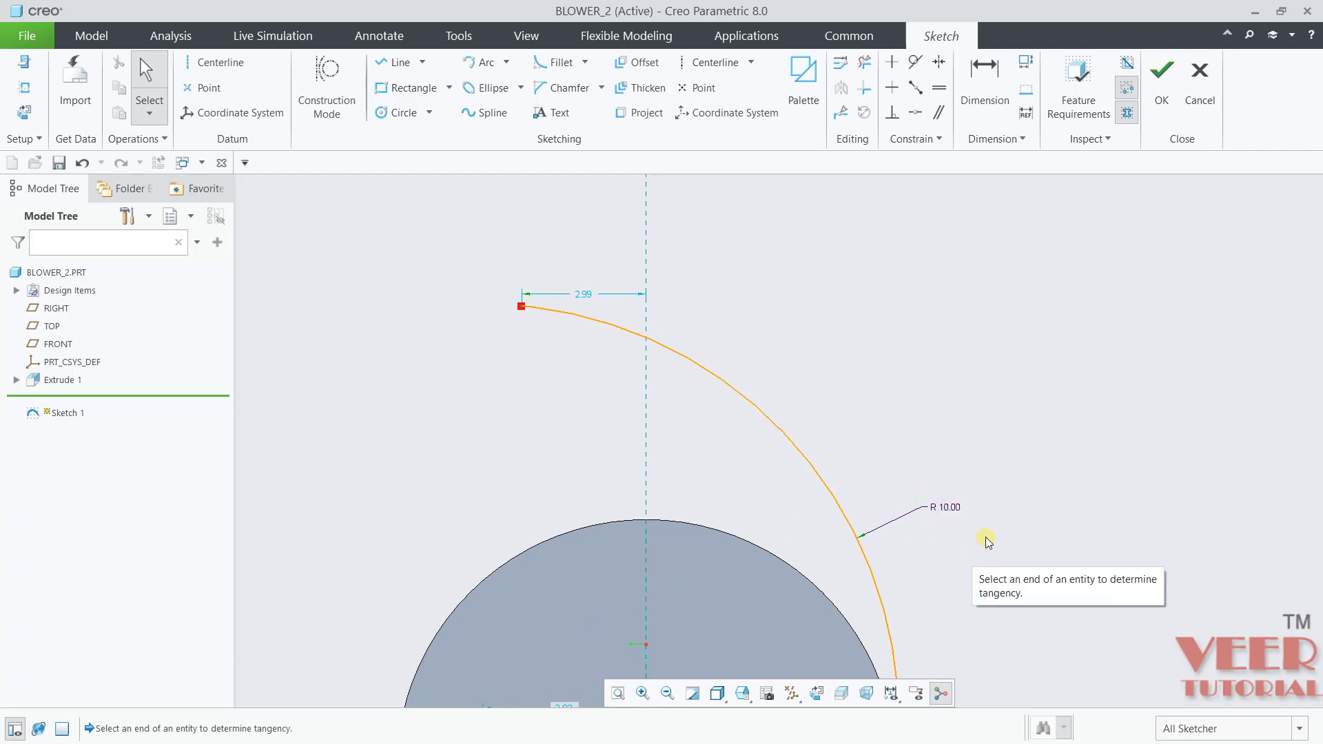
{"action": "scroll", "coordinate": [797, 384], "scroll_direction": "up", "scroll_amount": 1}
{"action": "scroll", "coordinate": [709, 354], "scroll_direction": "down", "scroll_amount": 2}
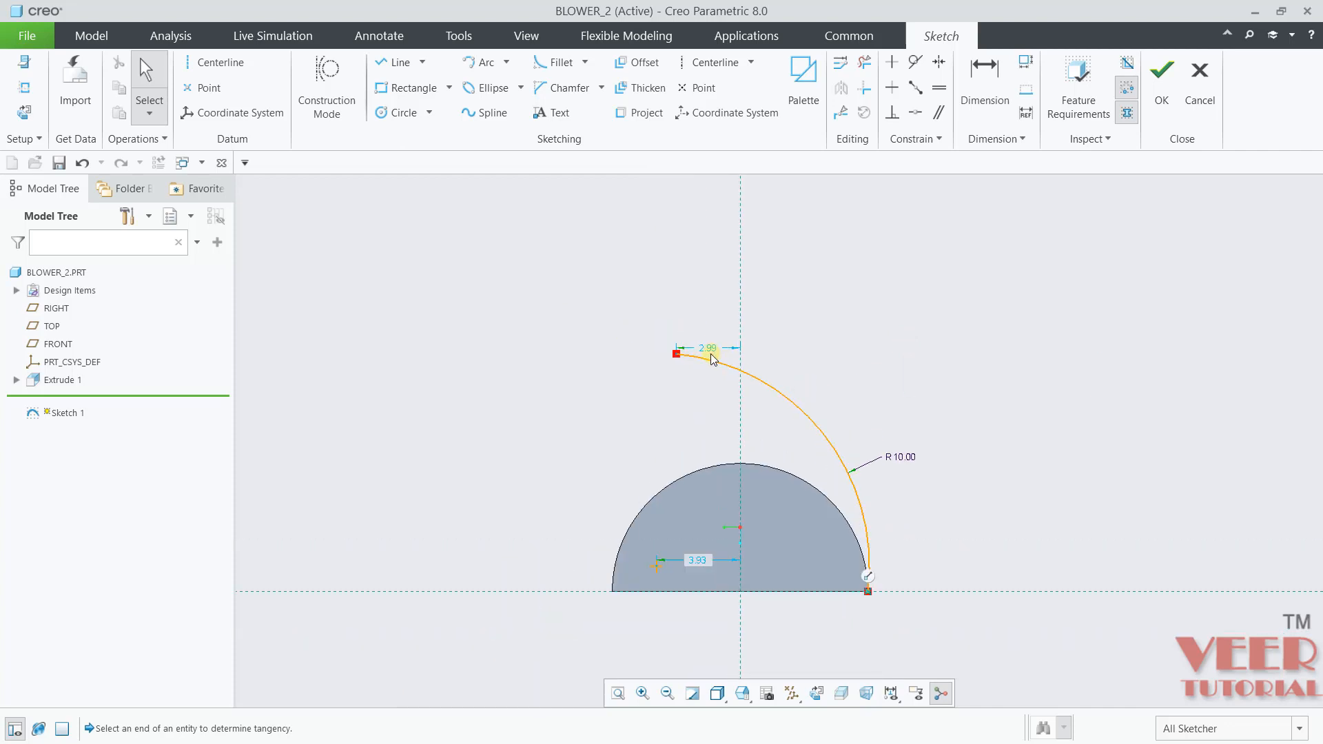
{"action": "mouse_move", "coordinate": [667, 356]}
{"action": "left_mouse_down"}
{"action": "mouse_move", "coordinate": [687, 383]}
{"action": "mouse_move", "coordinate": [670, 365]}
{"action": "left_mouse_up"}
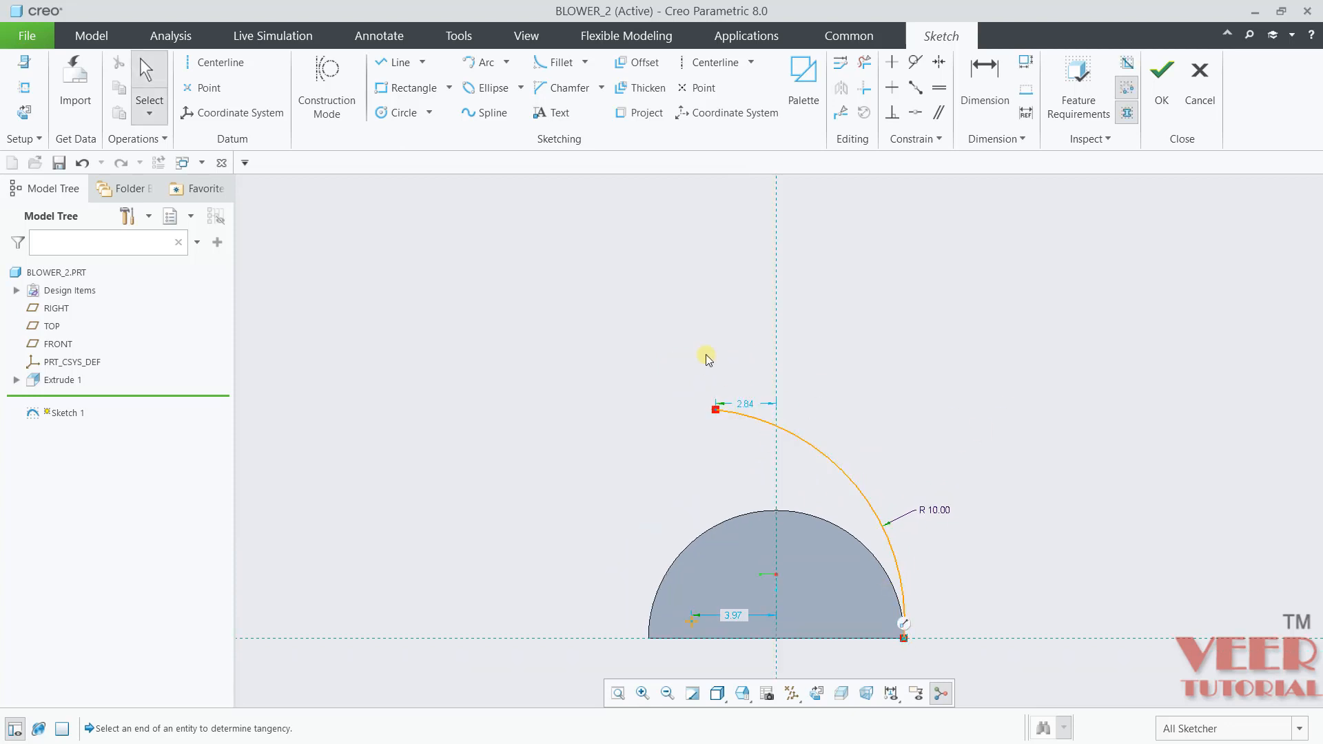
{"action": "scroll", "coordinate": [704, 360], "scroll_direction": "down", "scroll_amount": 2}
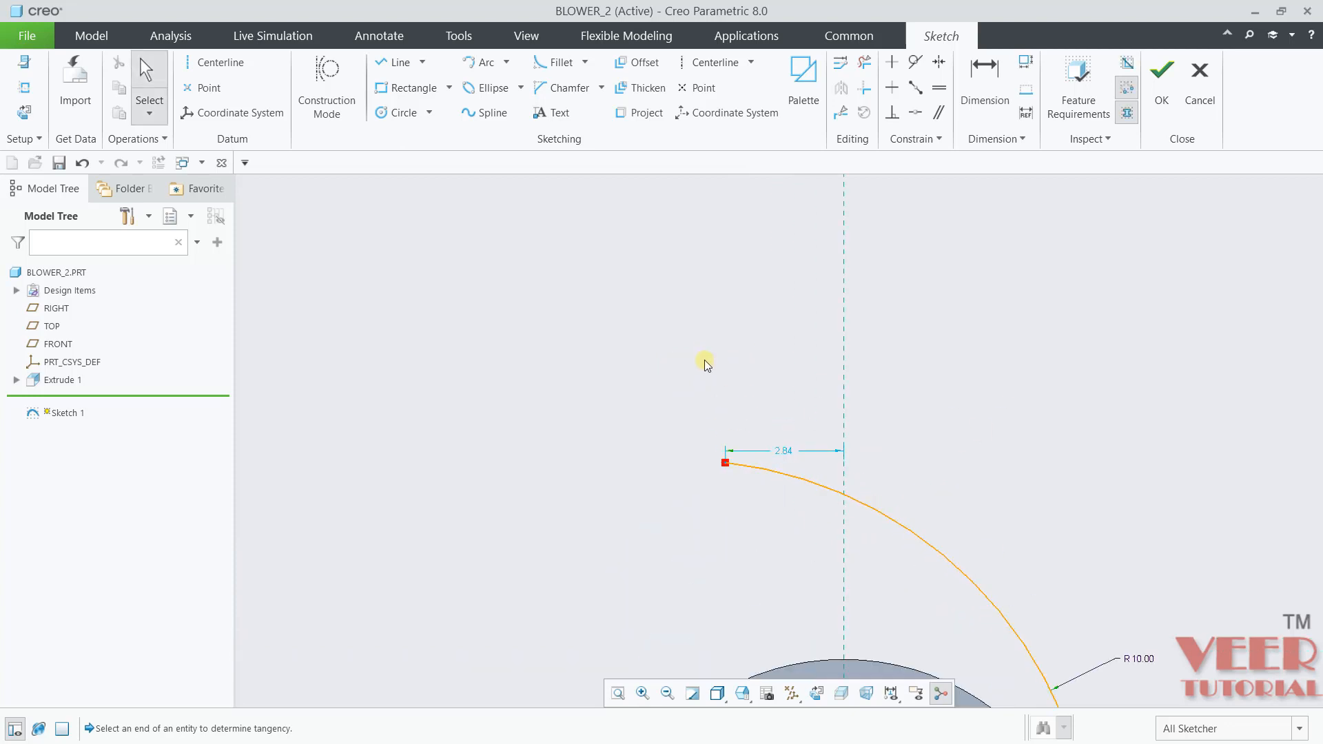
Step: Draw two consecutive horizontal lines outward from the arc's upper end, meeting about 6.63 from the vertical reference, the outer one about 4.24 long
{"action": "left_click", "coordinate": [393, 62]}
{"action": "left_click", "coordinate": [724, 462]}
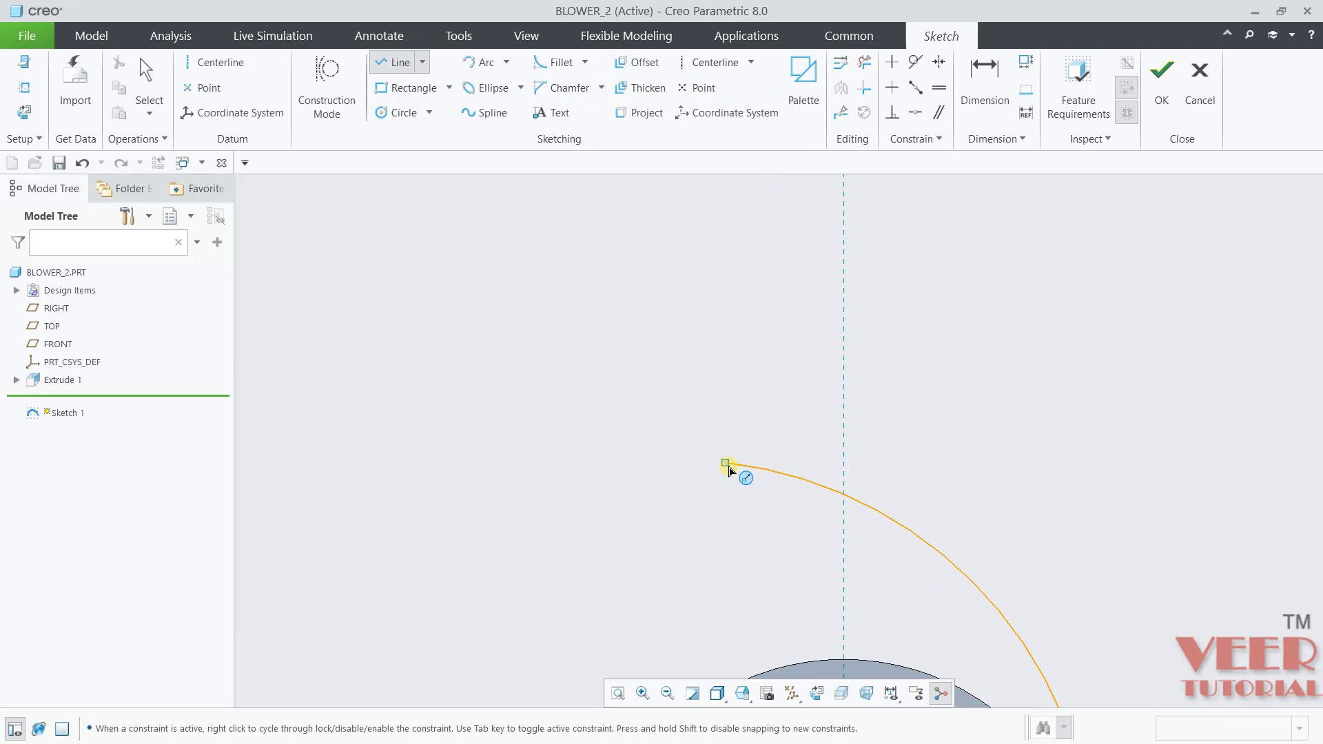
{"action": "left_click", "coordinate": [568, 462]}
{"action": "left_click", "coordinate": [391, 462]}
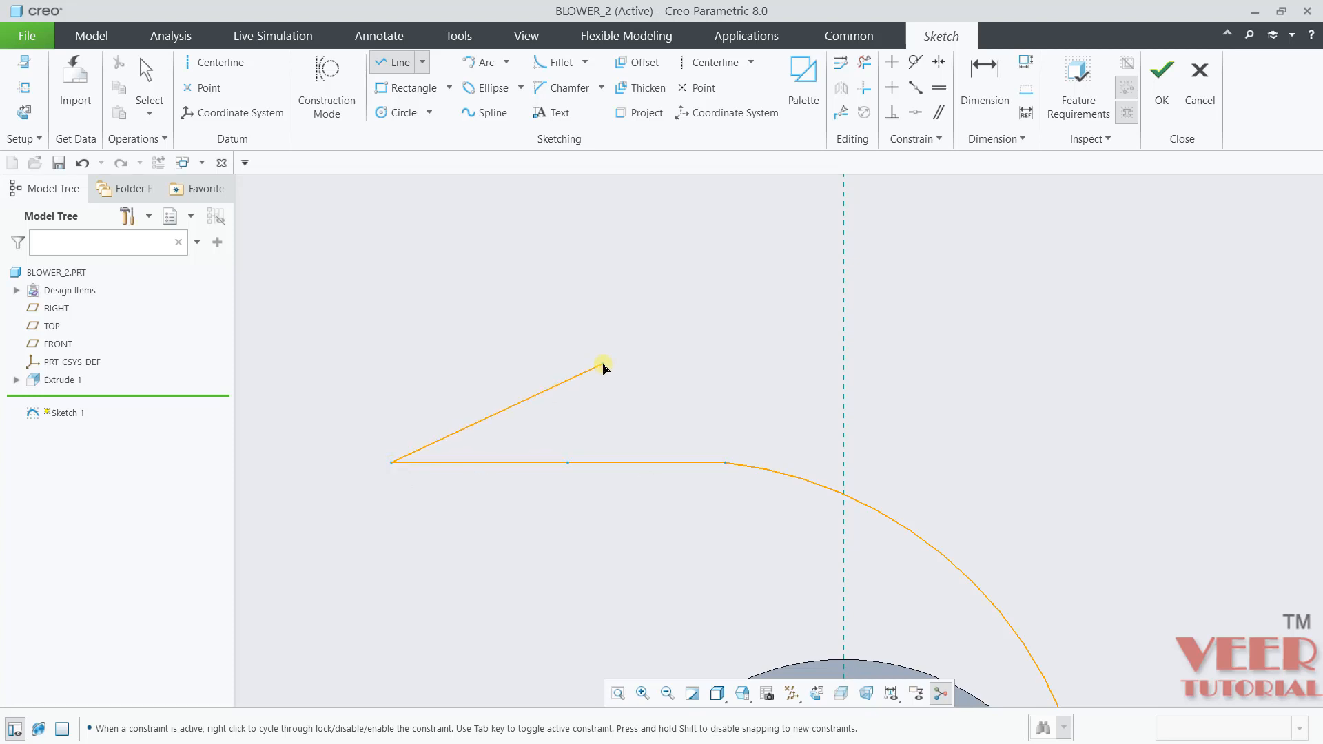
{"action": "middle_click", "coordinate": [572, 342]}
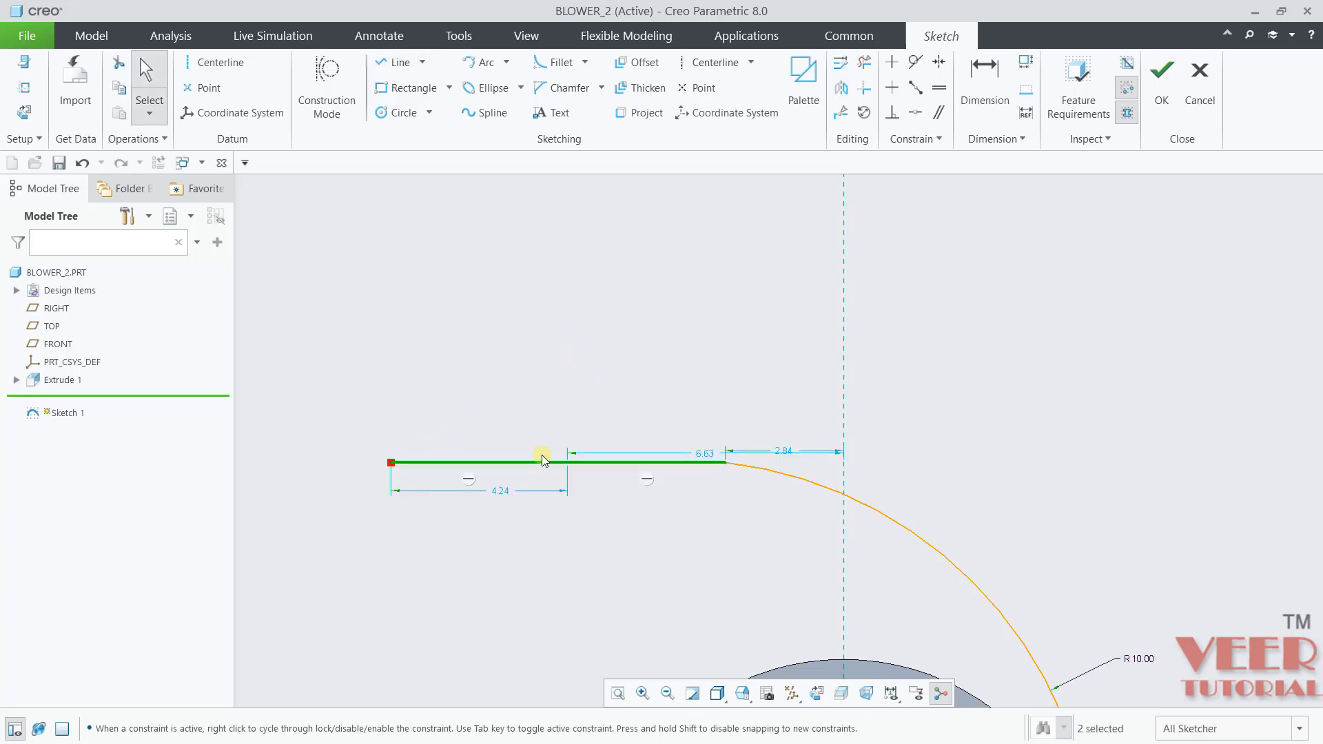
{"action": "left_click", "coordinate": [627, 566]}
Step: Set the distance from the vertical reference to the point where the two horizontal lines meet to 6.15
{"action": "scroll", "coordinate": [766, 491], "scroll_direction": "down", "scroll_amount": 3}
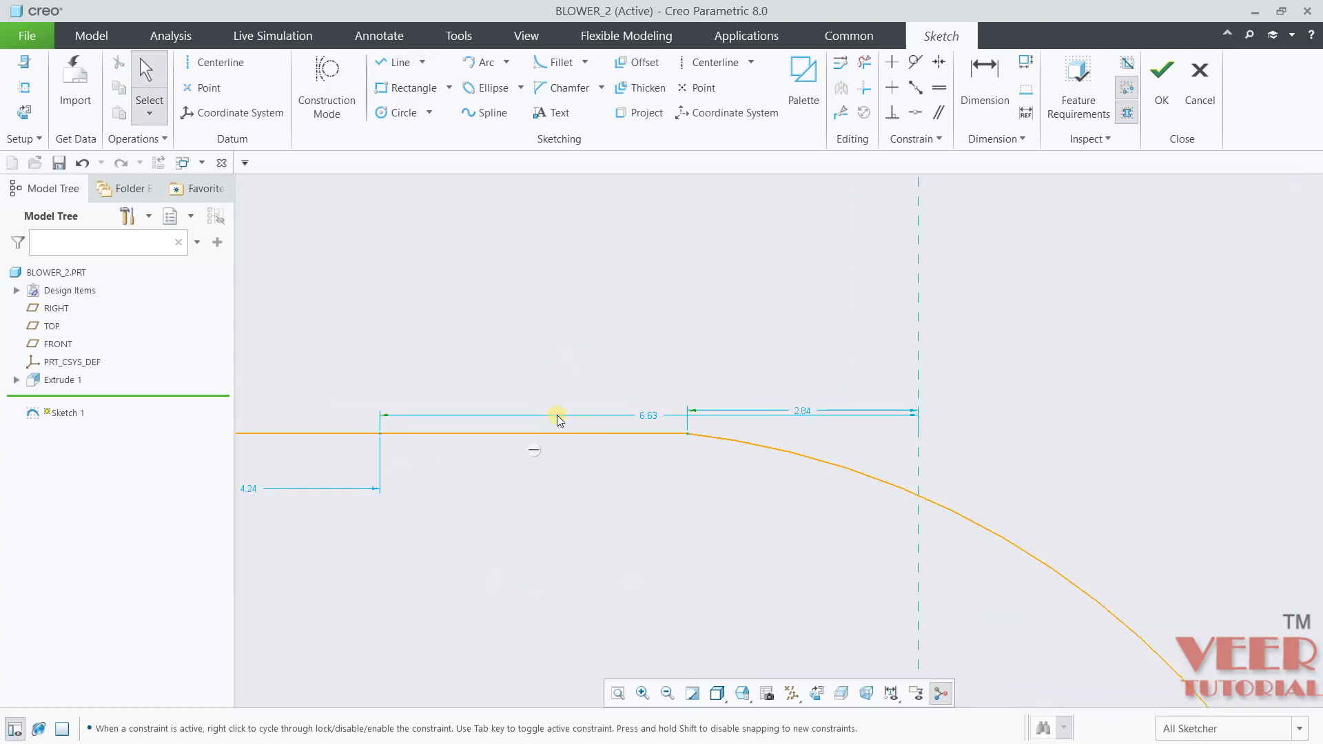
{"action": "scroll", "coordinate": [598, 426], "scroll_direction": "down", "scroll_amount": 3}
{"action": "scroll", "coordinate": [758, 503], "scroll_direction": "up", "scroll_amount": 4}
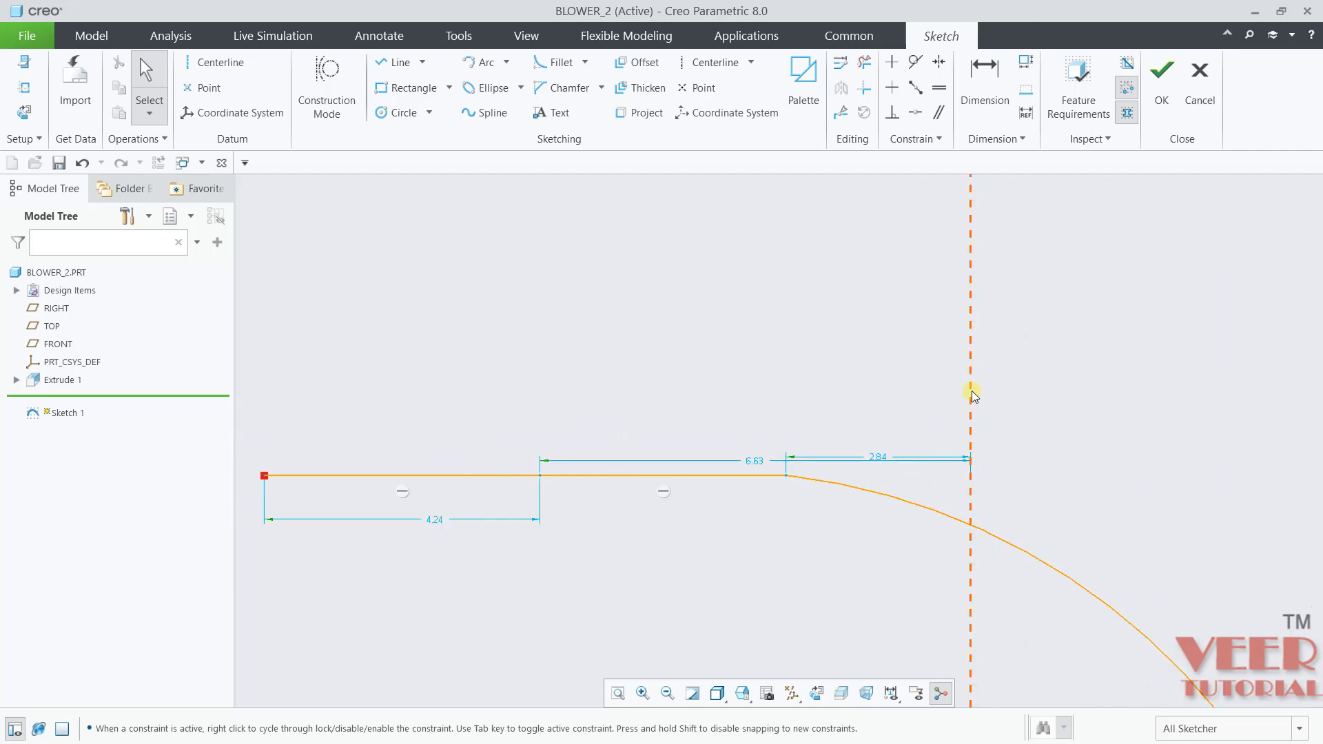
{"action": "scroll", "coordinate": [755, 460], "scroll_direction": "down", "scroll_amount": 2}
{"action": "double_click", "coordinate": [758, 458]}
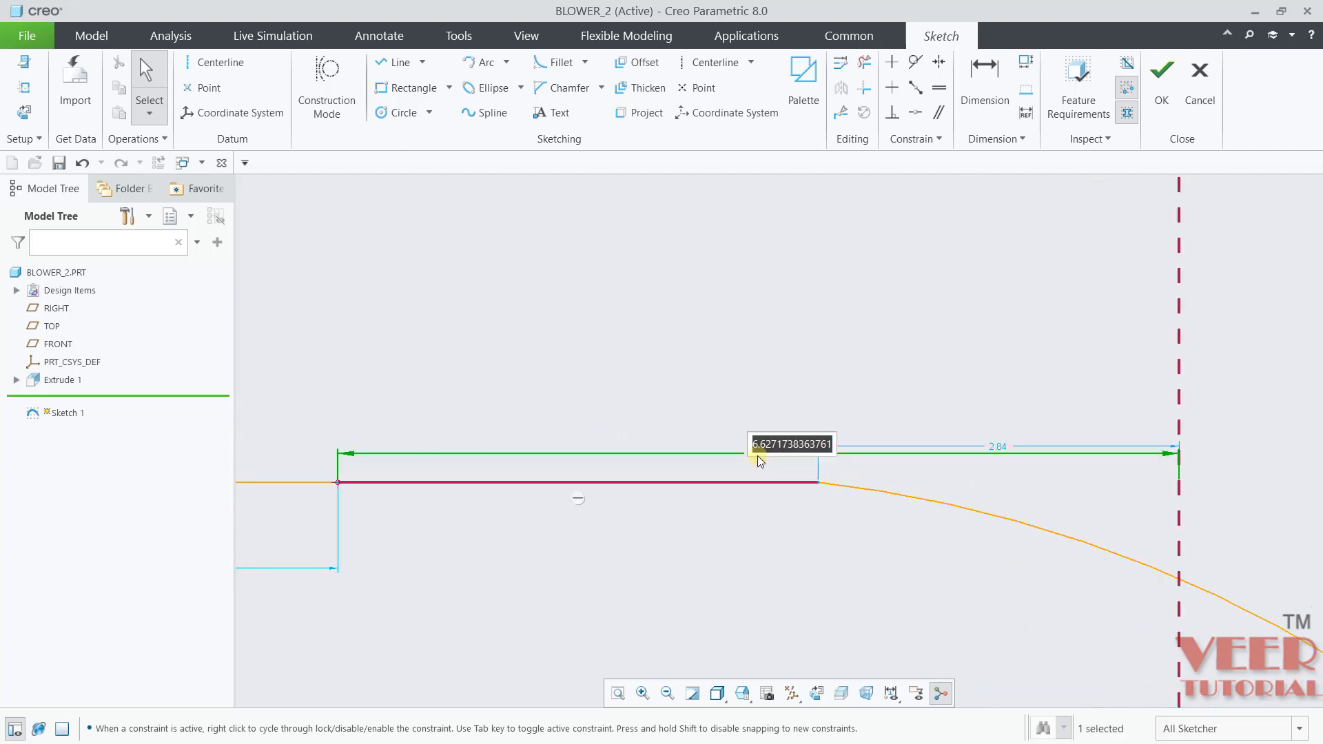
{"action": "type", "text": "6.15"}
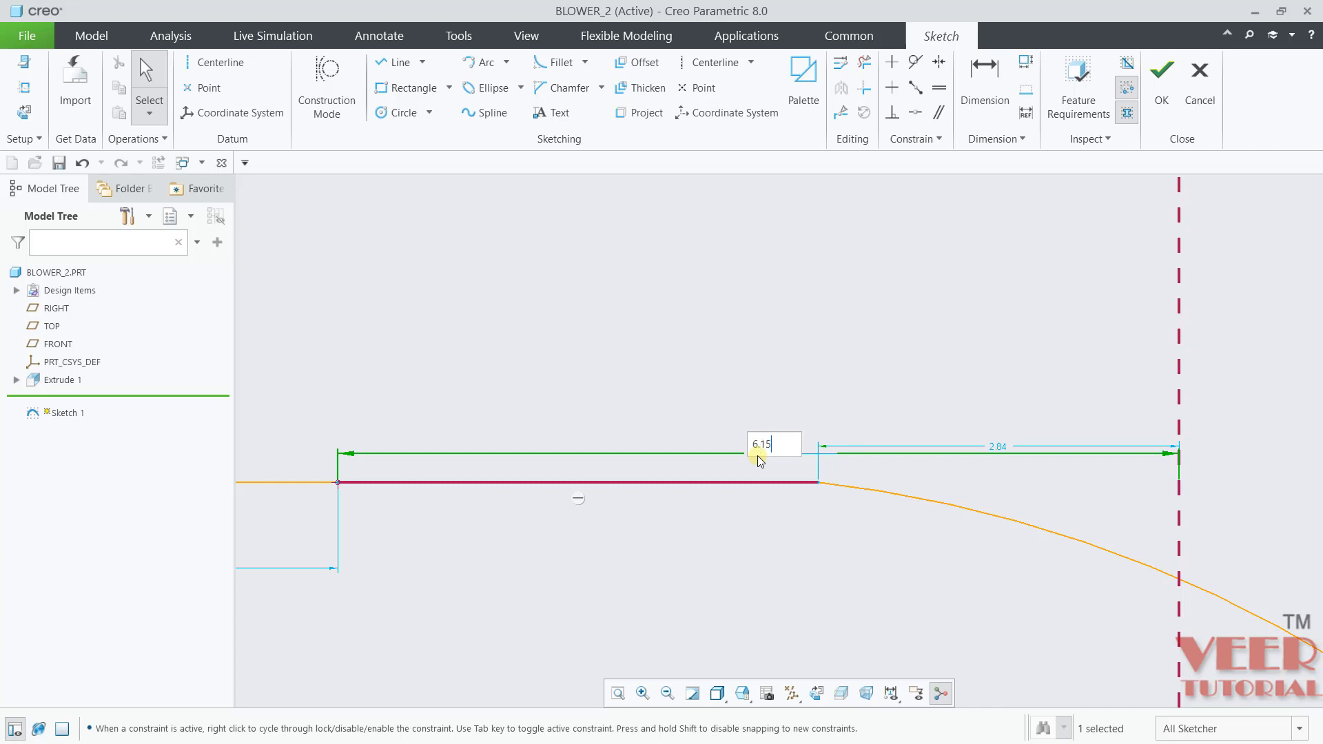
{"action": "key", "text": "Return"}
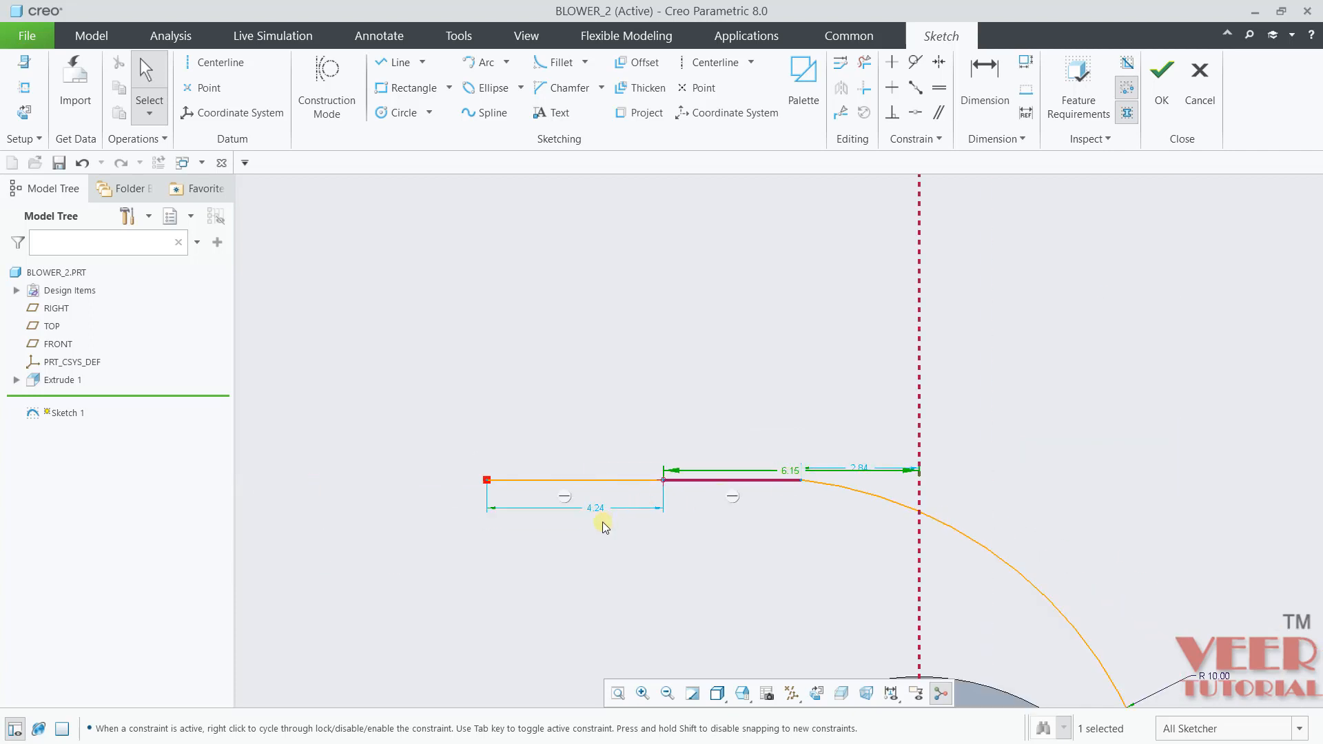
Step: Set the outer horizontal line's length to 5.75
{"action": "scroll", "coordinate": [603, 527], "scroll_direction": "down", "scroll_amount": 3}
{"action": "double_click", "coordinate": [576, 490]}
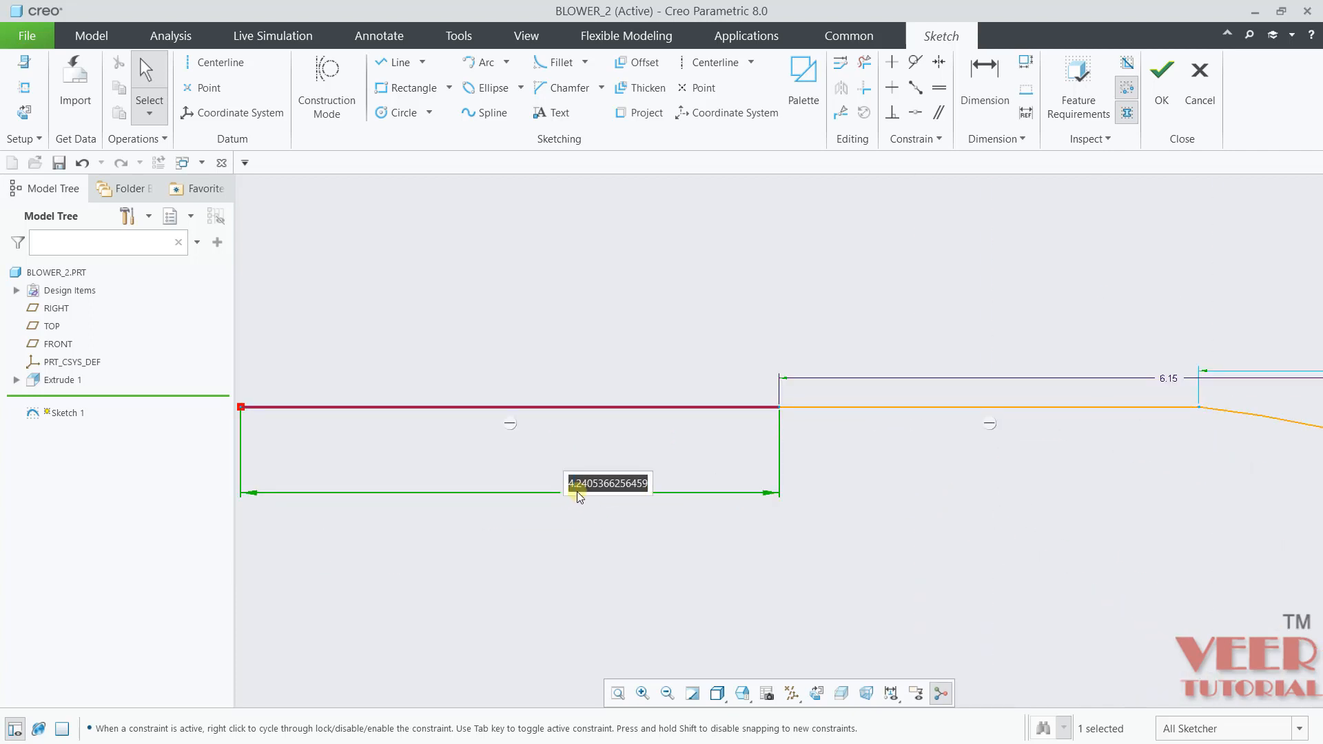
{"action": "type", "text": "5.75"}
{"action": "key", "text": "Return"}
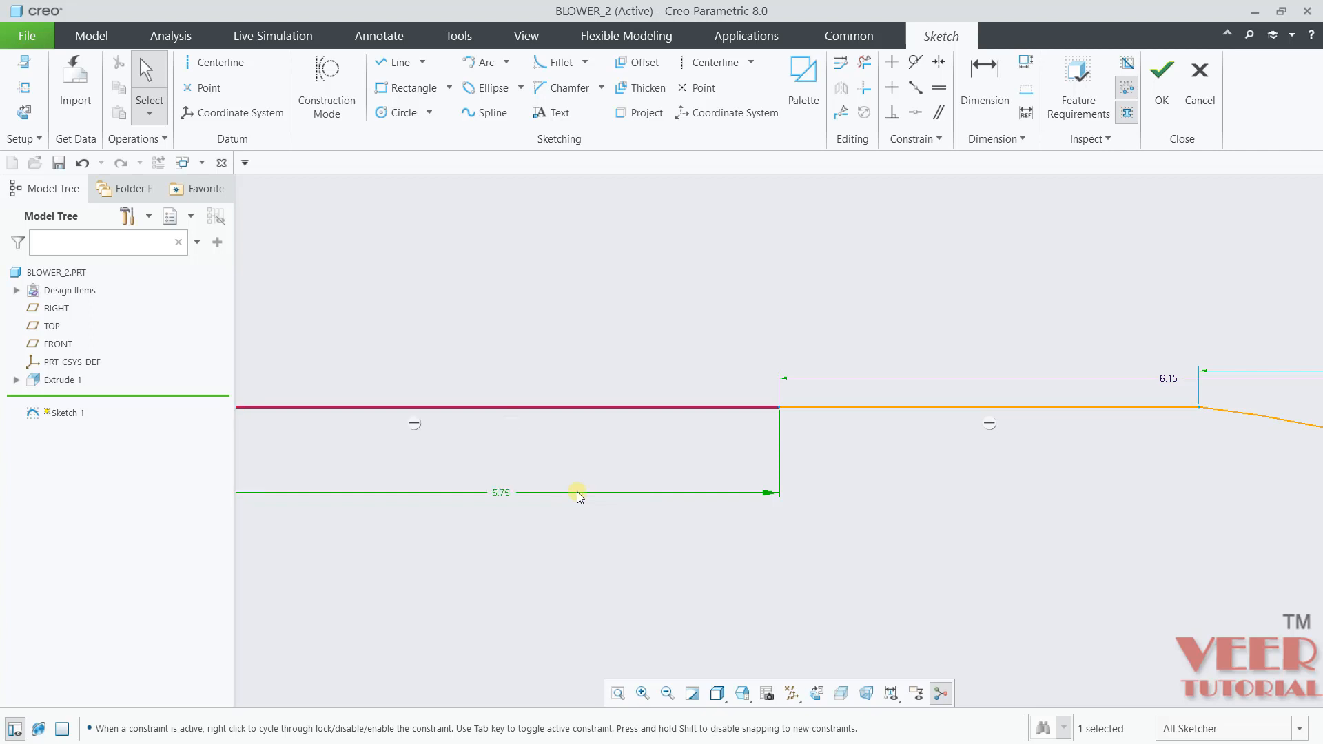
Step: Make the R10 arc tangent to the adjoining horizontal line and check the whole duct path
{"action": "scroll", "coordinate": [771, 448], "scroll_direction": "down", "scroll_amount": 4}
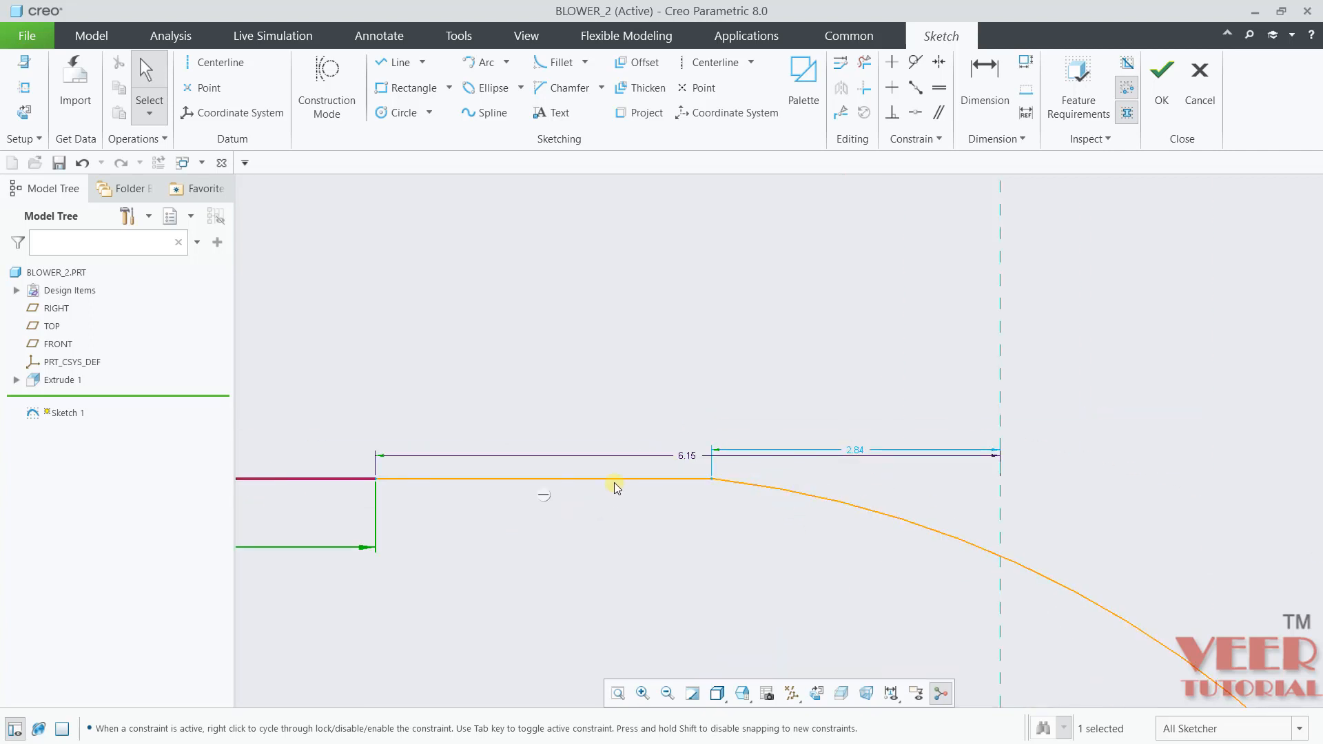
{"action": "left_click", "coordinate": [915, 64]}
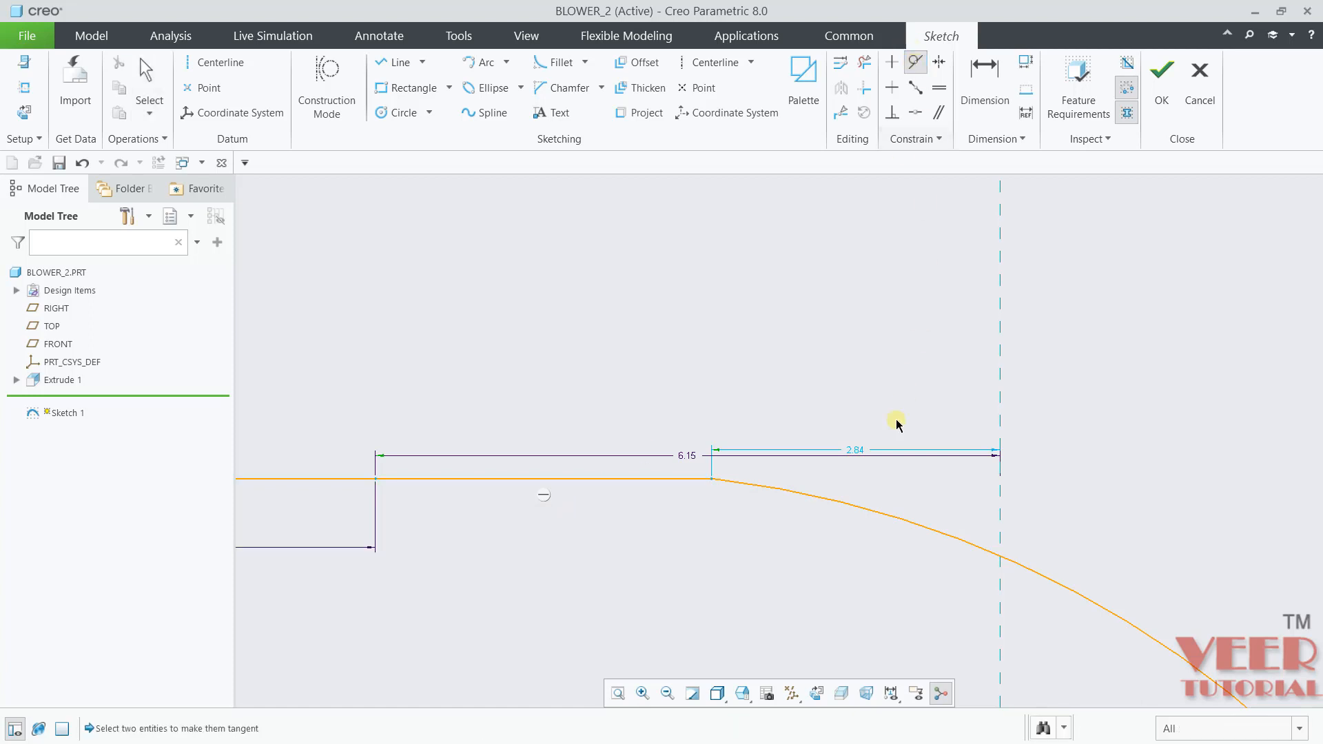
{"action": "left_click", "coordinate": [861, 510]}
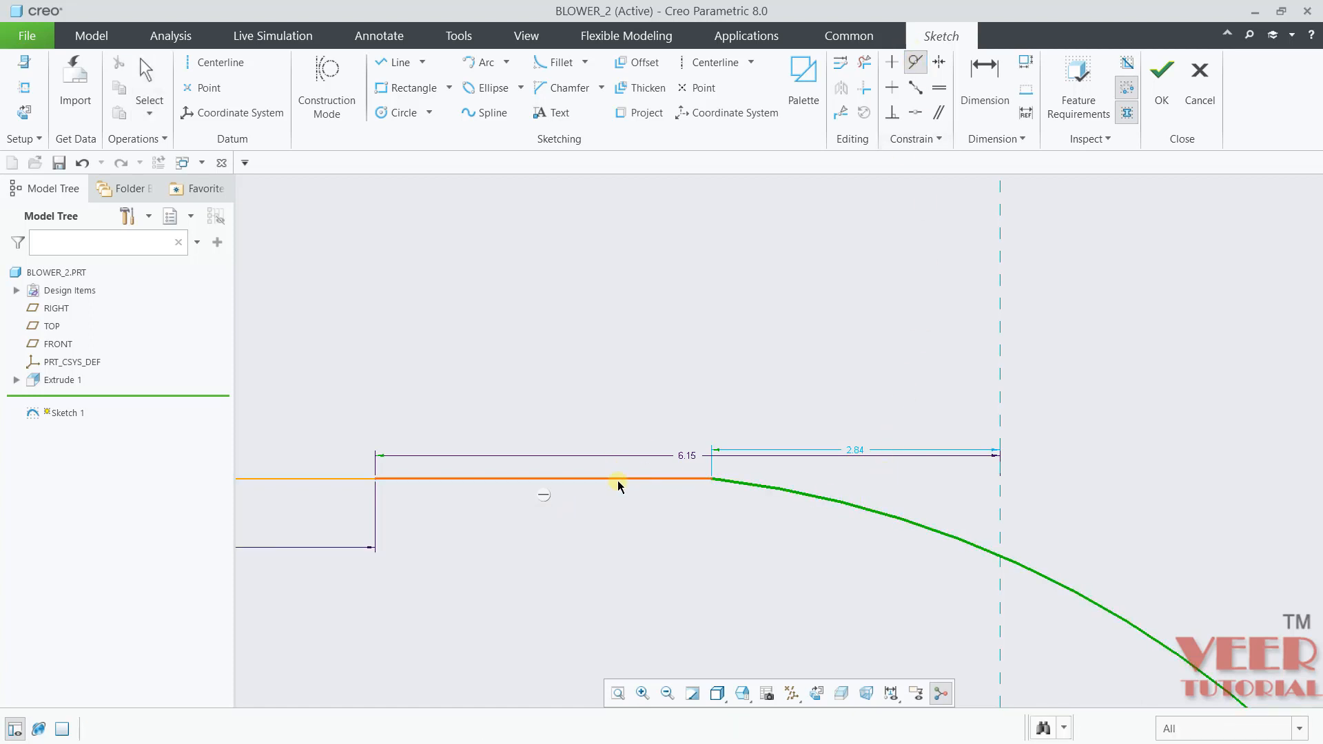
{"action": "left_click", "coordinate": [617, 481]}
{"action": "scroll", "coordinate": [703, 383], "scroll_direction": "up", "scroll_amount": 4}
{"action": "scroll", "coordinate": [655, 416], "scroll_direction": "down", "scroll_amount": 4}
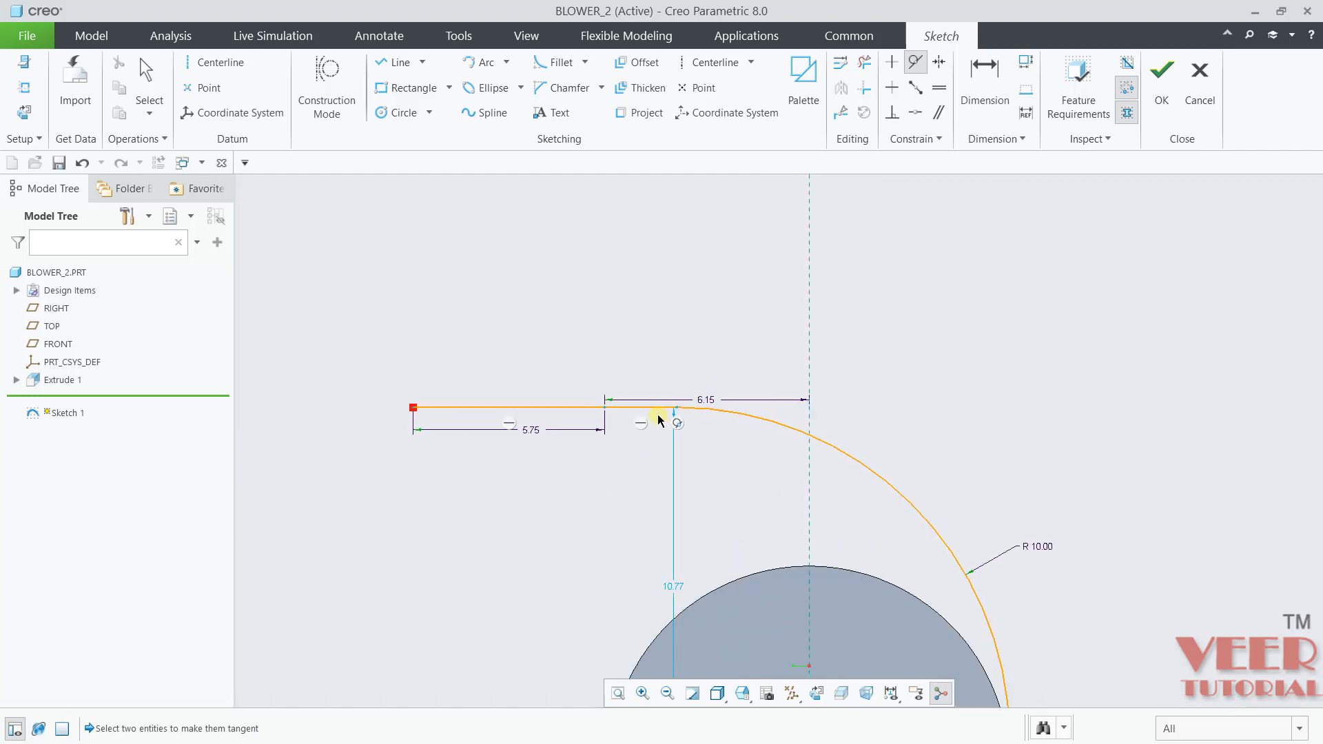
{"action": "scroll", "coordinate": [779, 465], "scroll_direction": "up", "scroll_amount": 3}
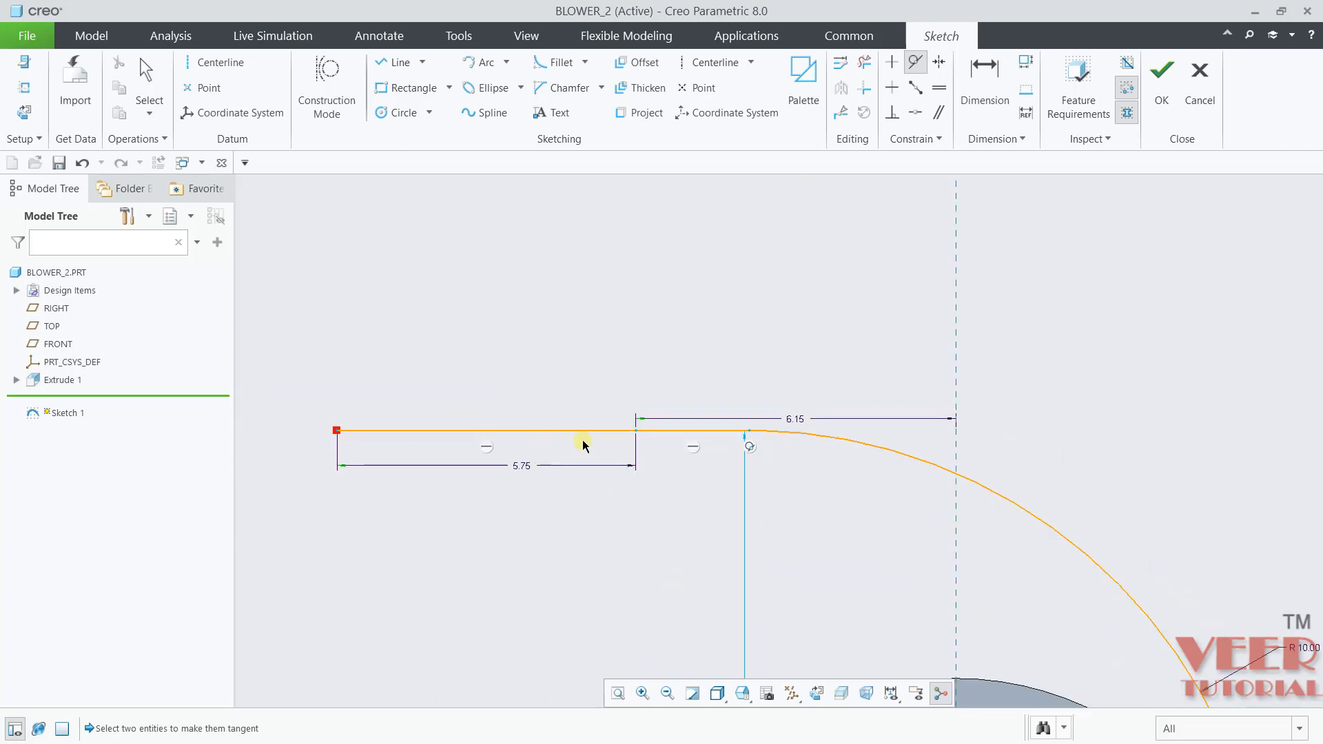
{"action": "scroll", "coordinate": [609, 400], "scroll_direction": "up", "scroll_amount": 5}
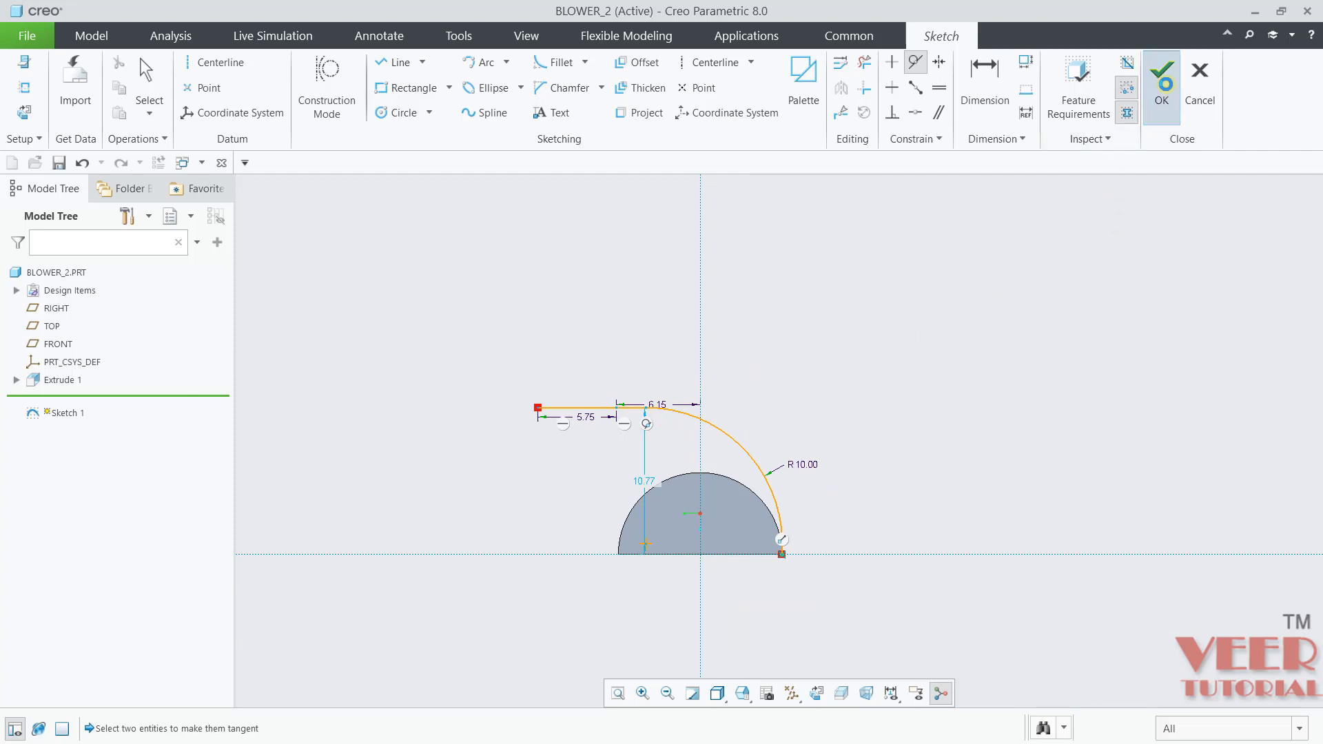
Step: Finish the duct path sketch and consult the section dimensions in the blower PDF drawing
{"action": "left_click", "coordinate": [1162, 77]}
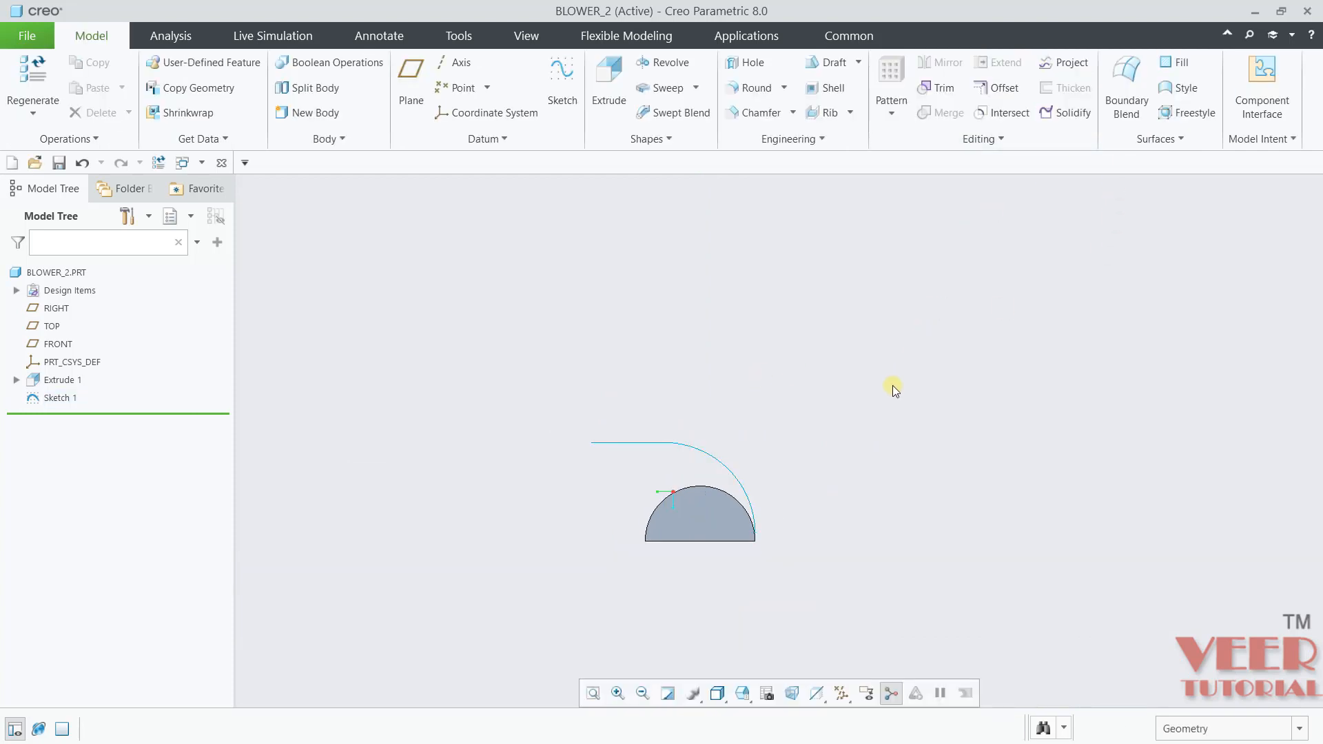
{"action": "key", "text": "alt+Tab"}
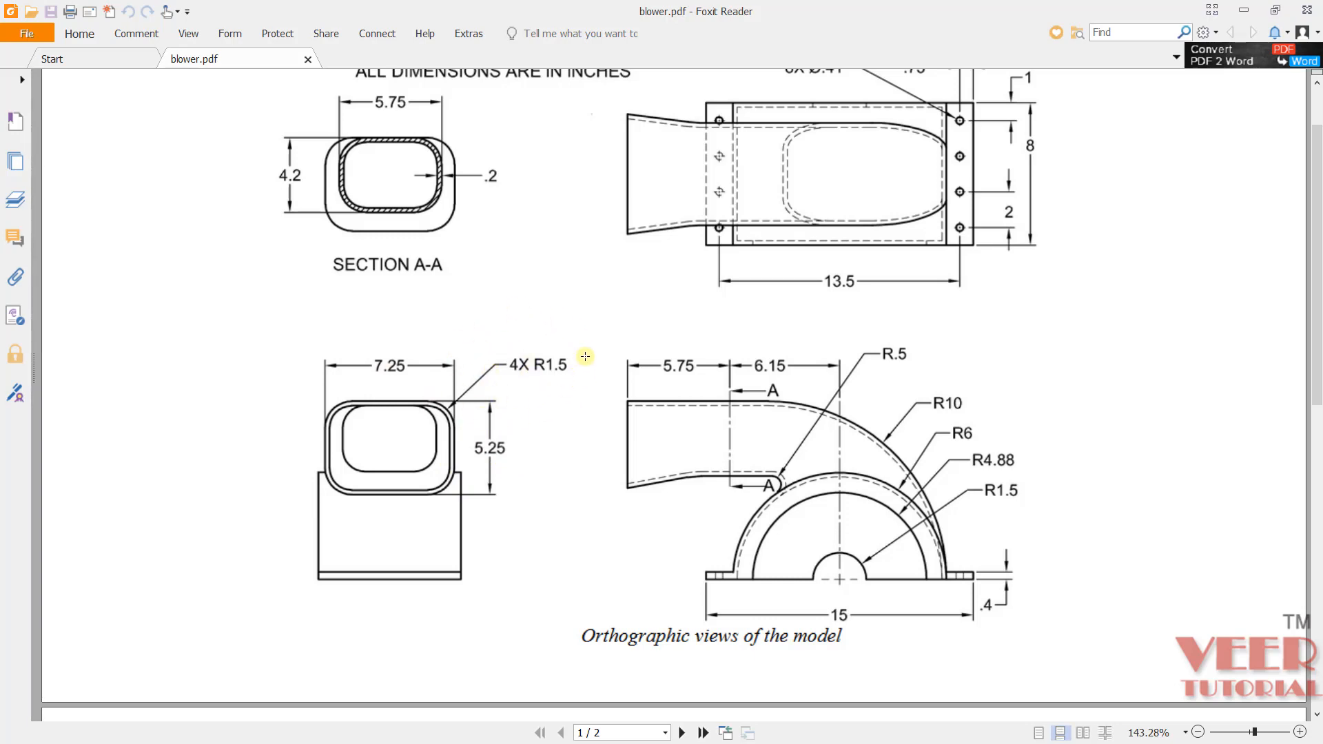
{"action": "key", "text": "alt+Tab"}
Step: Start a solid Swept Blend and select the sketched duct path as its origin trajectory
{"action": "middle_click_drag", "start_coordinate": [766, 350], "coordinate": [809, 367]}
{"action": "scroll", "coordinate": [764, 395], "scroll_direction": "down", "scroll_amount": 3}
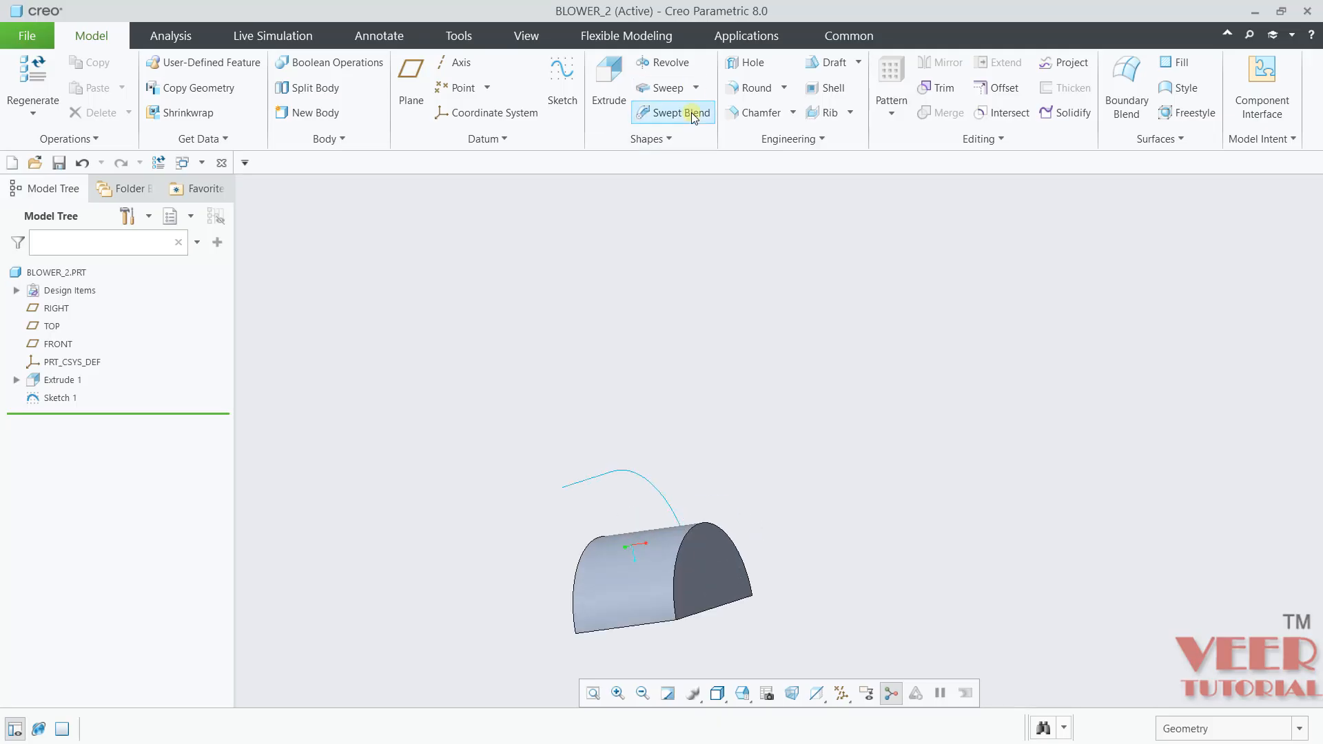
{"action": "left_click", "coordinate": [694, 114]}
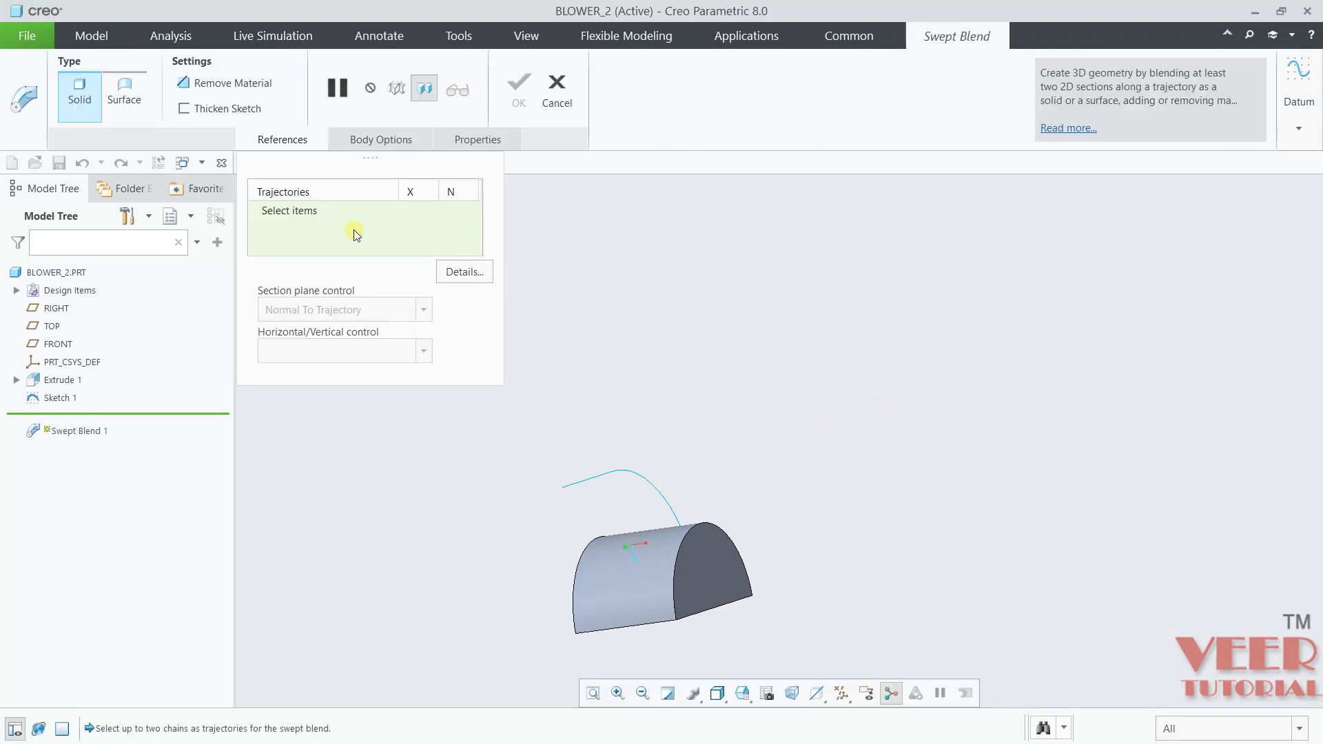
{"action": "left_click", "coordinate": [342, 215]}
{"action": "middle_click_drag", "start_coordinate": [992, 345], "coordinate": [944, 363]}
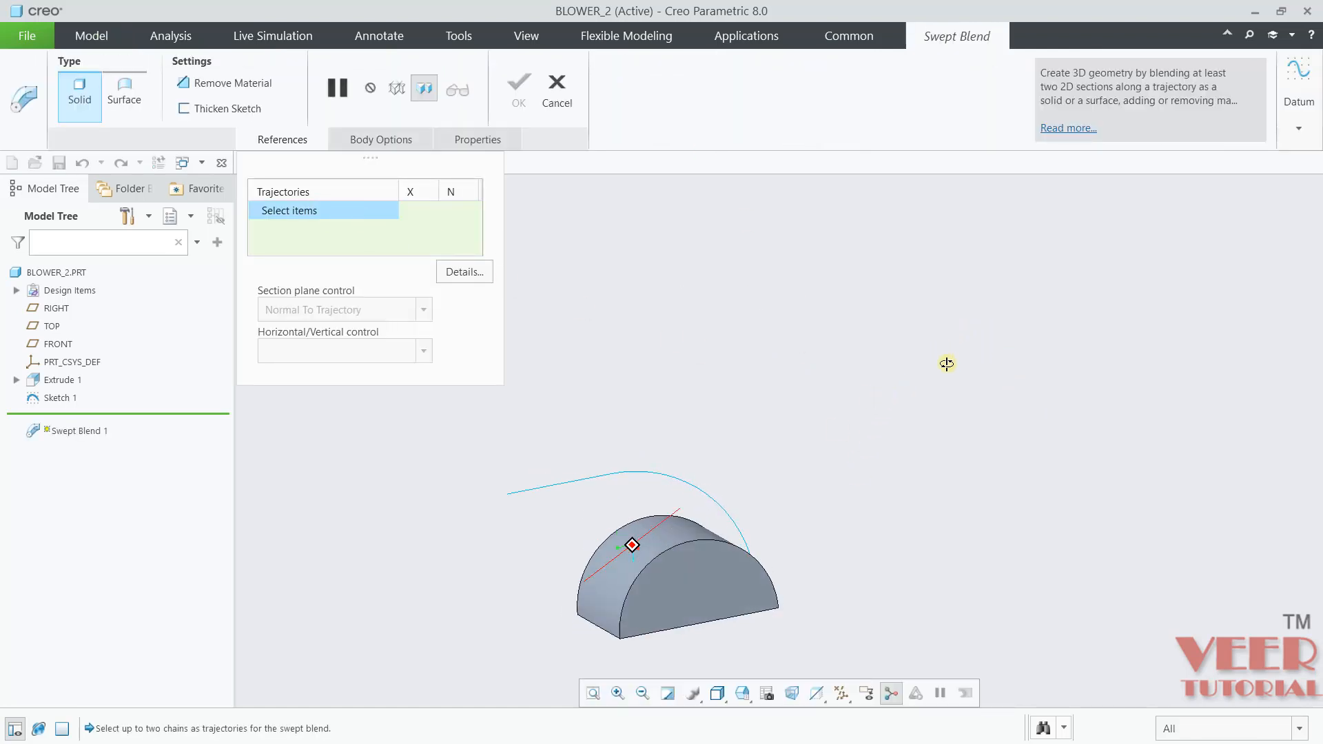
{"action": "left_click", "coordinate": [634, 475]}
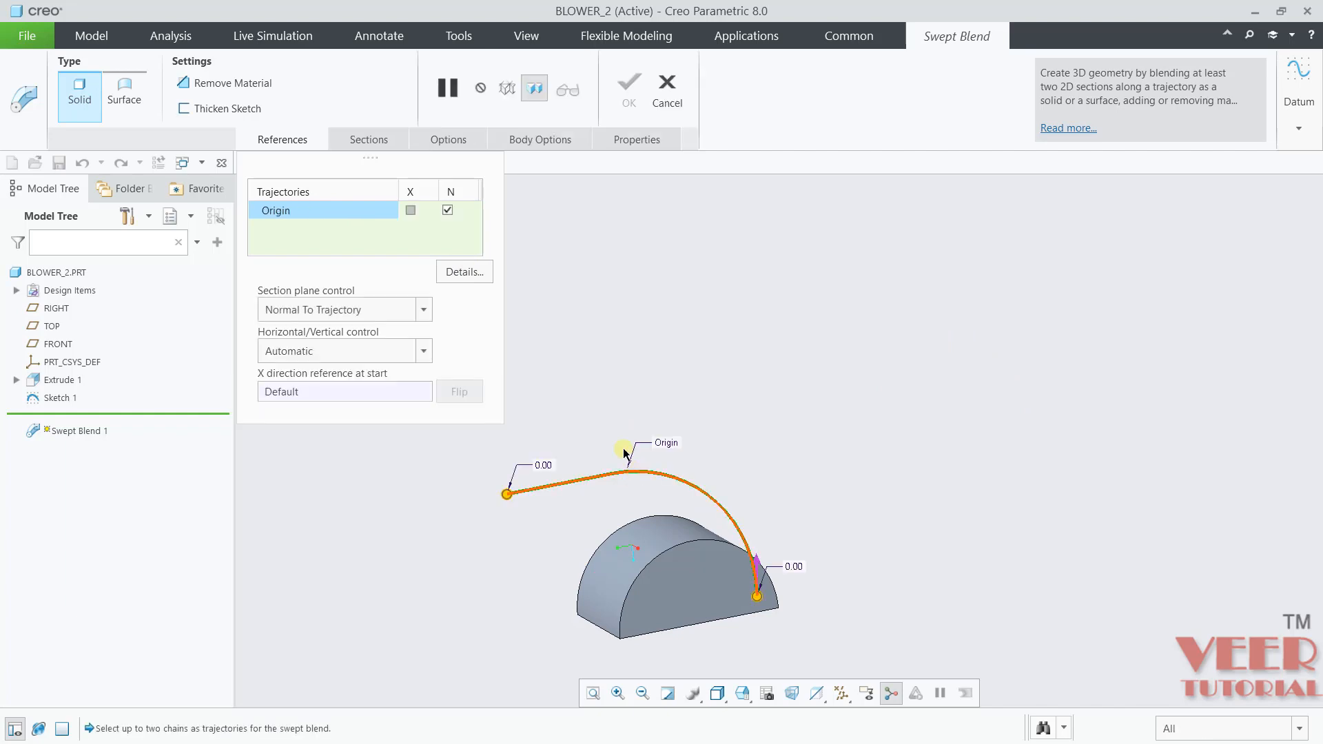
Step: Locate sketched Section 1 at the free end of the trajectory's straight run and open its sketch
{"action": "left_click", "coordinate": [383, 142]}
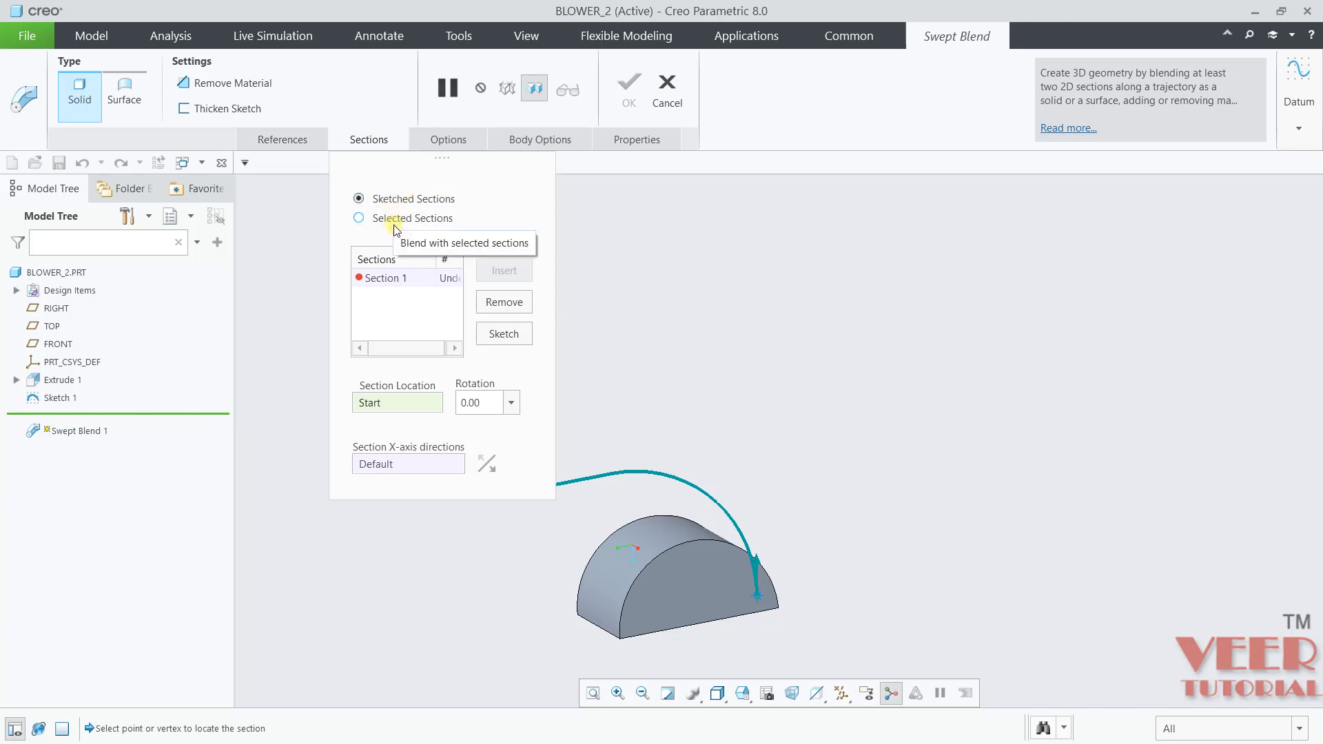
{"action": "left_click", "coordinate": [380, 280]}
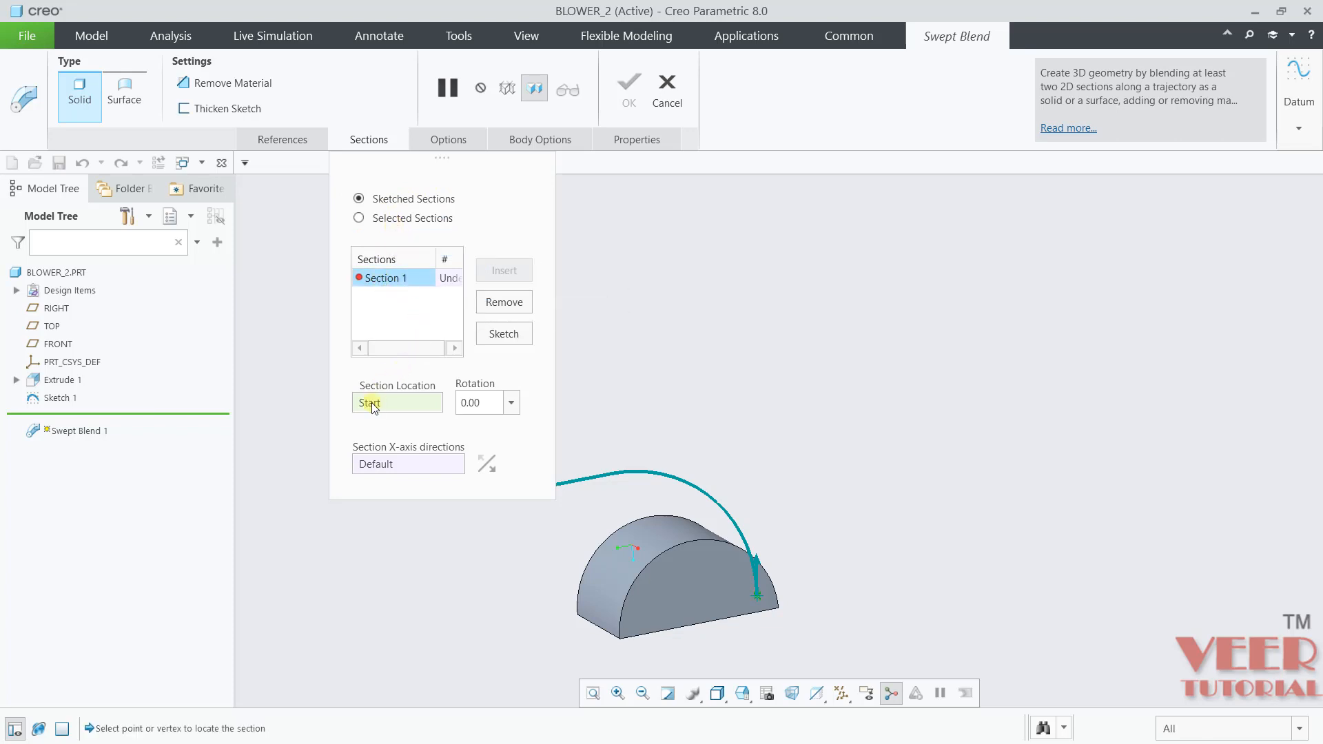
{"action": "scroll", "coordinate": [582, 489], "scroll_direction": "up", "scroll_amount": 5}
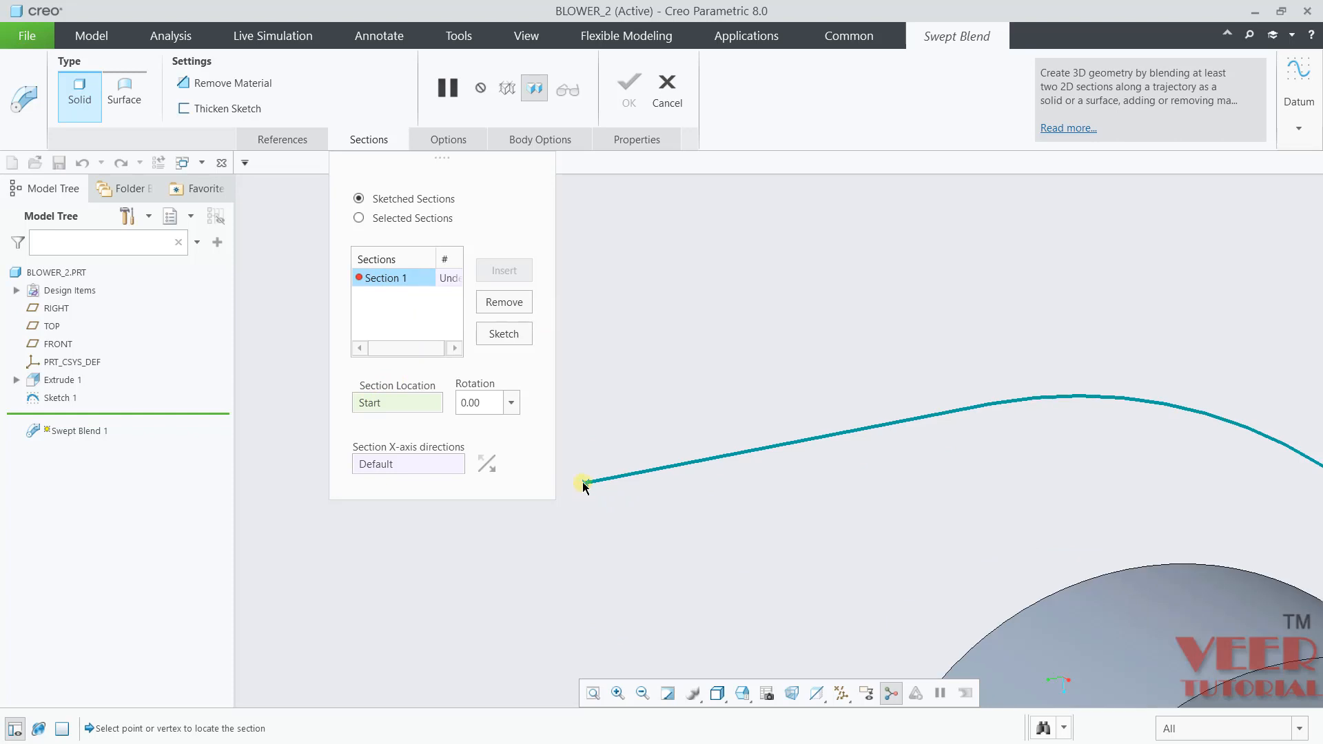
{"action": "left_click", "coordinate": [584, 481]}
{"action": "scroll", "coordinate": [614, 488], "scroll_direction": "down", "scroll_amount": 3}
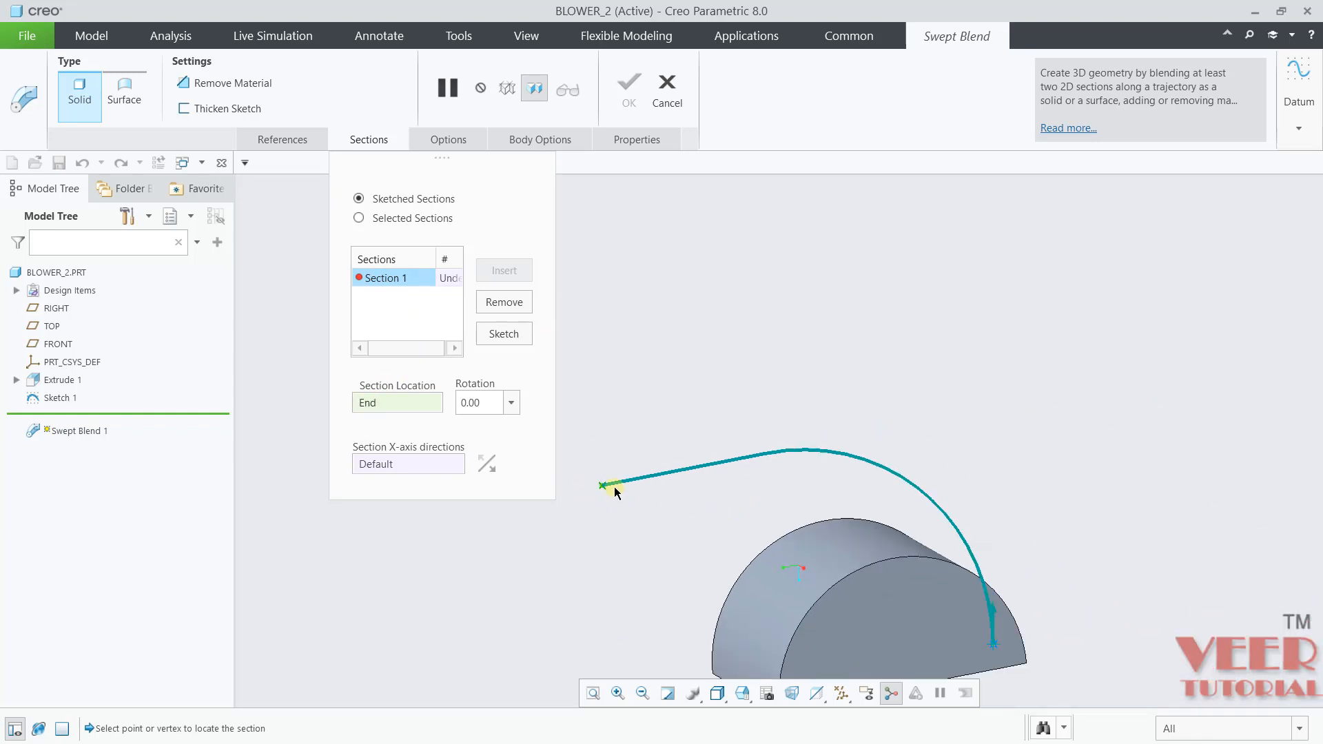
{"action": "left_click", "coordinate": [512, 334]}
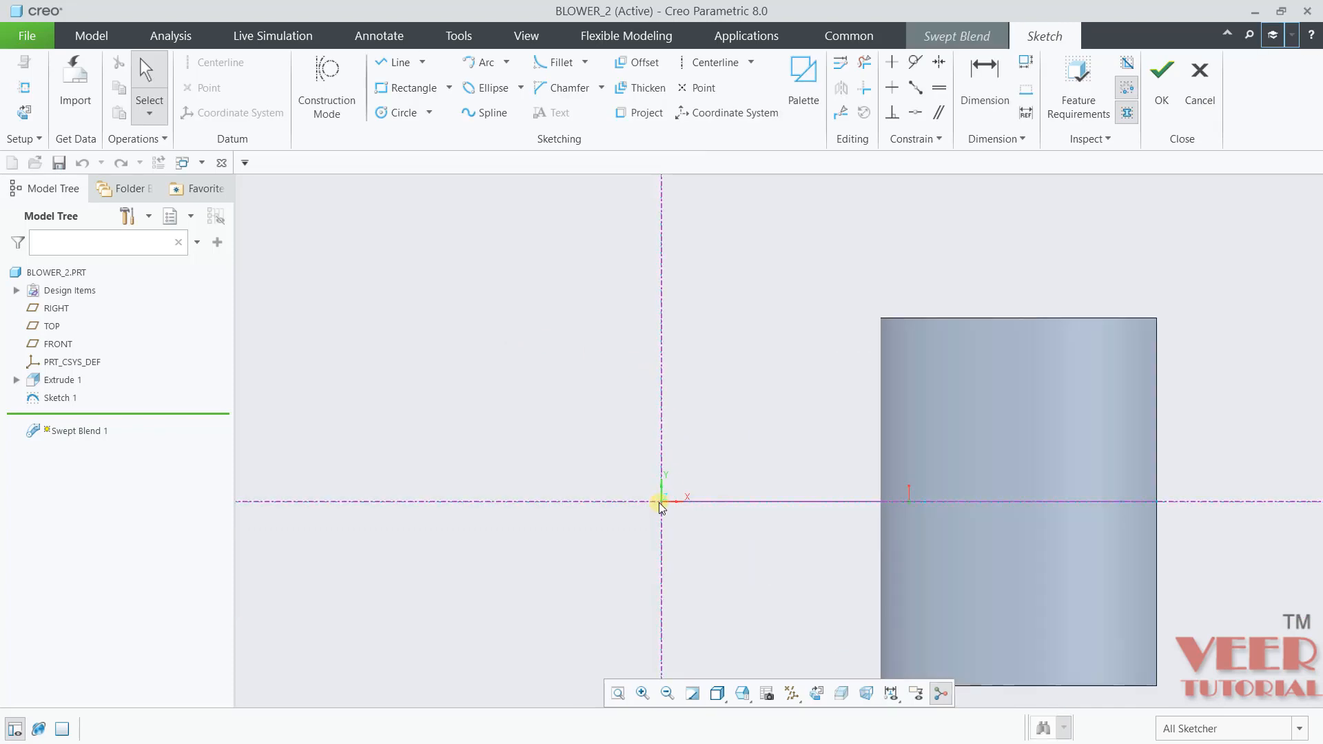
Step: Place a horizontal centerline through the origin of the Section 1 sketch
{"action": "left_click", "coordinate": [715, 62]}
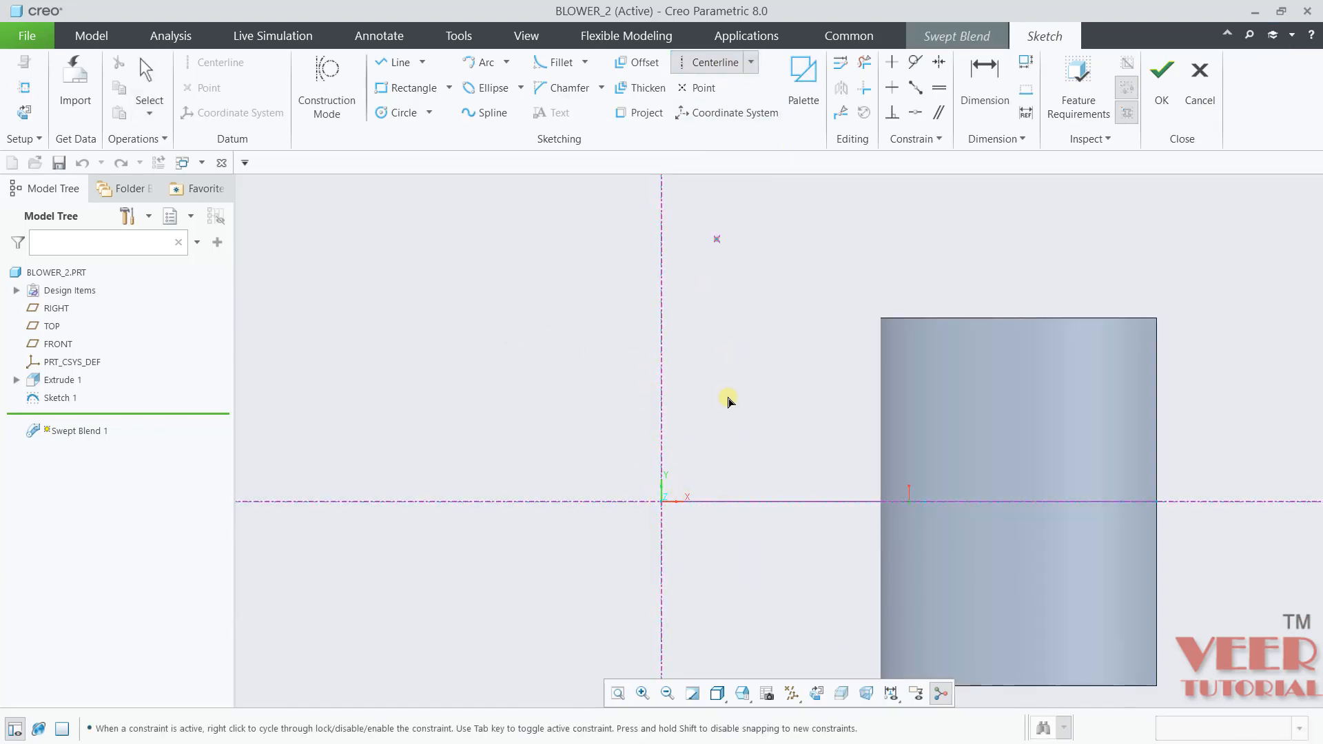
{"action": "left_click", "coordinate": [673, 505]}
{"action": "left_click", "coordinate": [694, 509]}
{"action": "middle_click", "coordinate": [779, 450]}
Step: Draw a rectangle about 2.57 wide and 5.23 high, symmetric about the horizontal centerline, with one side on the vertical reference
{"action": "scroll", "coordinate": [646, 485], "scroll_direction": "down", "scroll_amount": 2}
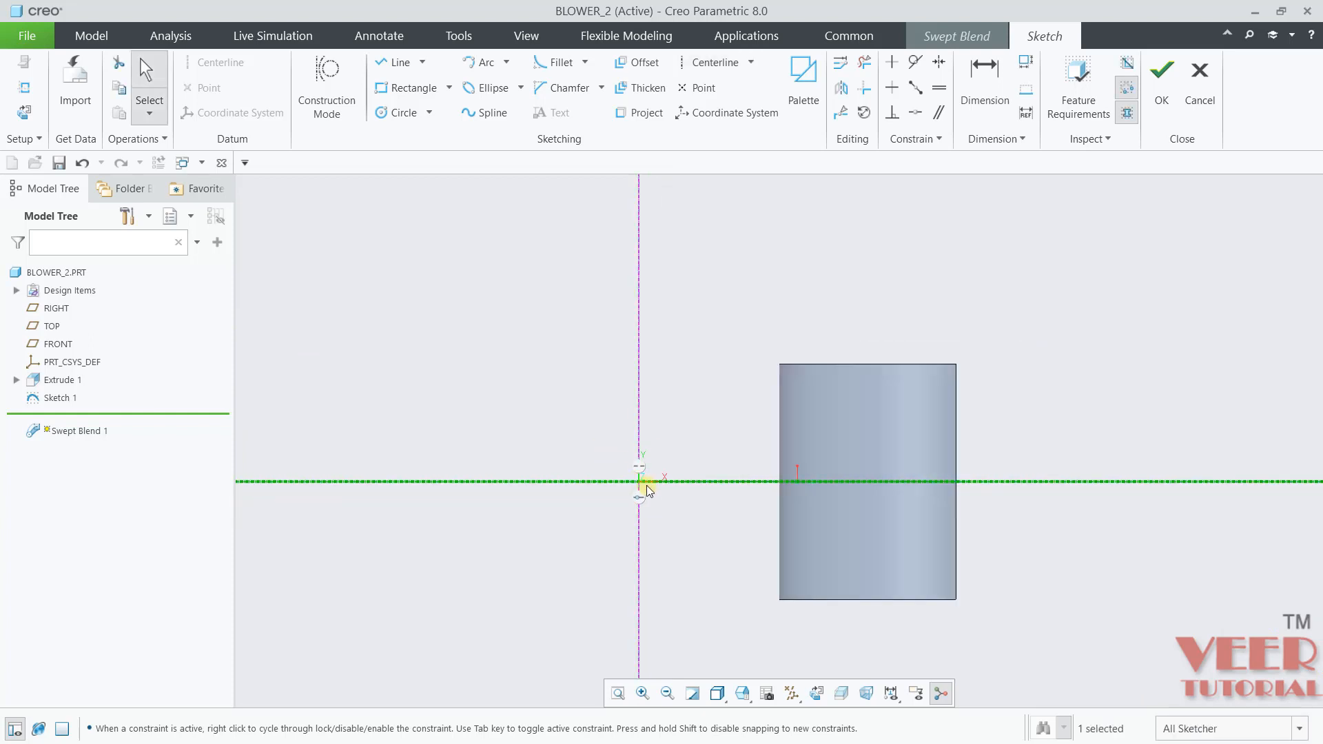
{"action": "scroll", "coordinate": [618, 471], "scroll_direction": "up", "scroll_amount": 3}
{"action": "scroll", "coordinate": [452, 312], "scroll_direction": "down", "scroll_amount": 2}
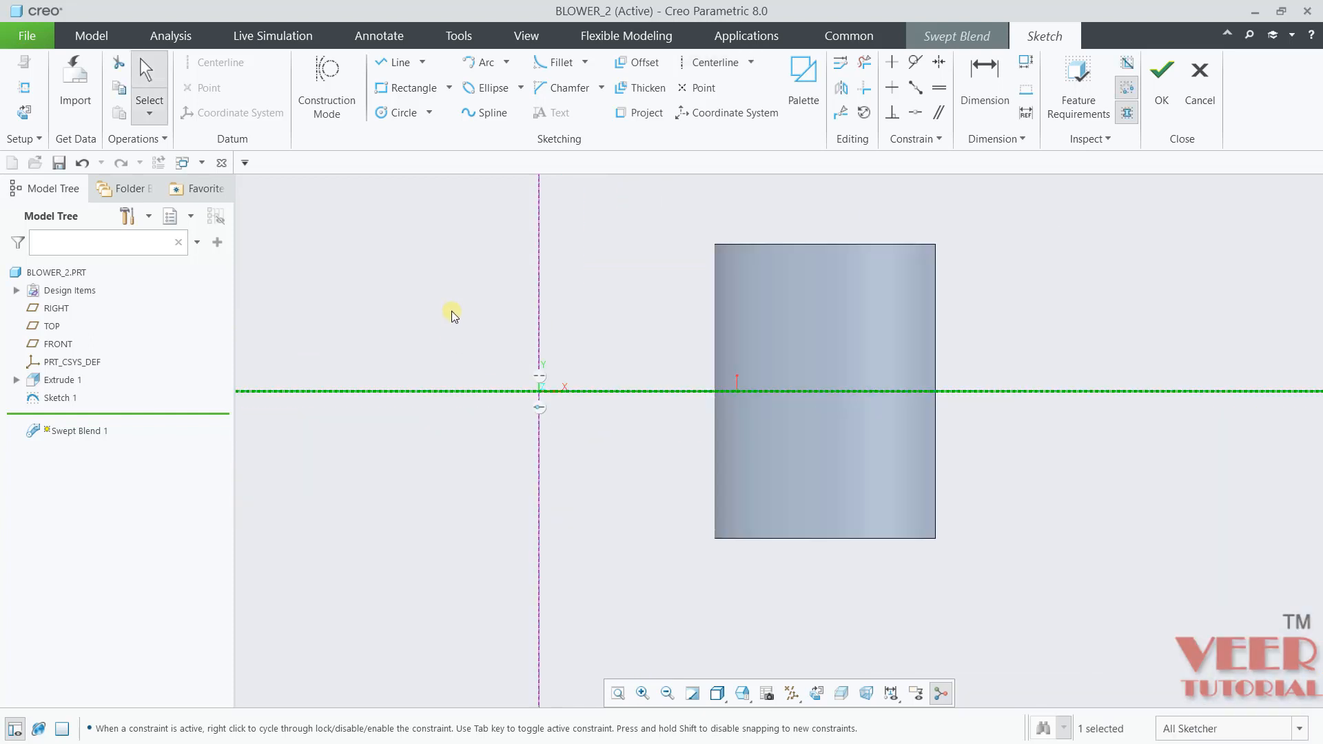
{"action": "left_click", "coordinate": [449, 87]}
{"action": "left_click", "coordinate": [397, 112]}
{"action": "scroll", "coordinate": [576, 331], "scroll_direction": "up", "scroll_amount": 2}
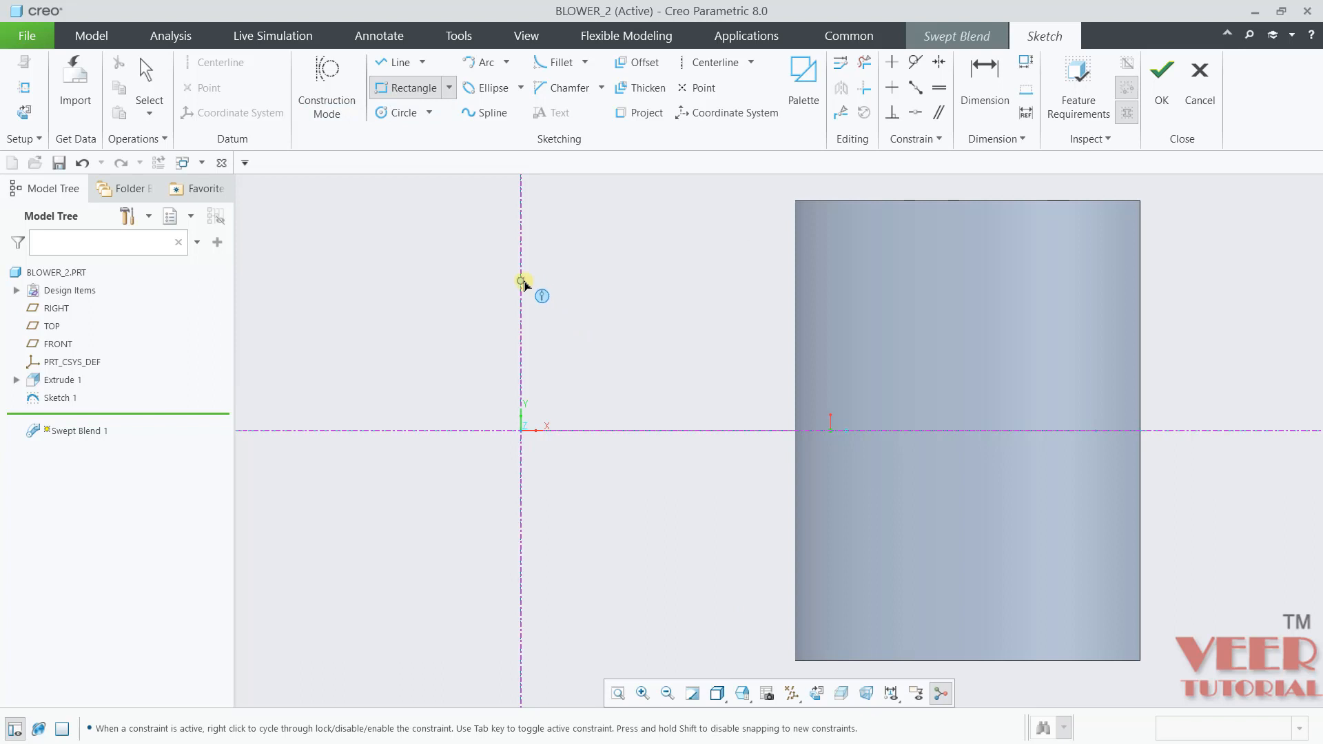
{"action": "left_click", "coordinate": [521, 280]}
{"action": "left_click", "coordinate": [590, 386]}
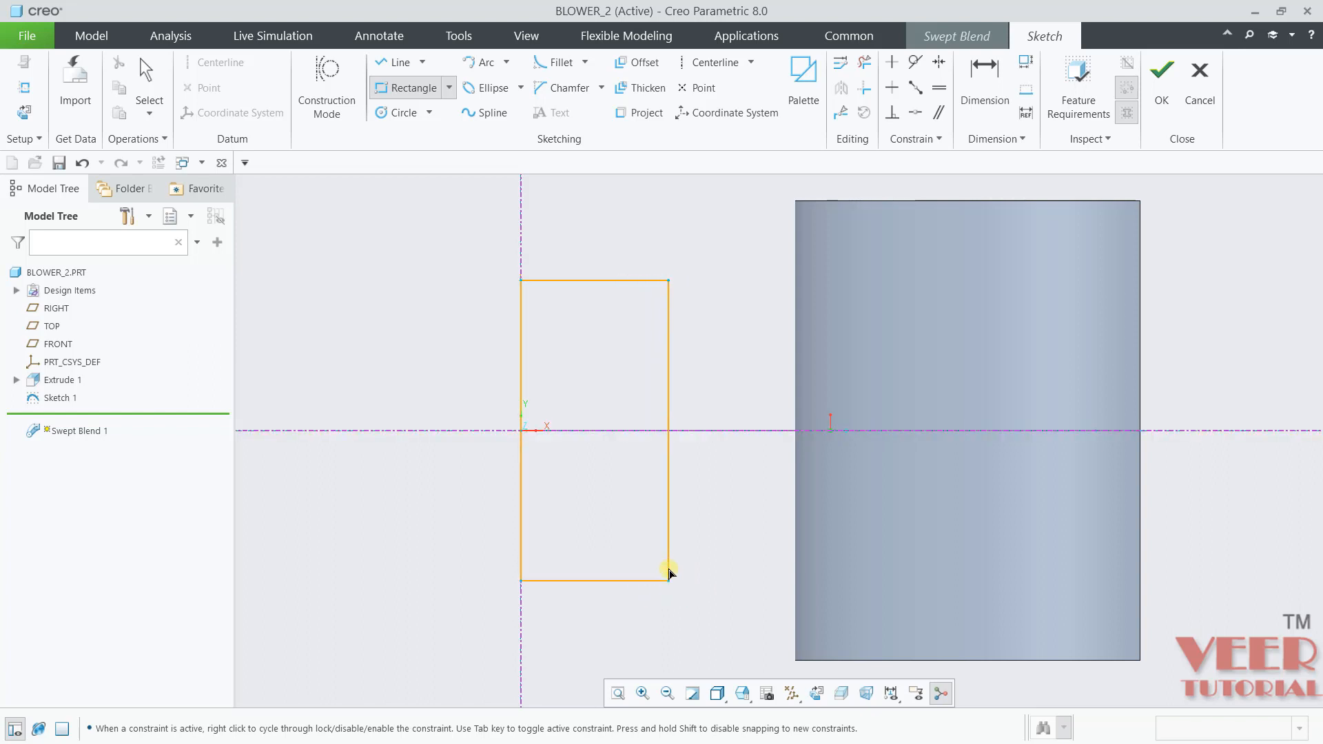
{"action": "middle_click", "coordinate": [751, 549]}
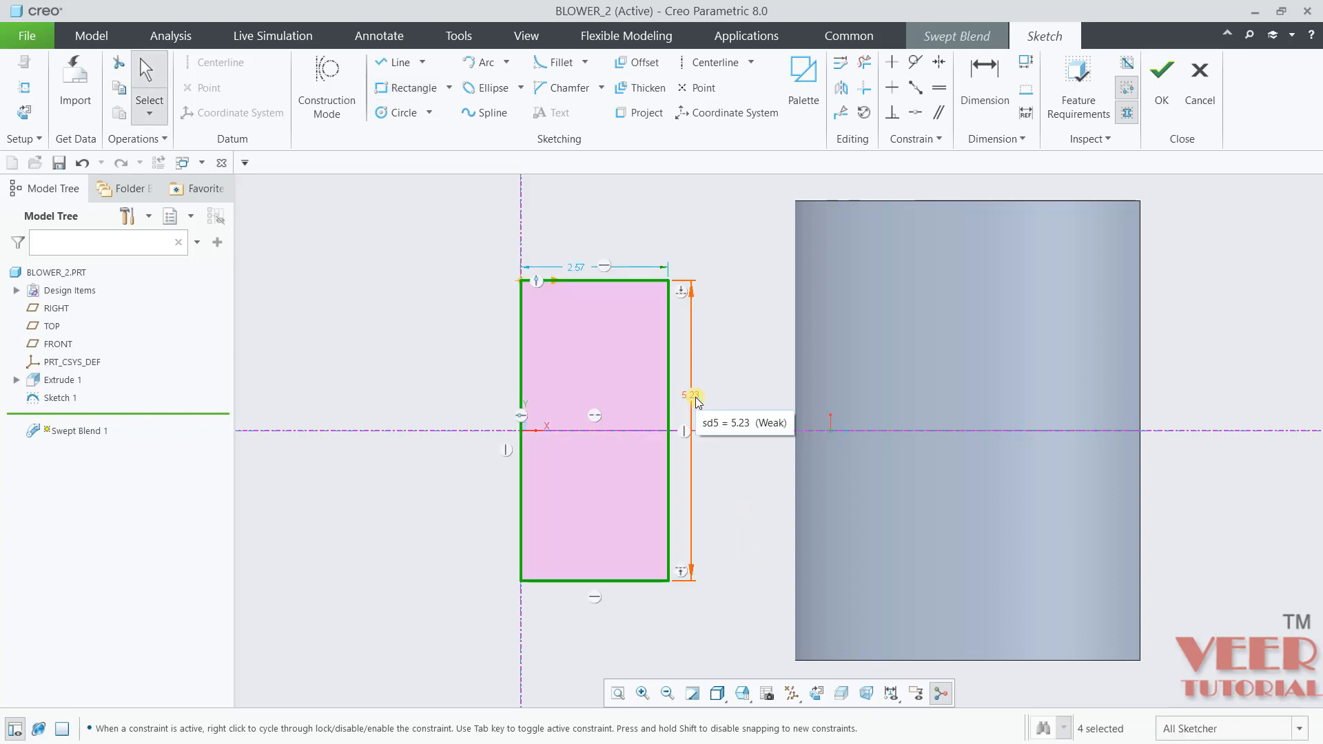
Step: Set the Section 1 rectangle's height to 7.25 and its width to 5.75
{"action": "double_click", "coordinate": [694, 397]}
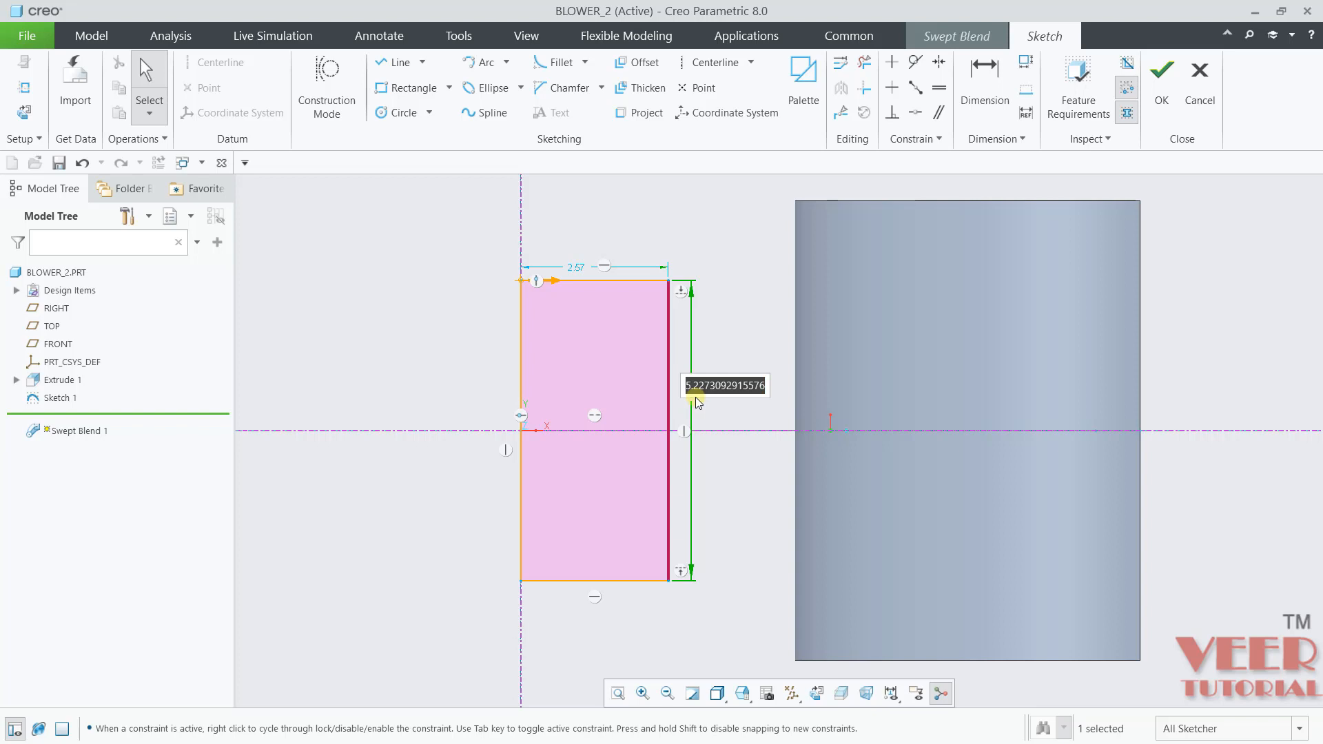
{"action": "type", "text": "7.25"}
{"action": "key", "text": "Return"}
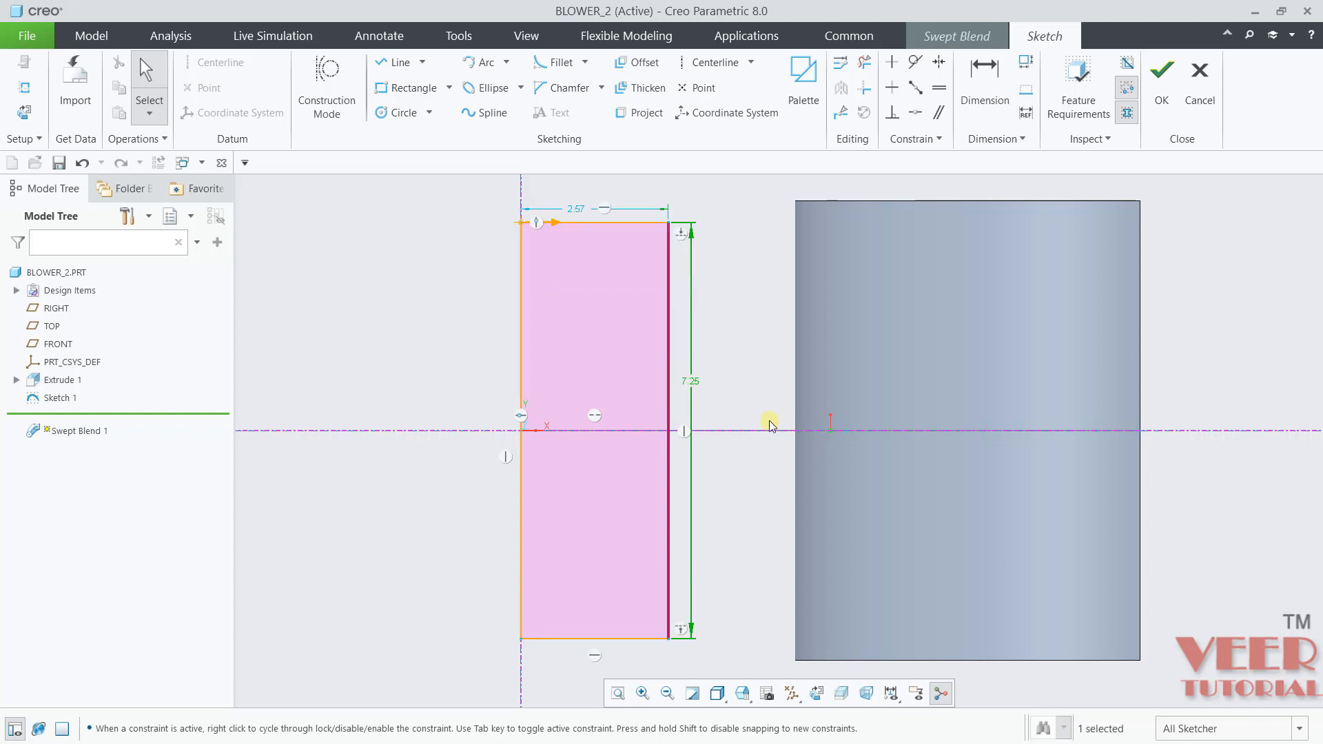
{"action": "double_click", "coordinate": [580, 209]}
{"action": "type", "text": "5.75"}
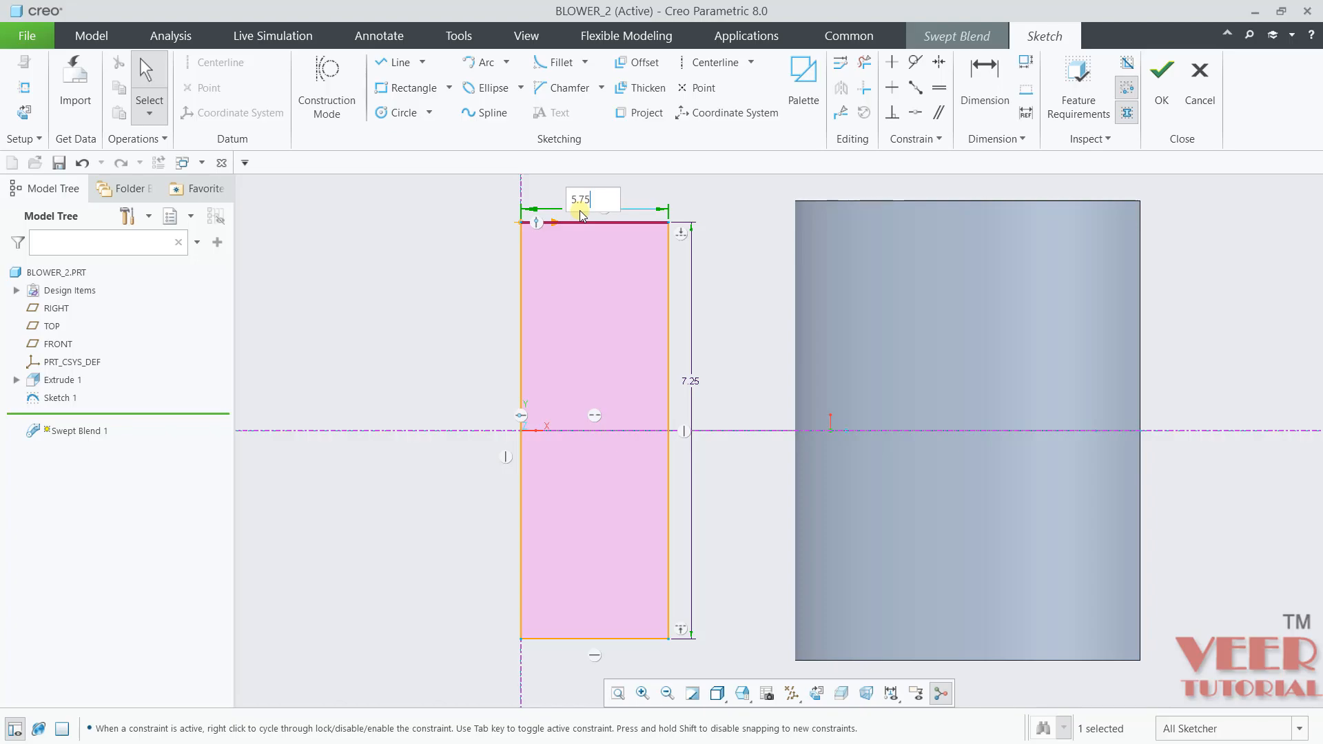
{"action": "key", "text": "Return"}
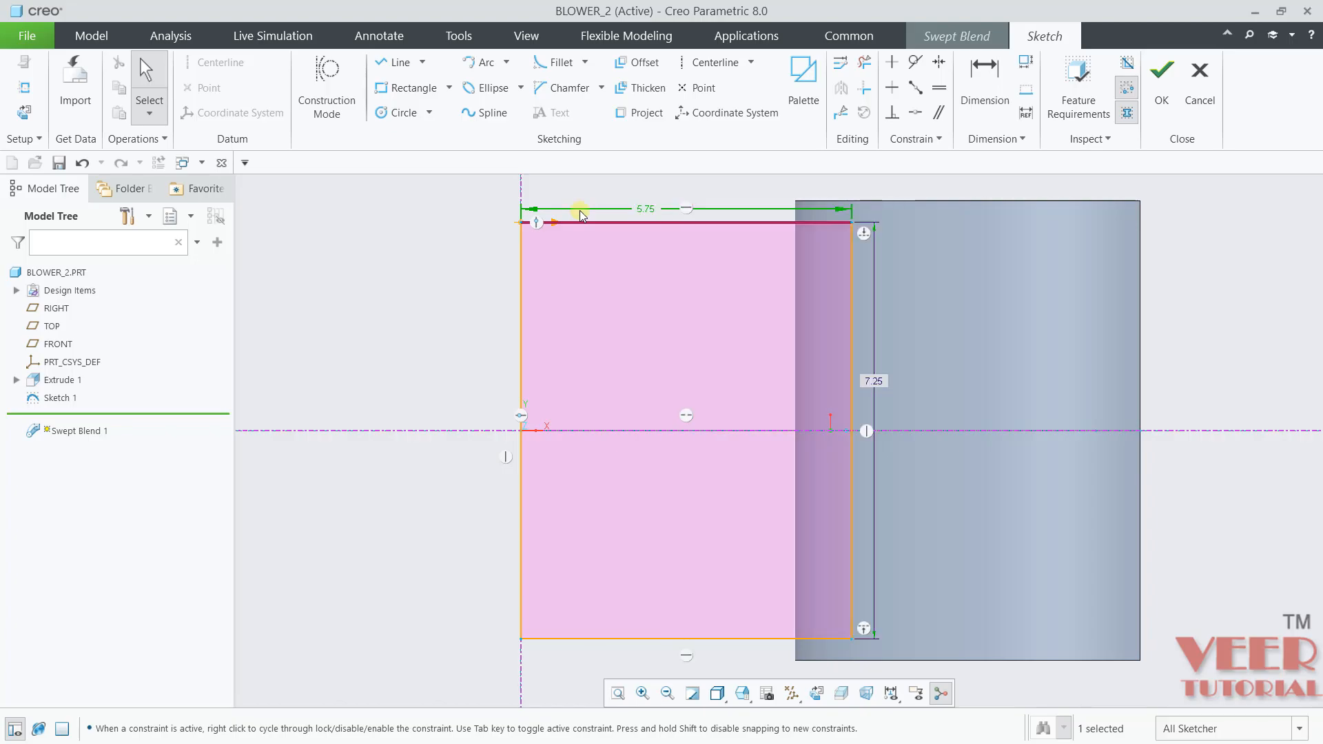
Step: Check the duct opening's dimensions in the blower PDF drawing and finish the Section 1 sketch
{"action": "key", "text": "alt+Tab"}
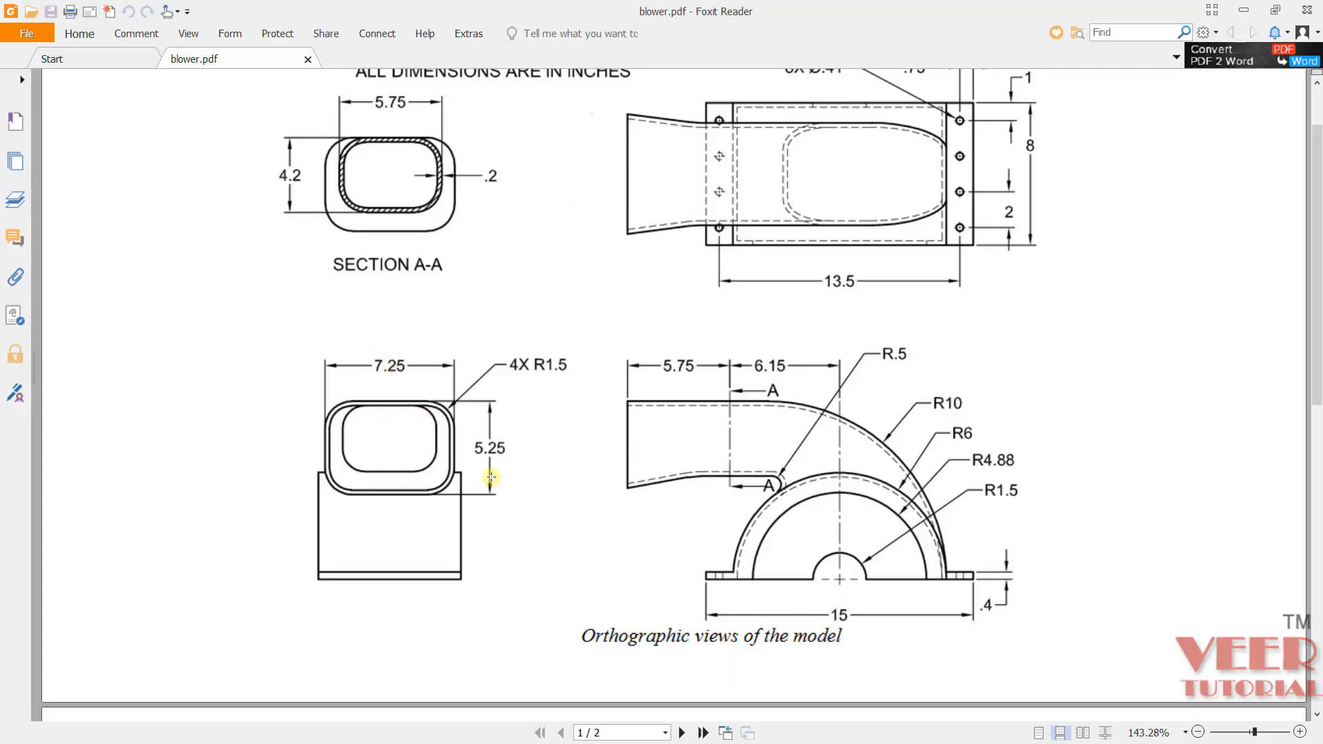
{"action": "key", "text": "alt+Tab"}
{"action": "left_click", "coordinate": [1163, 81]}
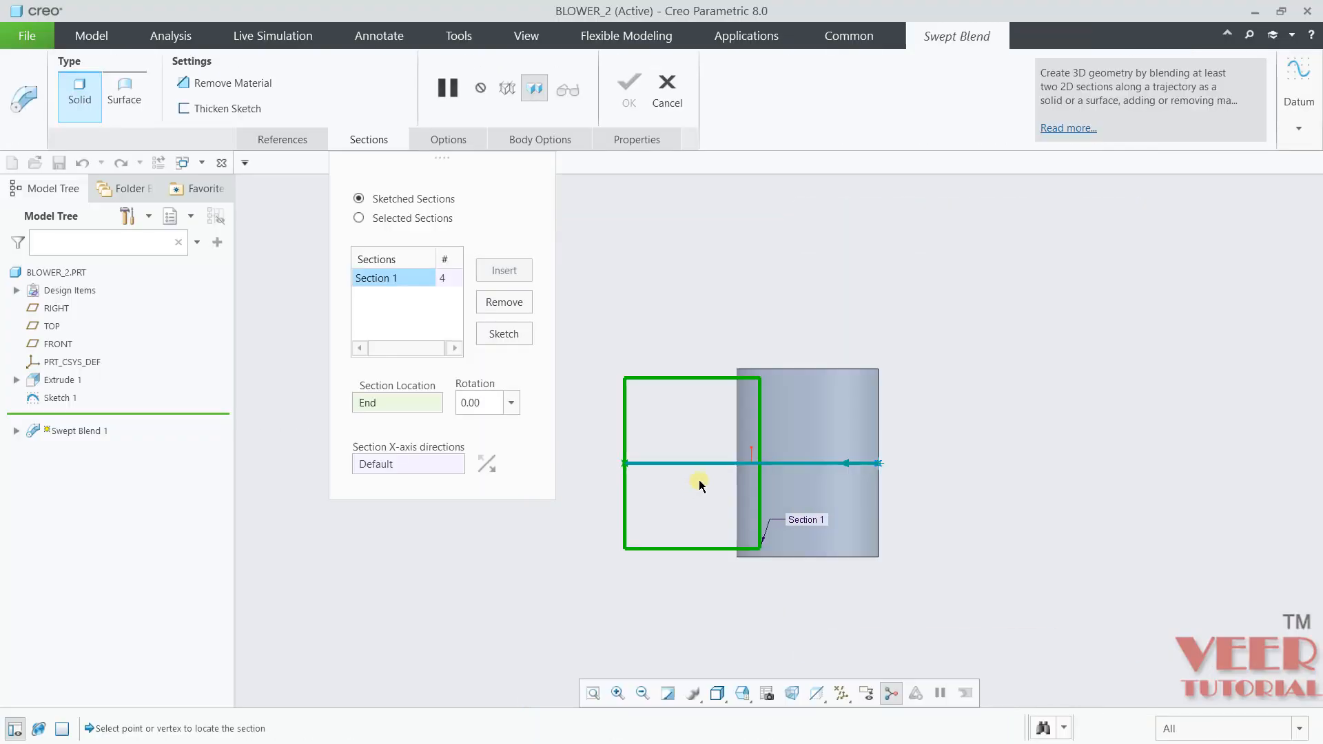
Step: Insert Section 2, locate it where the trajectory's straight run meets the arc, and open its sketch
{"action": "mouse_move", "coordinate": [699, 485]}
{"action": "middle_mouse_down"}
{"action": "mouse_move", "coordinate": [990, 413]}
{"action": "mouse_move", "coordinate": [1012, 307]}
{"action": "mouse_move", "coordinate": [930, 254]}
{"action": "mouse_move", "coordinate": [883, 269]}
{"action": "middle_mouse_up"}
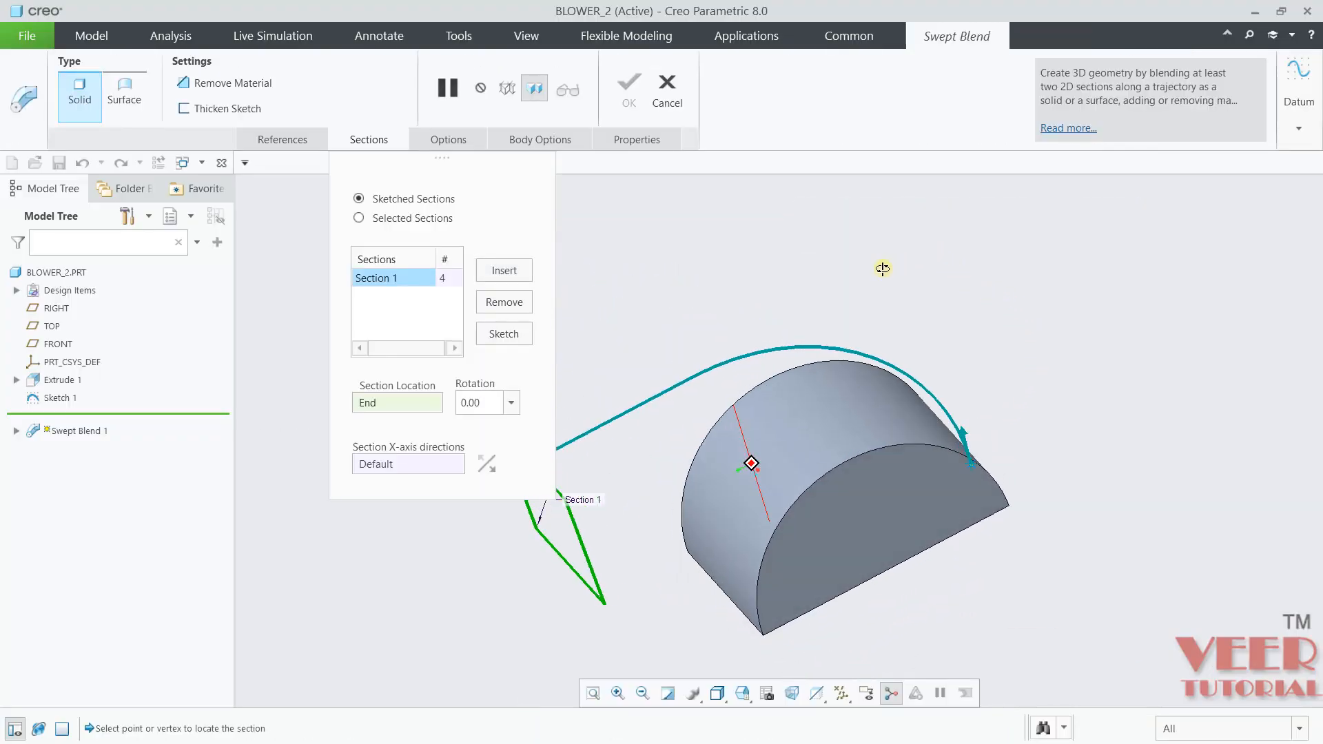
{"action": "scroll", "coordinate": [811, 622], "scroll_direction": "up", "scroll_amount": 2}
{"action": "scroll", "coordinate": [659, 490], "scroll_direction": "down", "scroll_amount": 1}
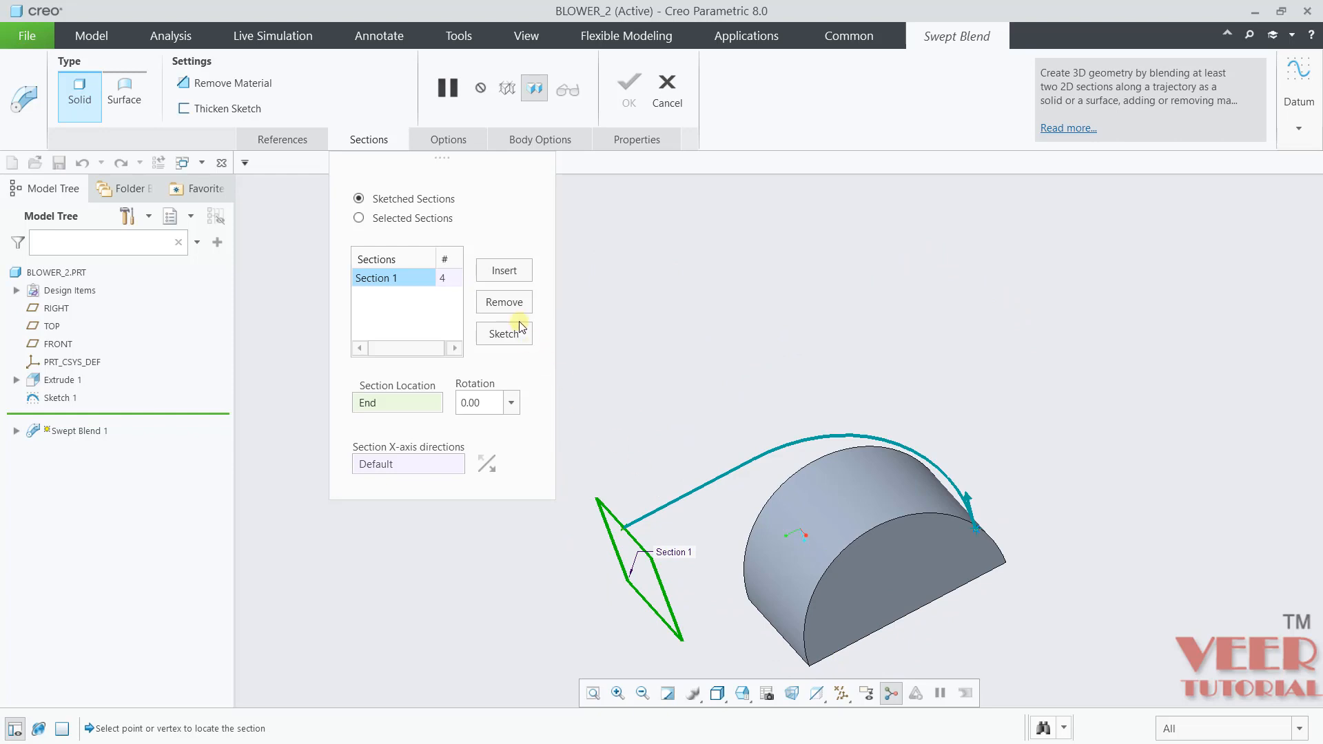
{"action": "left_click", "coordinate": [504, 272]}
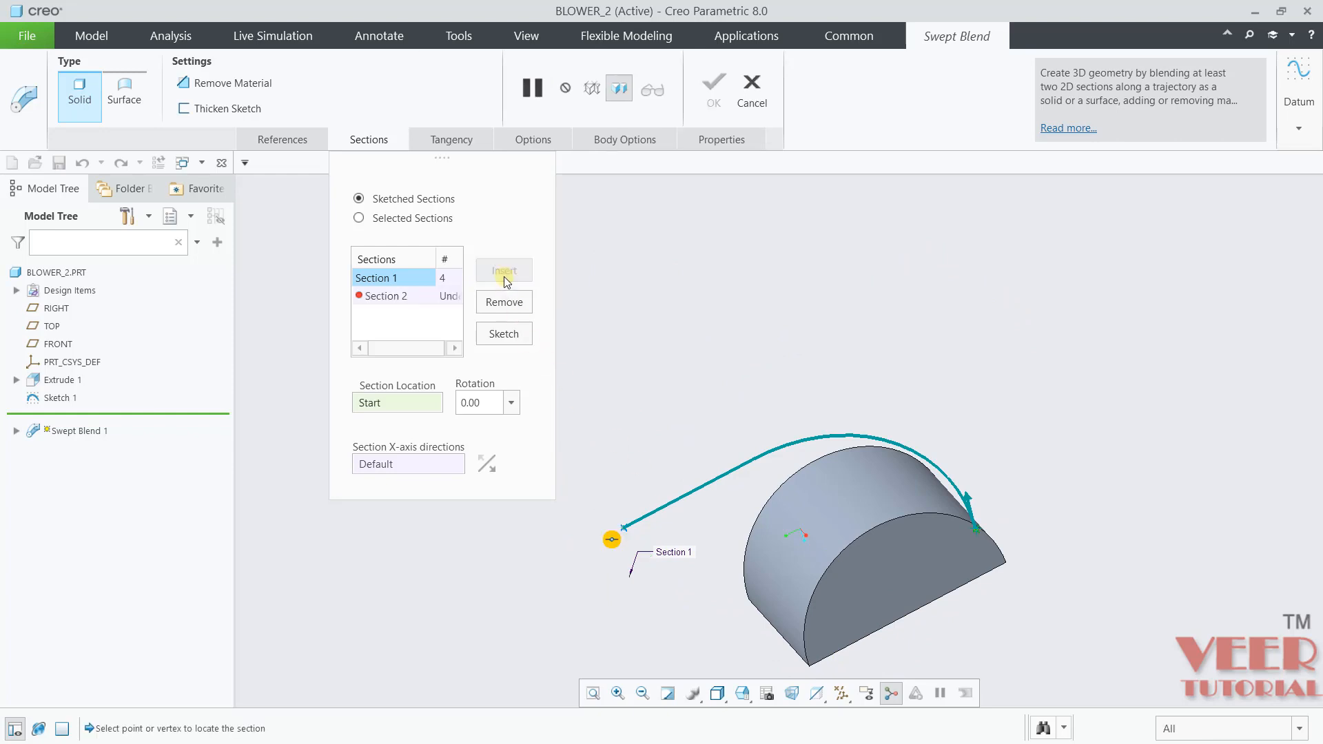
{"action": "left_click", "coordinate": [398, 297]}
{"action": "left_click", "coordinate": [390, 401]}
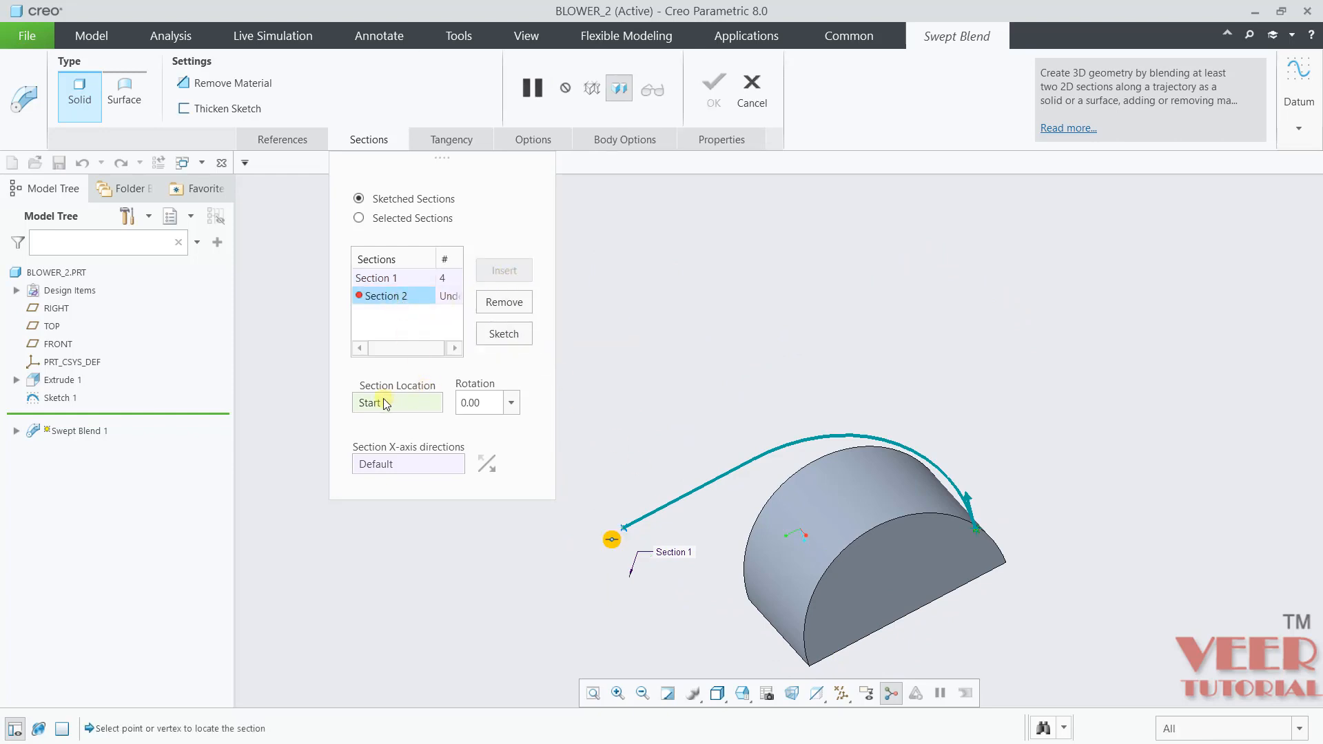
{"action": "scroll", "coordinate": [723, 438], "scroll_direction": "down", "scroll_amount": 3}
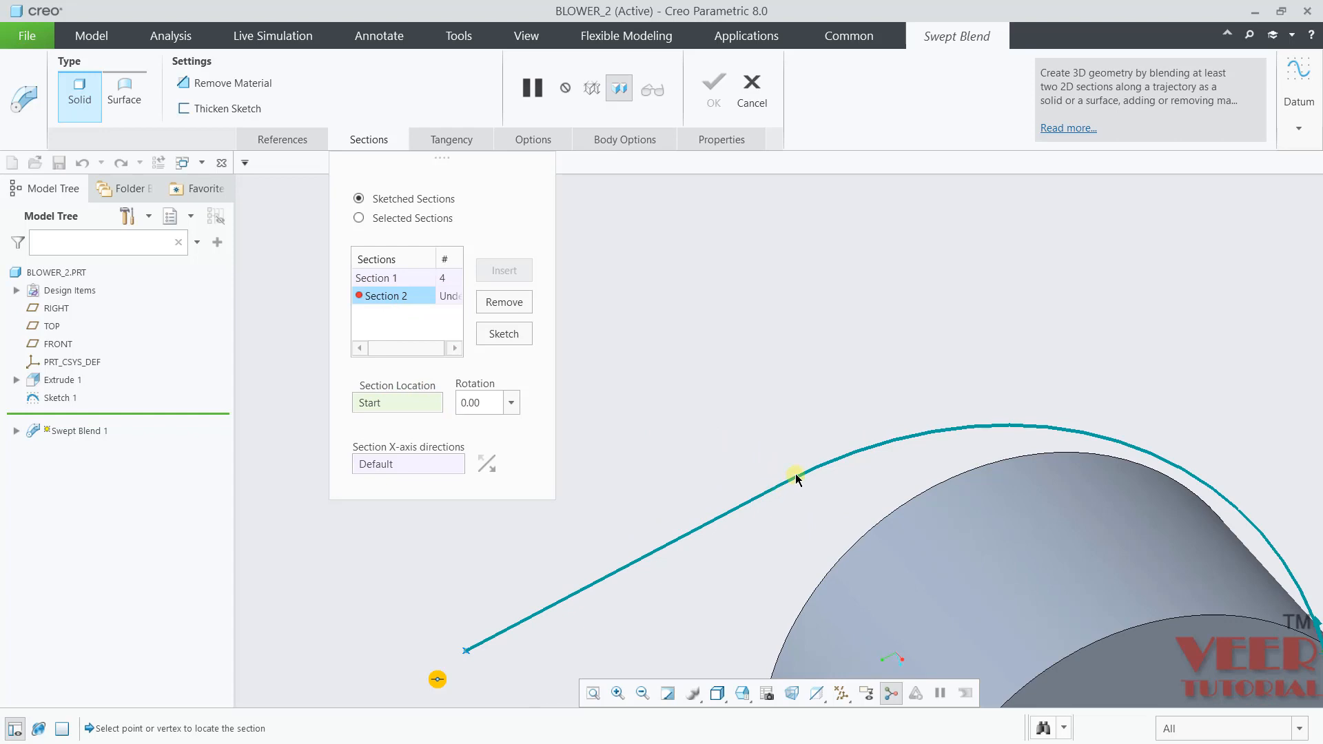
{"action": "left_click", "coordinate": [784, 483]}
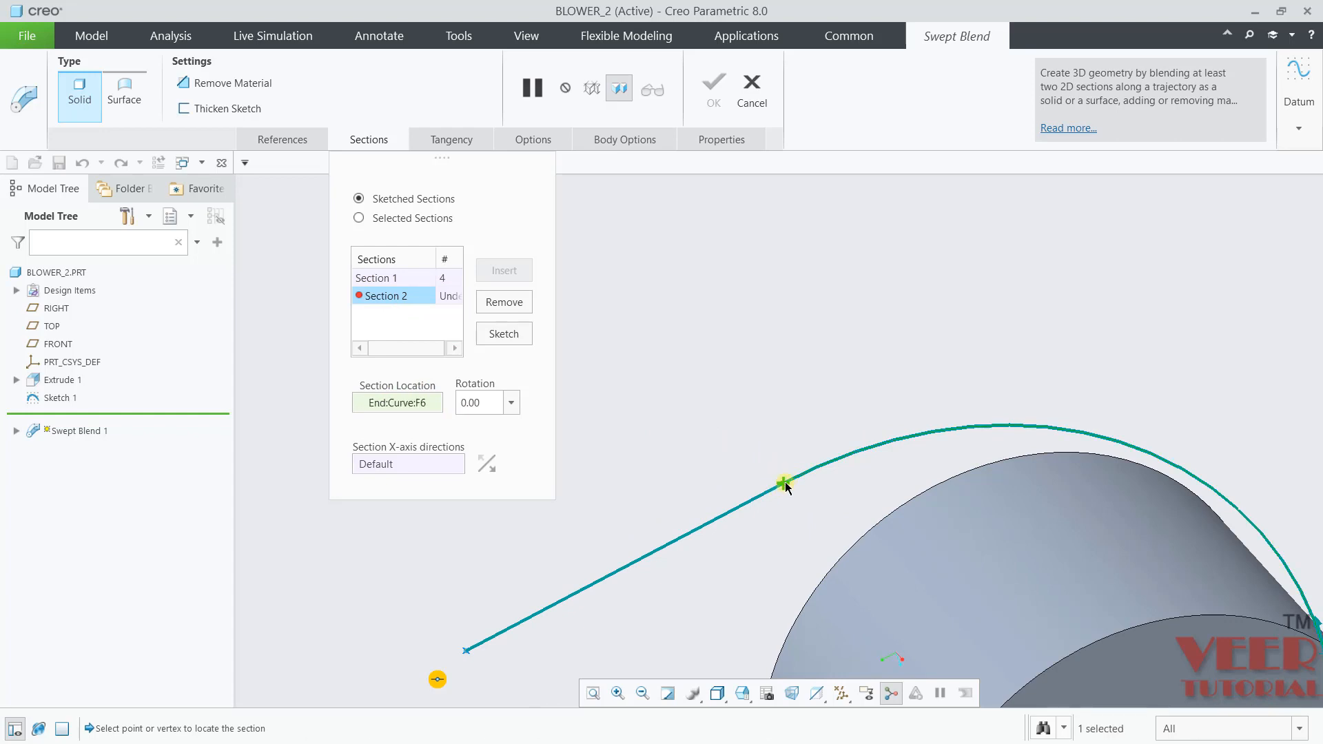
{"action": "left_click", "coordinate": [504, 334]}
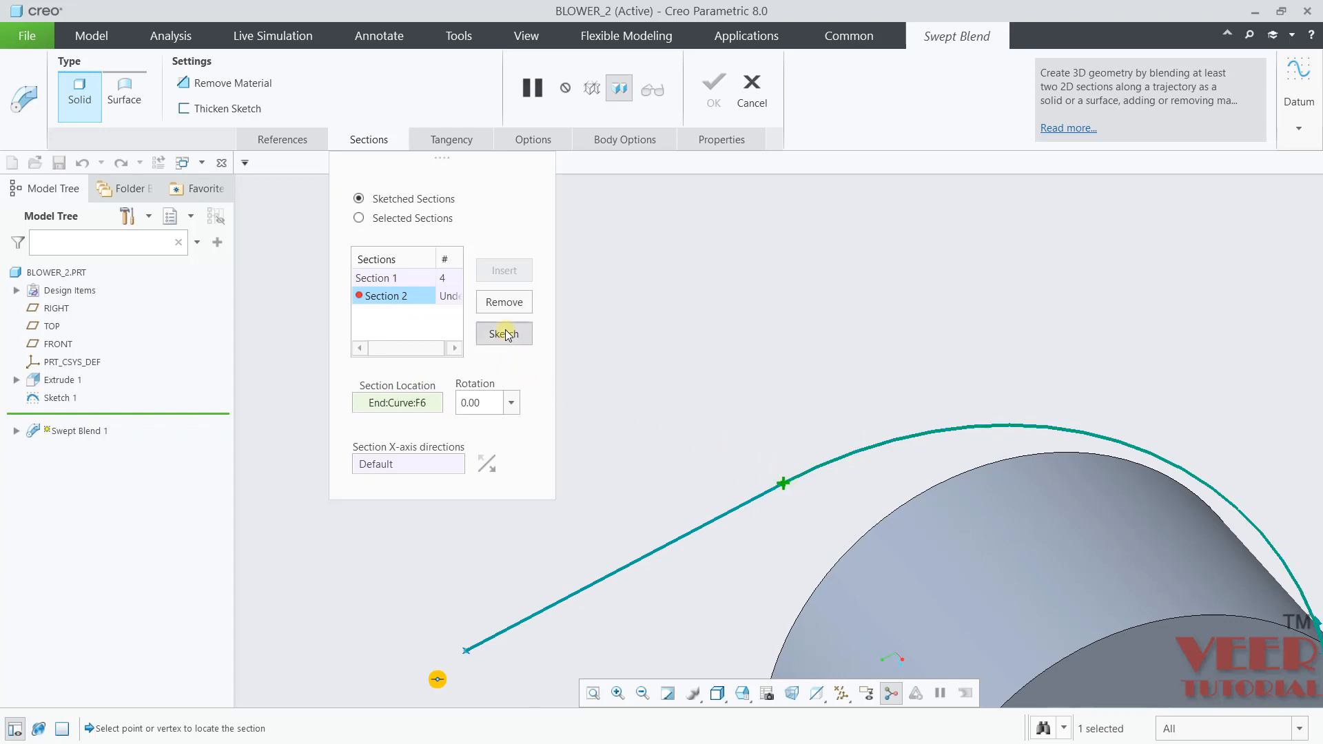
Step: Add a horizontal centerline through the origin of the Section 2 sketch
{"action": "scroll", "coordinate": [630, 478], "scroll_direction": "up", "scroll_amount": 4}
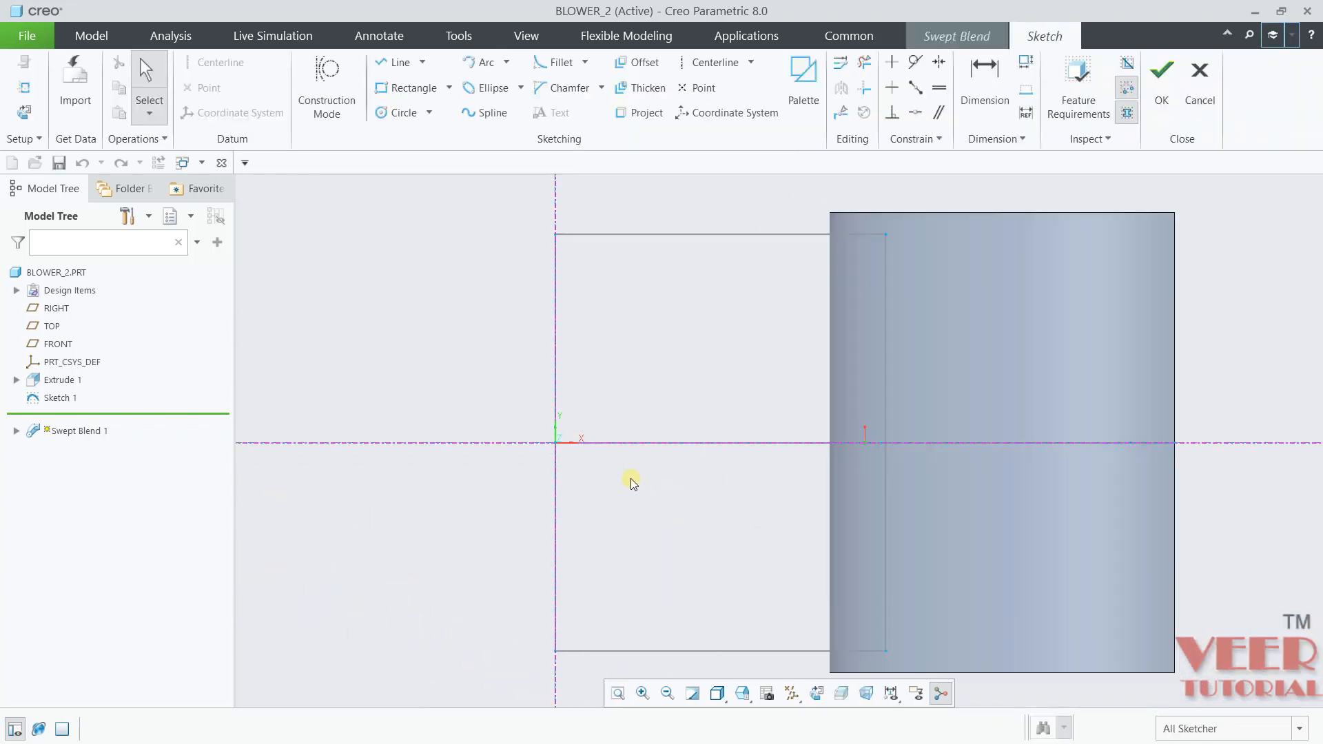
{"action": "scroll", "coordinate": [631, 478], "scroll_direction": "down", "scroll_amount": 2}
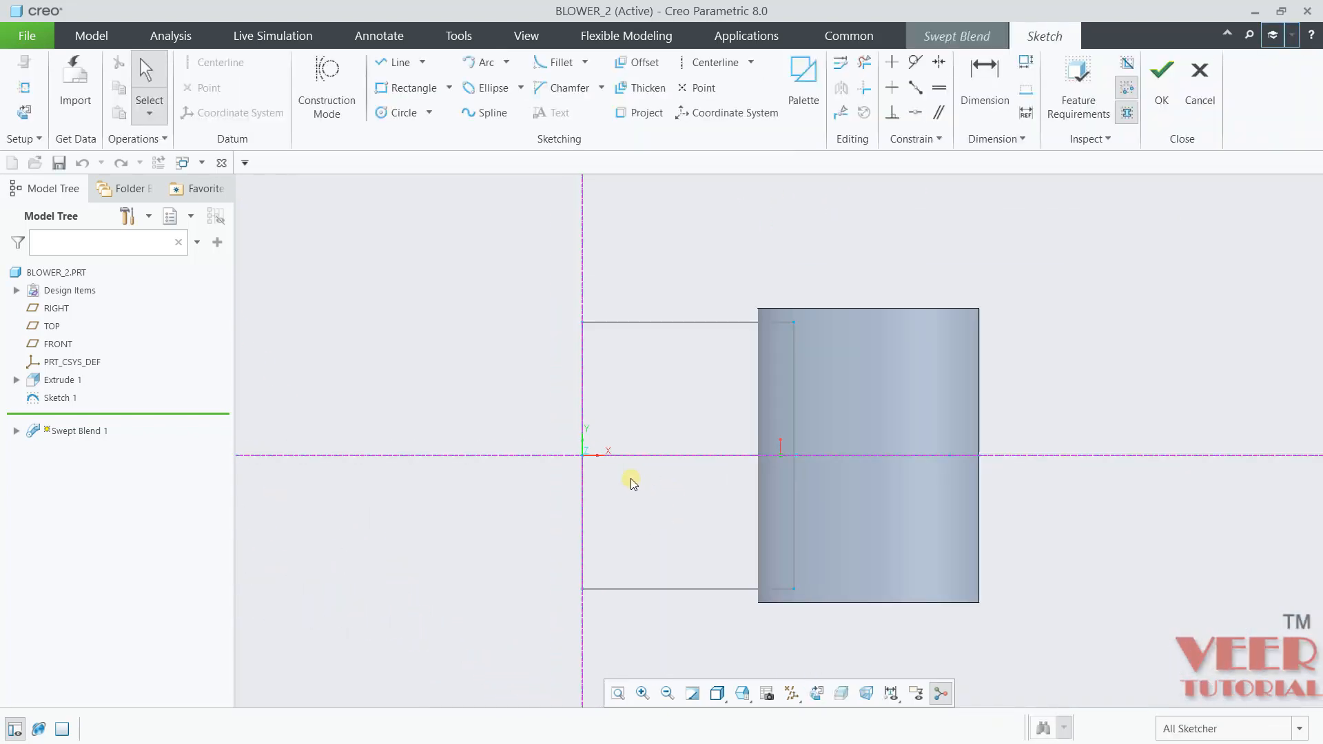
{"action": "left_click", "coordinate": [449, 88]}
{"action": "left_click", "coordinate": [452, 246]}
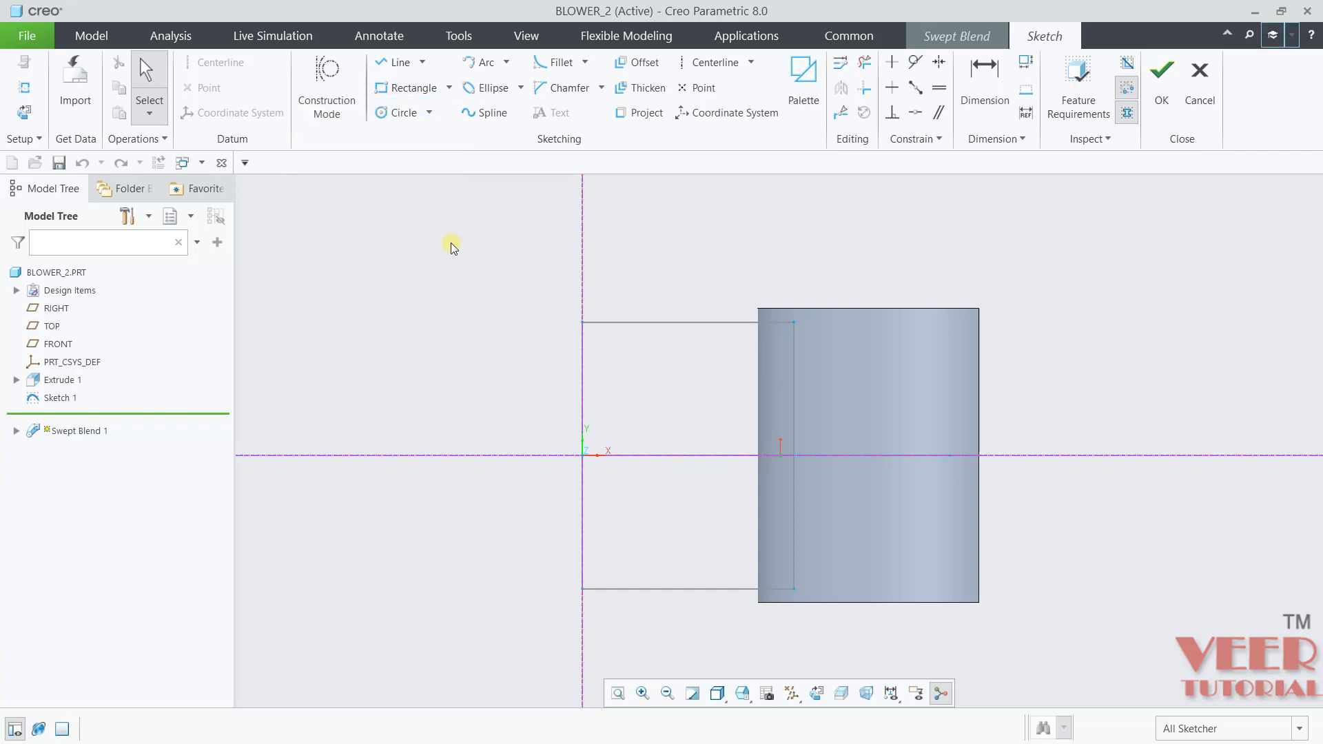
{"action": "left_click", "coordinate": [722, 66]}
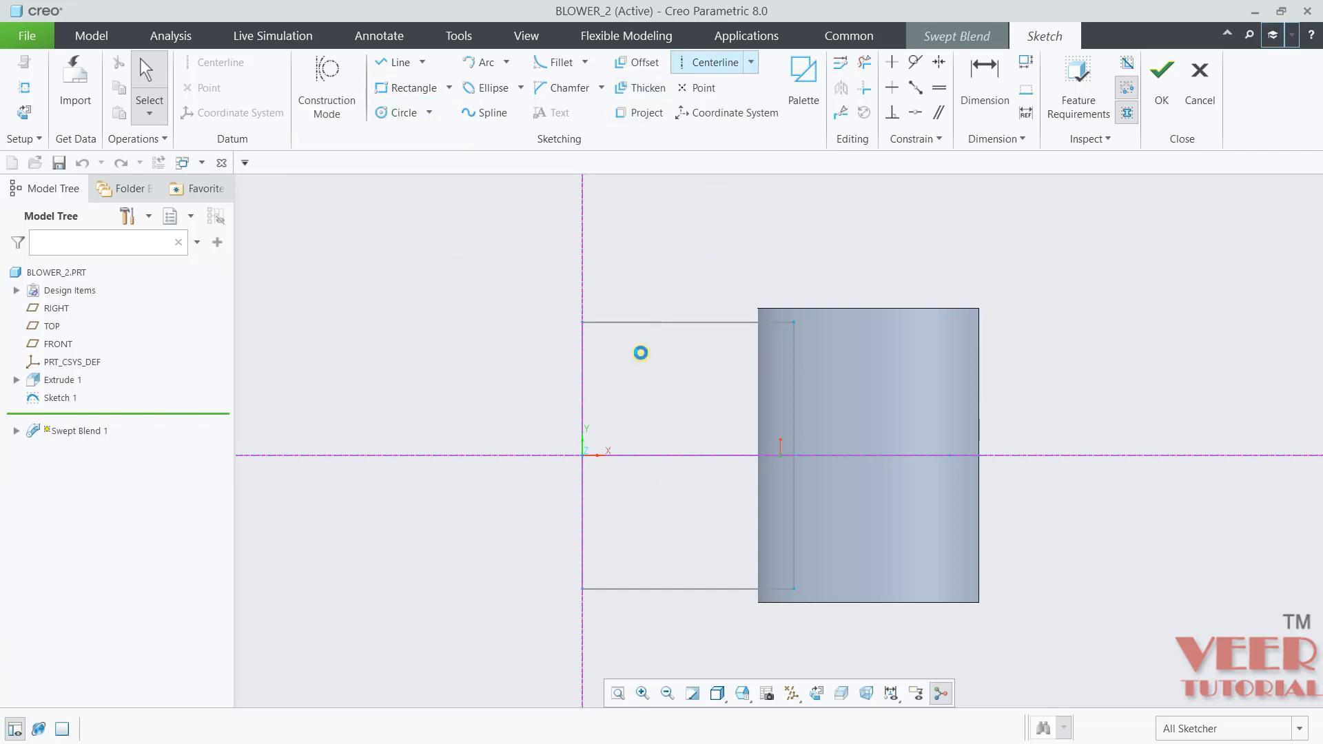
{"action": "left_click", "coordinate": [625, 458]}
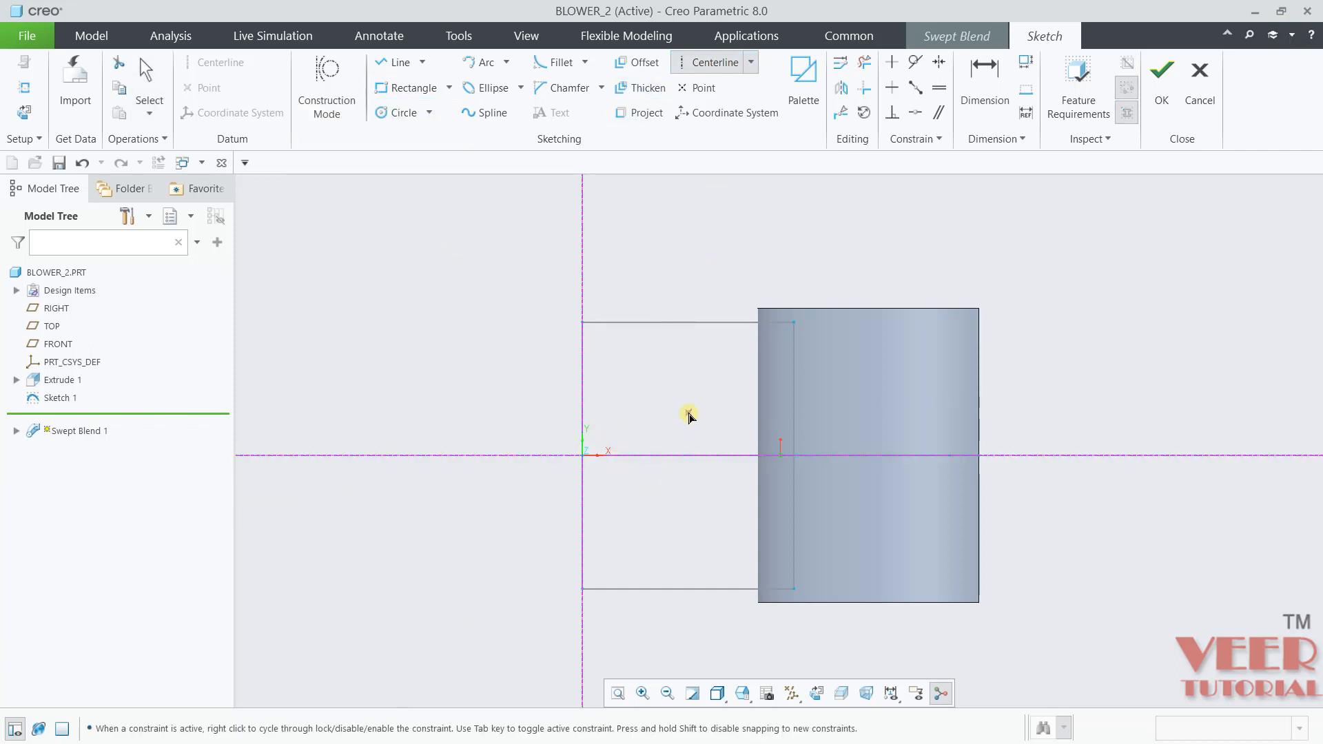
{"action": "middle_click", "coordinate": [687, 413]}
Step: Draw a rectangle about 3.16 wide and 5.13 high, symmetric about the centerline, with one side on the vertical reference
{"action": "left_click", "coordinate": [406, 88]}
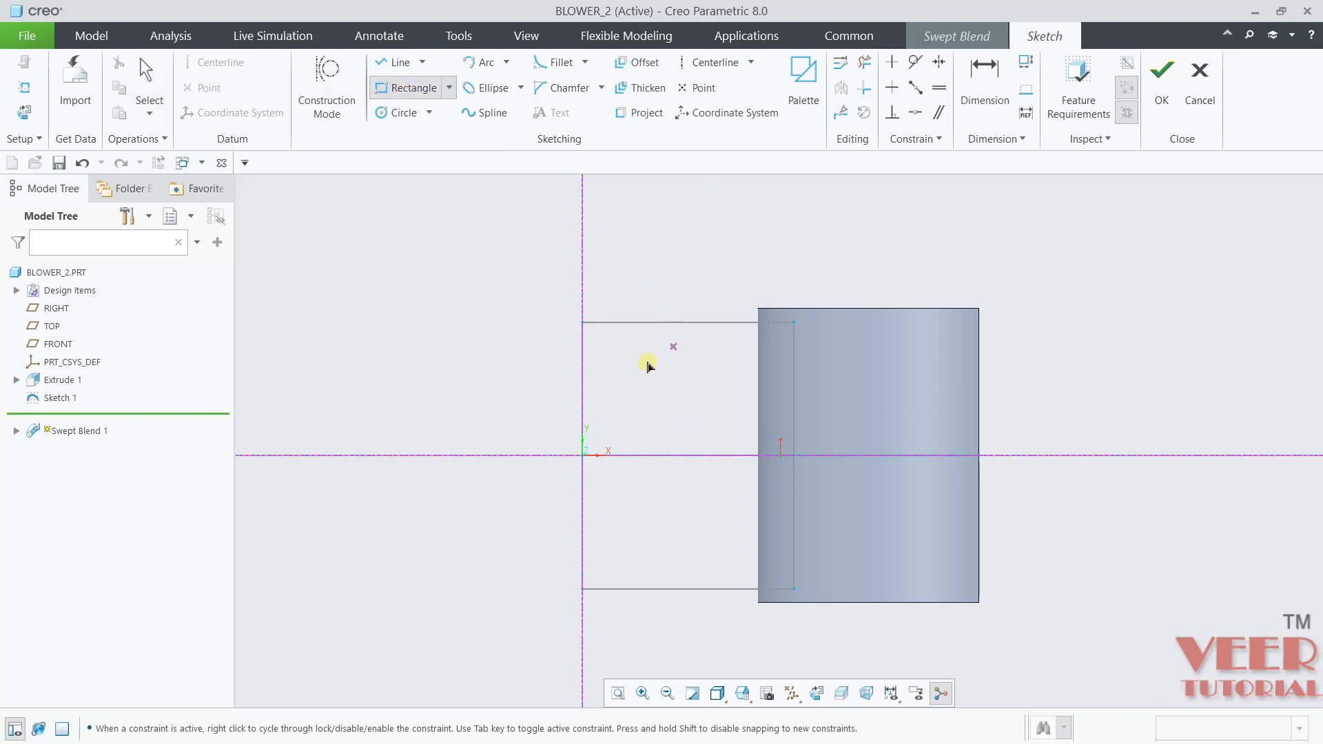
{"action": "left_click", "coordinate": [582, 361]}
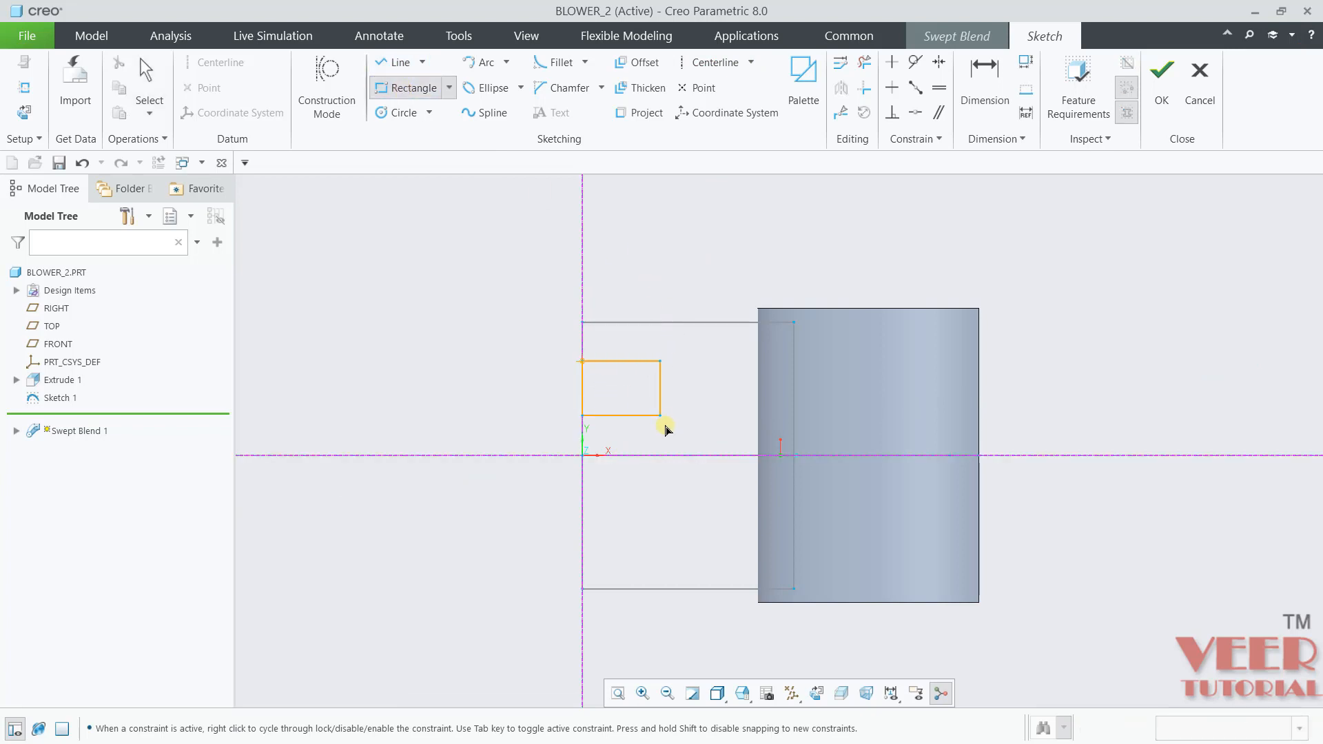
{"action": "left_click", "coordinate": [699, 550]}
{"action": "middle_click", "coordinate": [730, 378]}
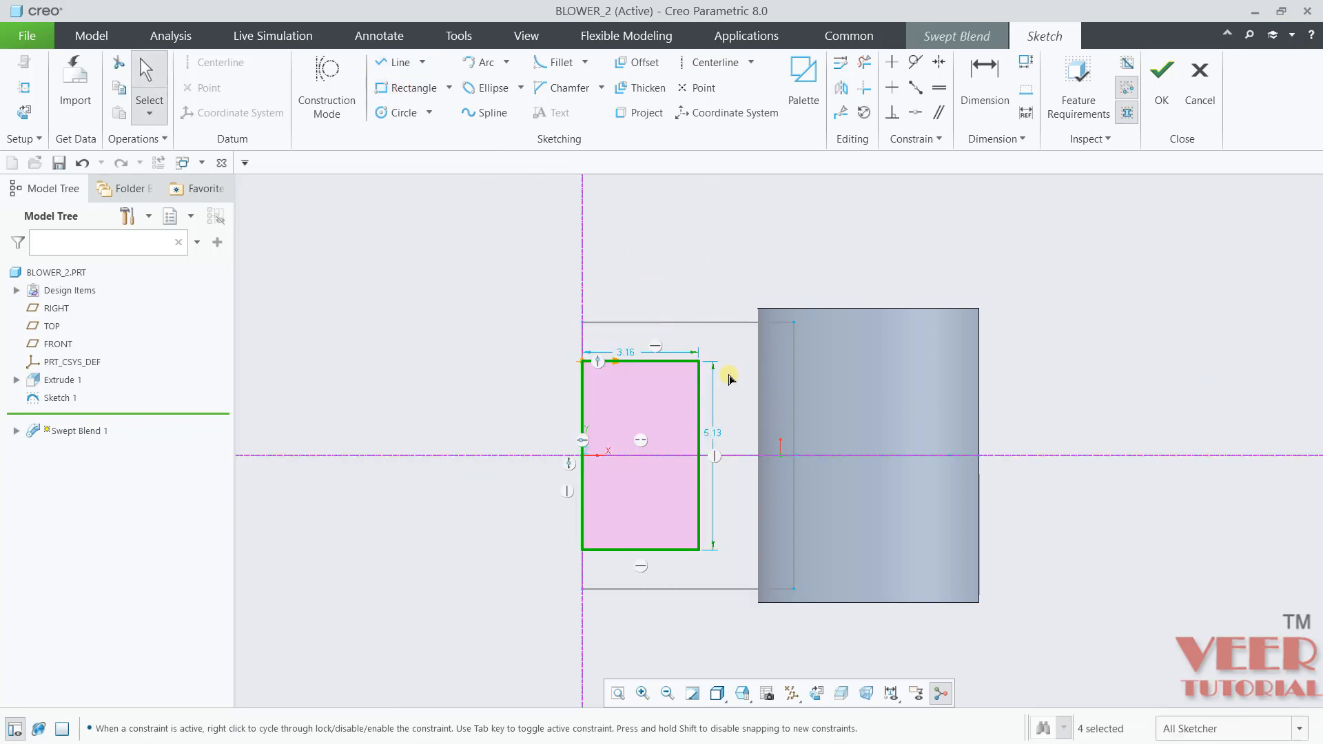
Step: Set the Section 2 rectangle's height to 5.75 and width to 4.2, and finish the sketch
{"action": "key", "text": "alt+Tab"}
{"action": "scroll", "coordinate": [499, 332], "scroll_direction": "up", "scroll_amount": 2}
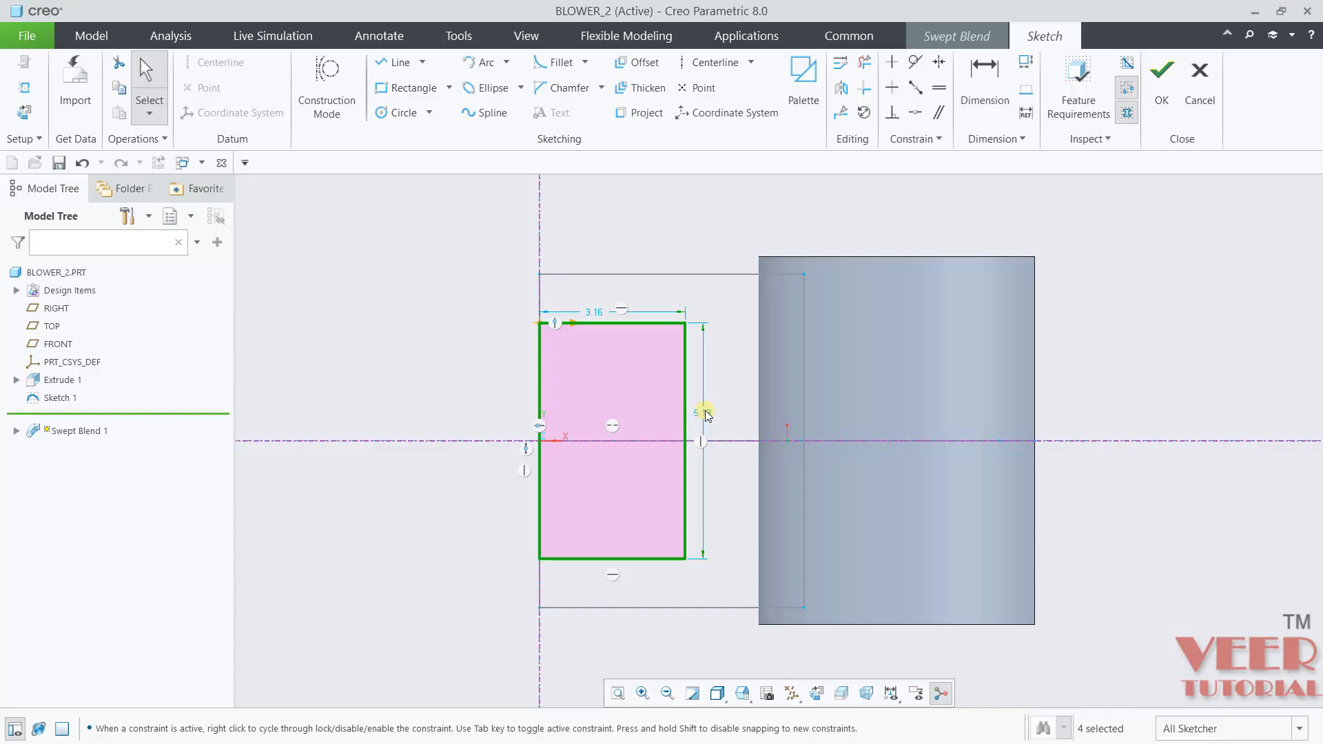
{"action": "double_click", "coordinate": [704, 410]}
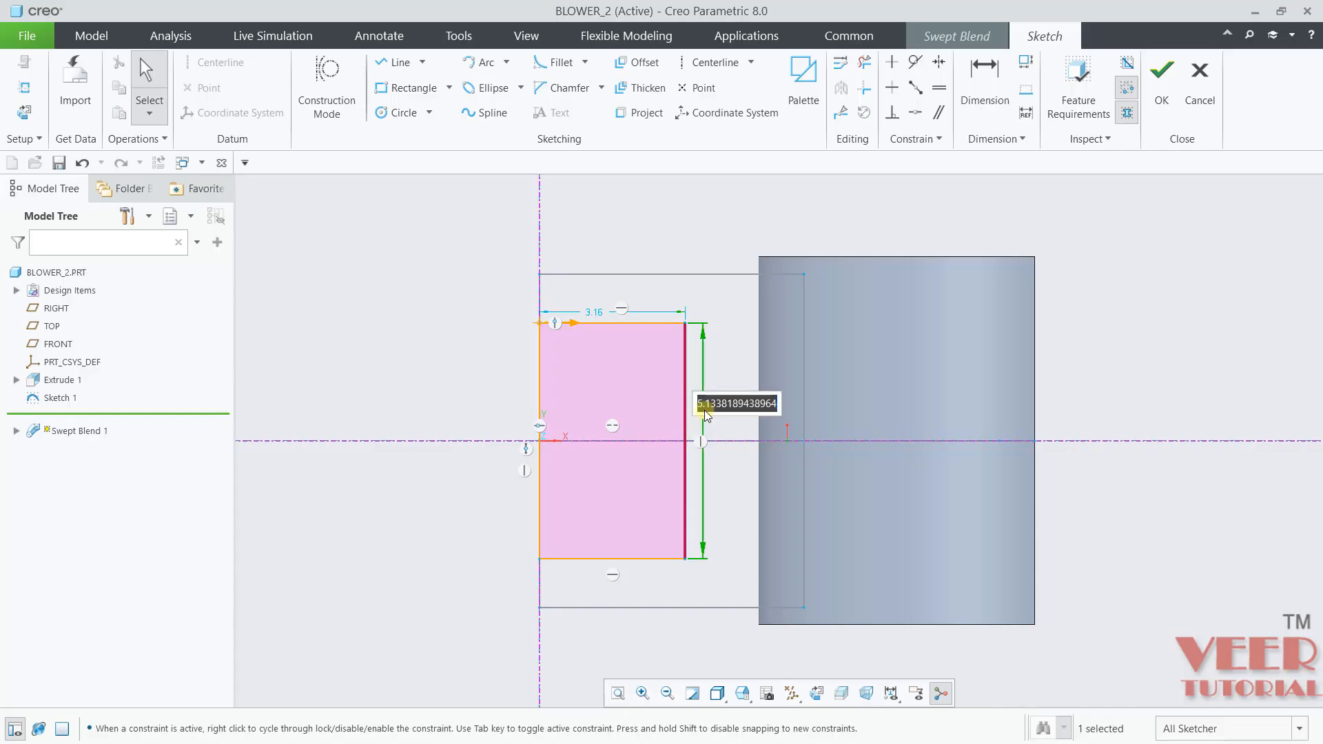
{"action": "type", "text": "4"}
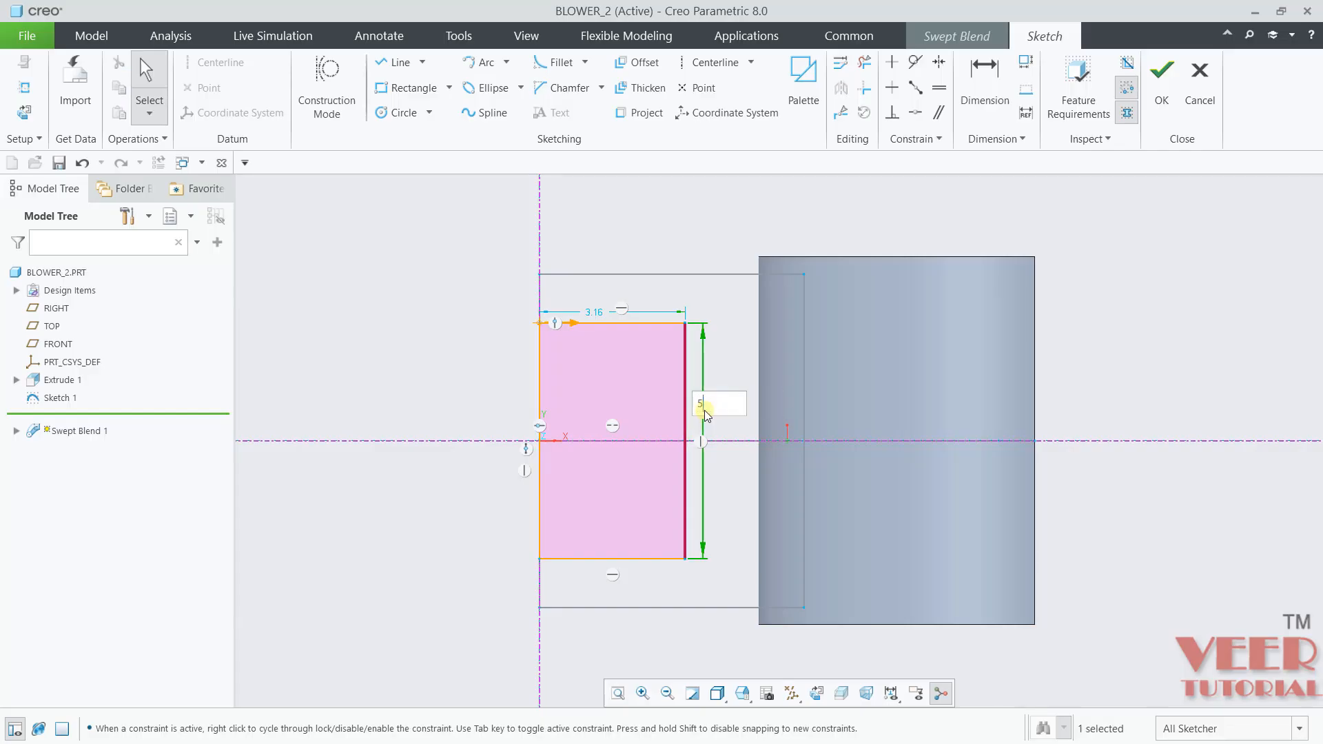
{"action": "type", "text": ".75"}
{"action": "key", "text": "Return"}
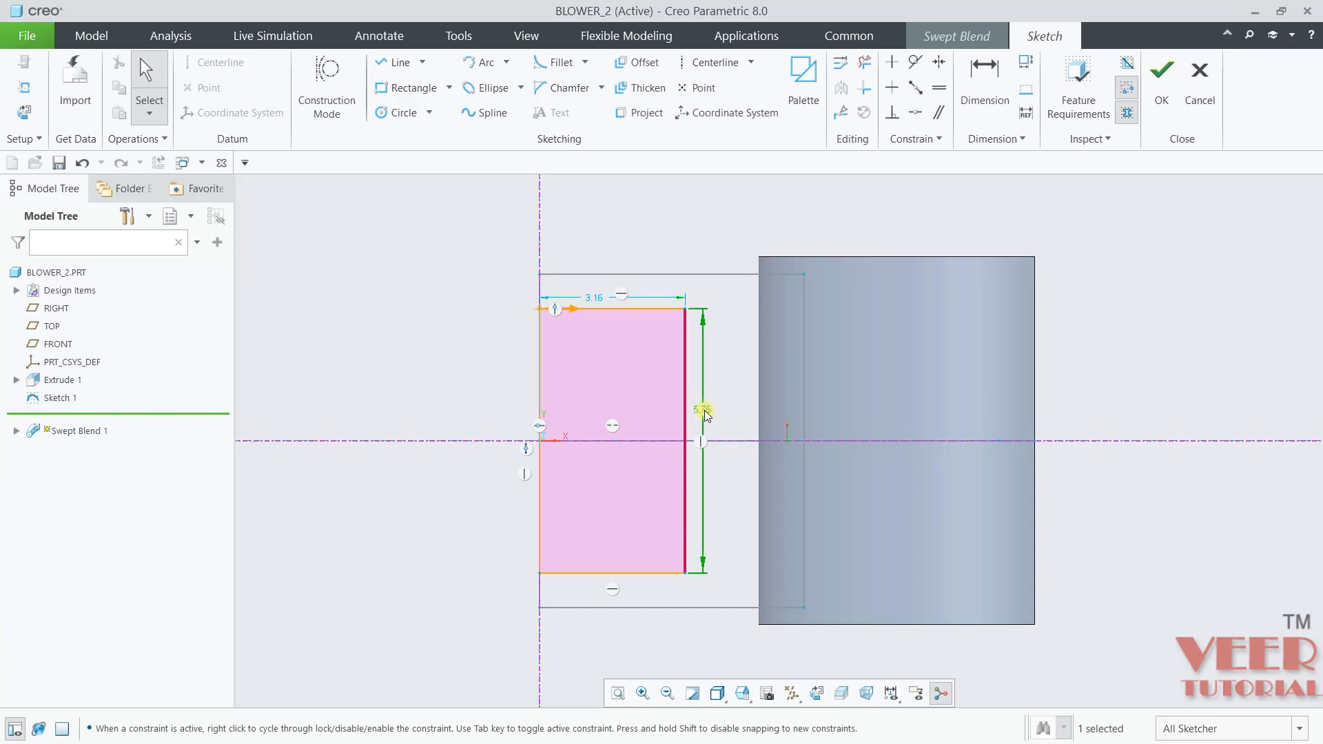
{"action": "double_click", "coordinate": [598, 297]}
{"action": "type", "text": "4"}
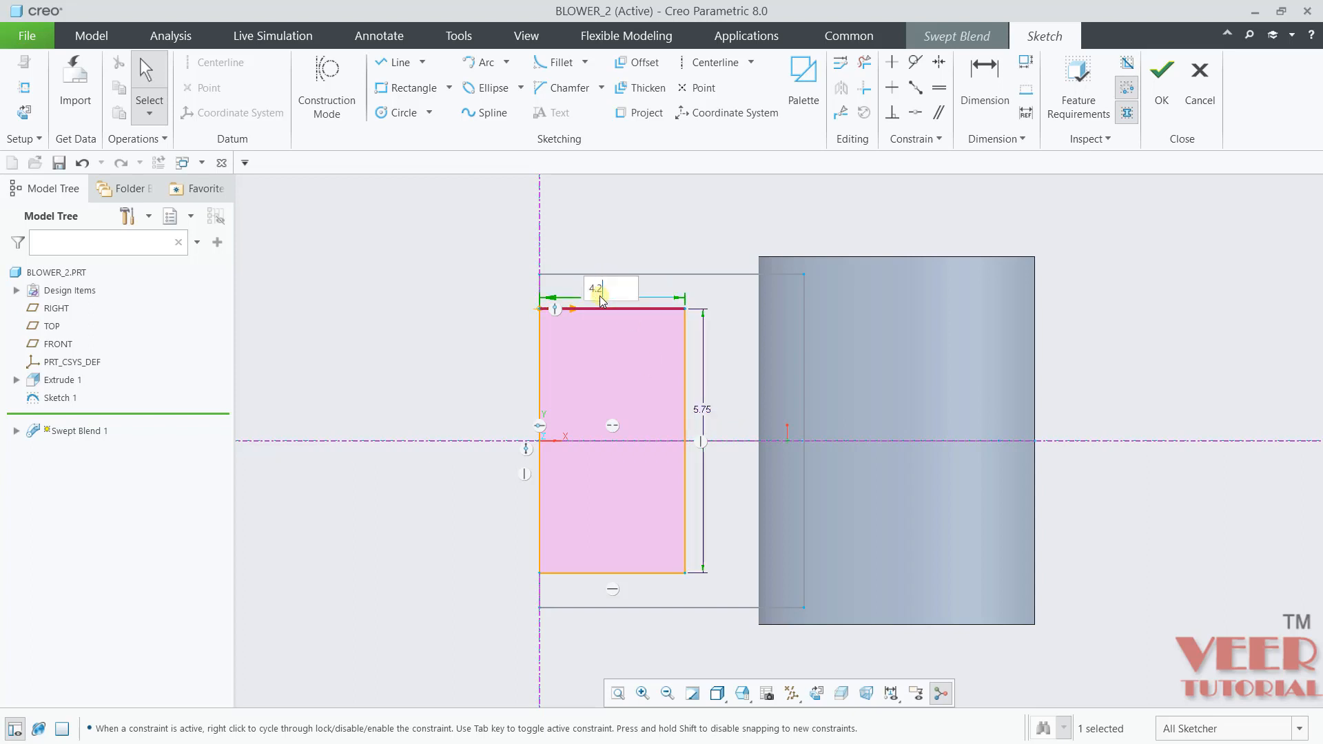
{"action": "type", "text": ".2"}
{"action": "key", "text": "Return"}
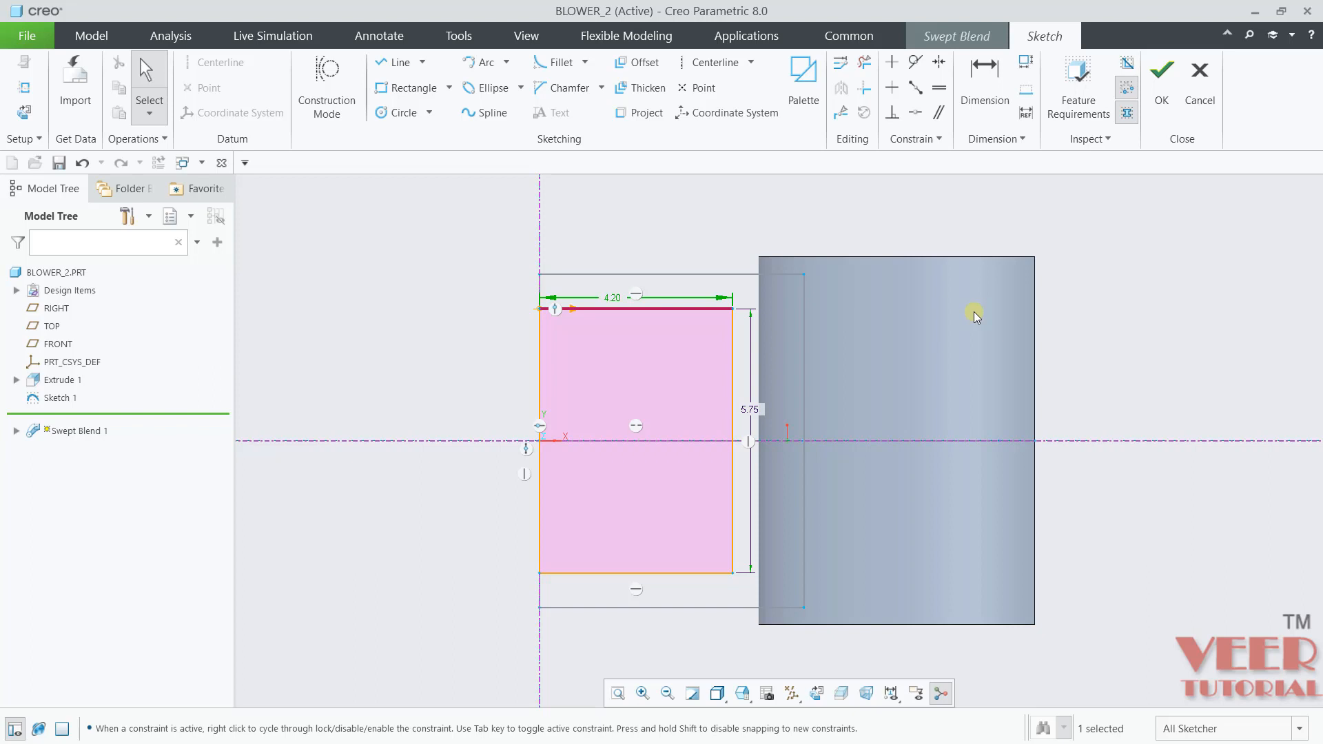
{"action": "left_click", "coordinate": [1160, 81]}
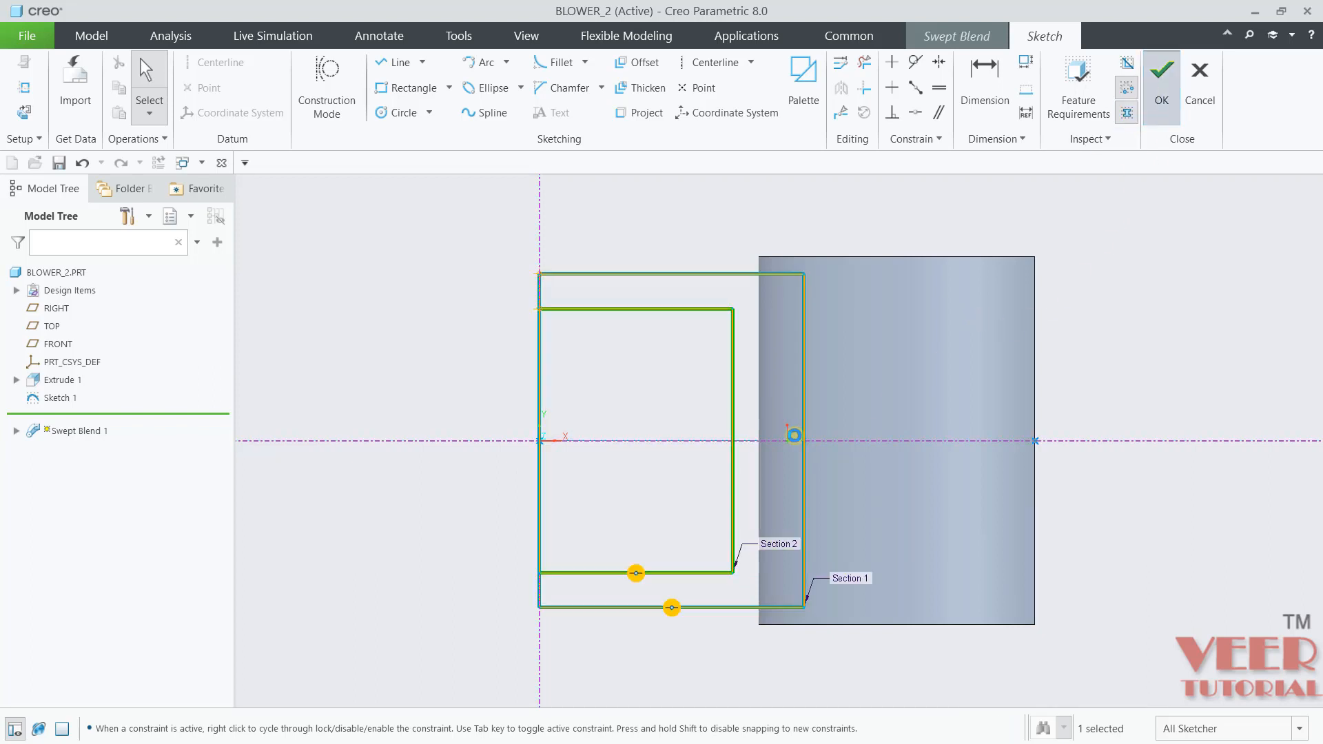
Step: Insert Section 3, locate it at the arc end of the trajectory, and open its sketch
{"action": "middle_click_drag", "start_coordinate": [972, 313], "coordinate": [551, 372]}
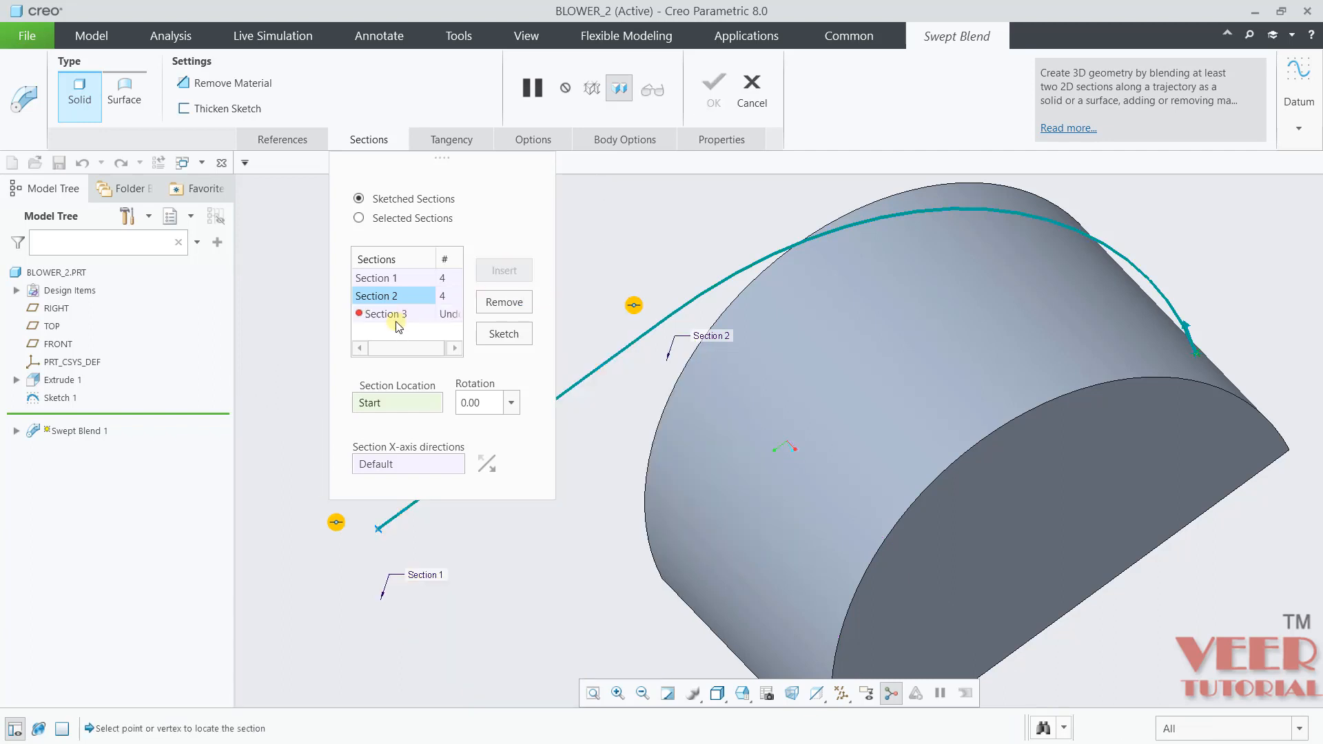
{"action": "left_click", "coordinate": [396, 314]}
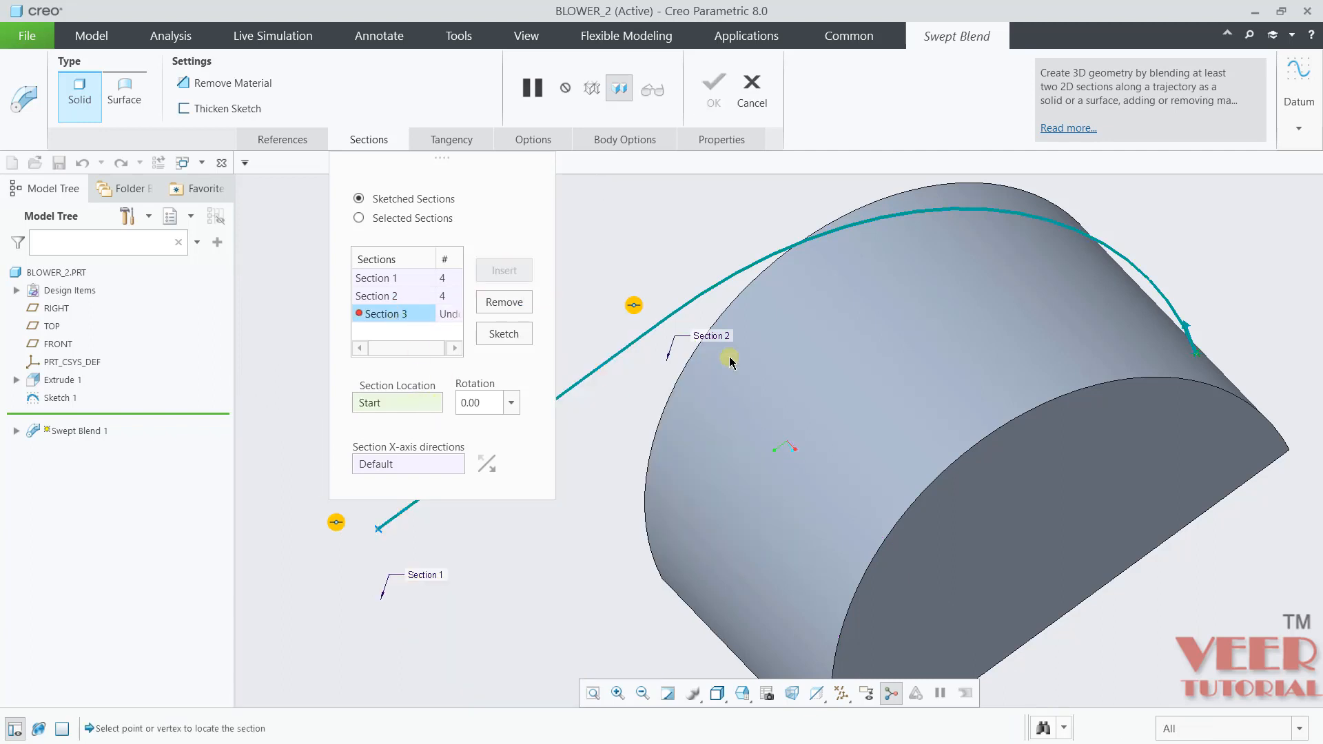
{"action": "scroll", "coordinate": [1192, 346], "scroll_direction": "down", "scroll_amount": 3}
{"action": "left_click", "coordinate": [1193, 338]}
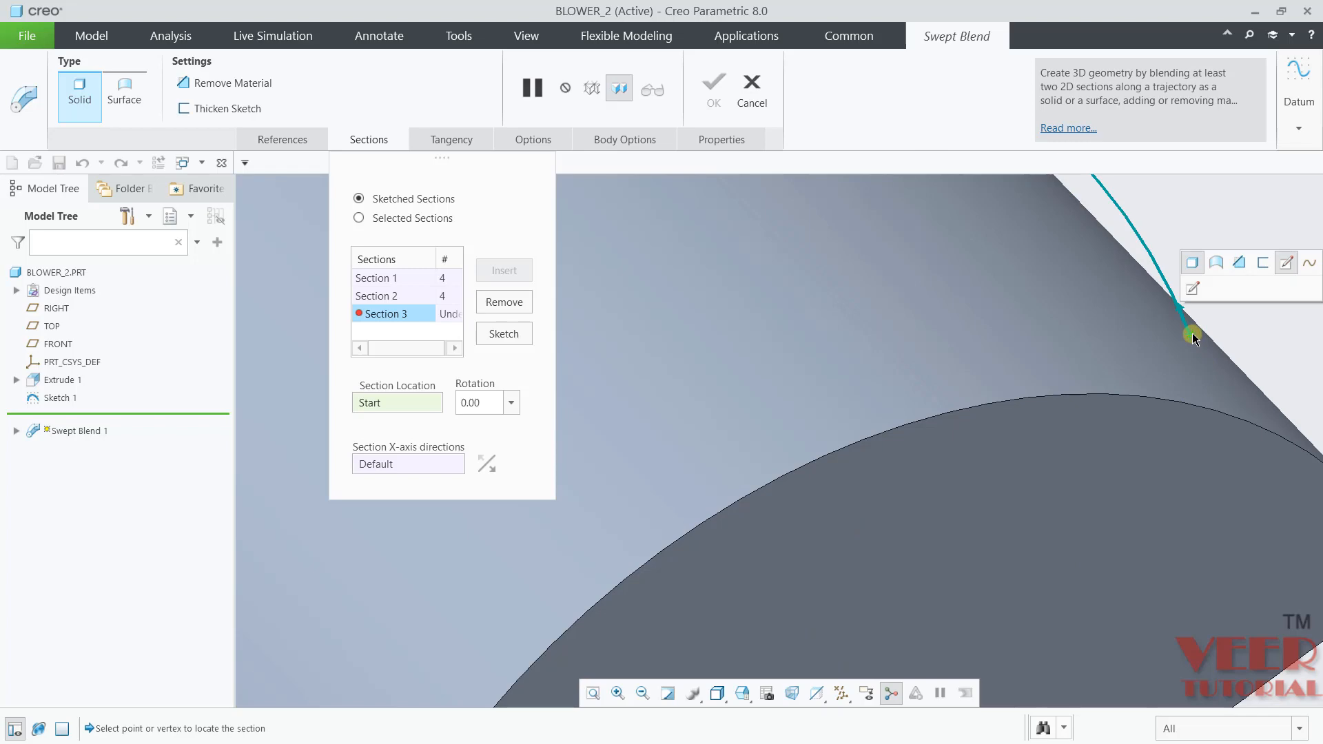
{"action": "left_click", "coordinate": [503, 334]}
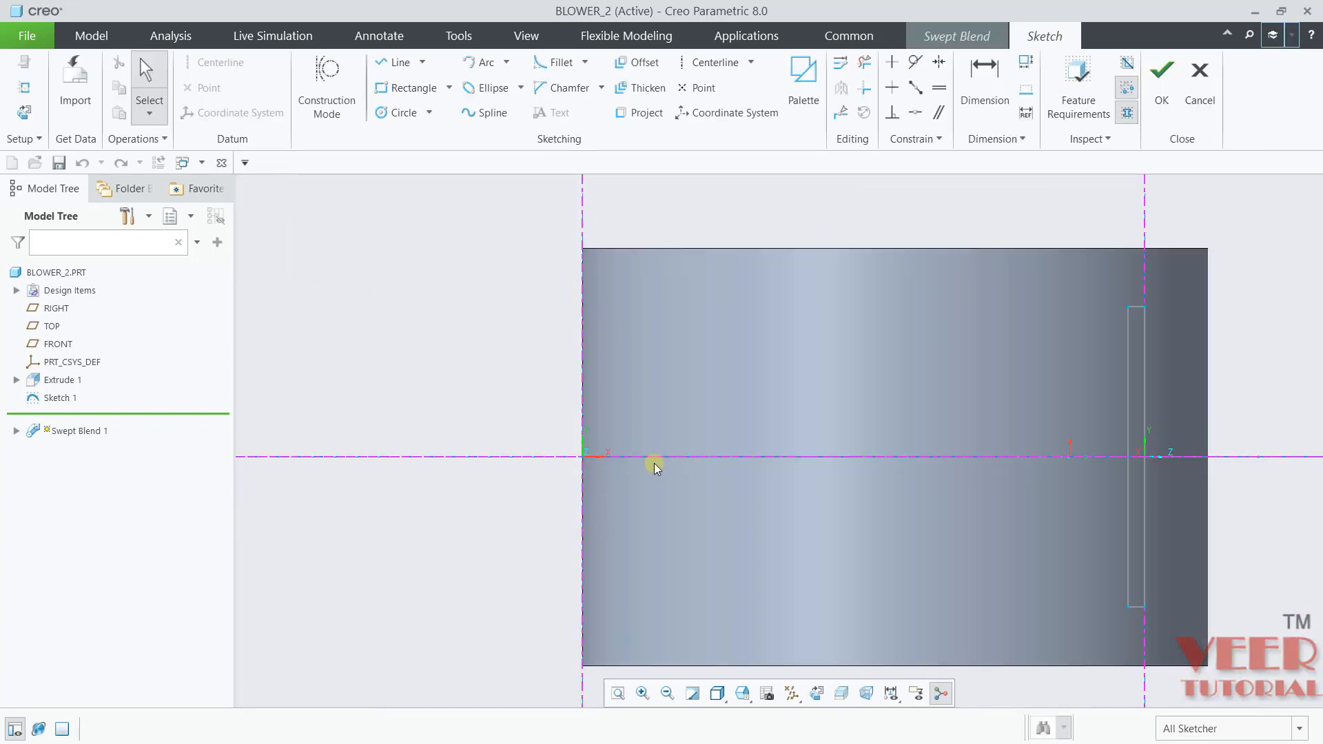
Step: Orient the view parallel to the Section 3 sketch plane and add a horizontal centerline through the origin
{"action": "mouse_move", "coordinate": [659, 413]}
{"action": "middle_mouse_down"}
{"action": "mouse_move", "coordinate": [730, 511]}
{"action": "mouse_move", "coordinate": [711, 457]}
{"action": "mouse_move", "coordinate": [533, 343]}
{"action": "middle_mouse_up"}
{"action": "scroll", "coordinate": [522, 389], "scroll_direction": "up", "scroll_amount": 5}
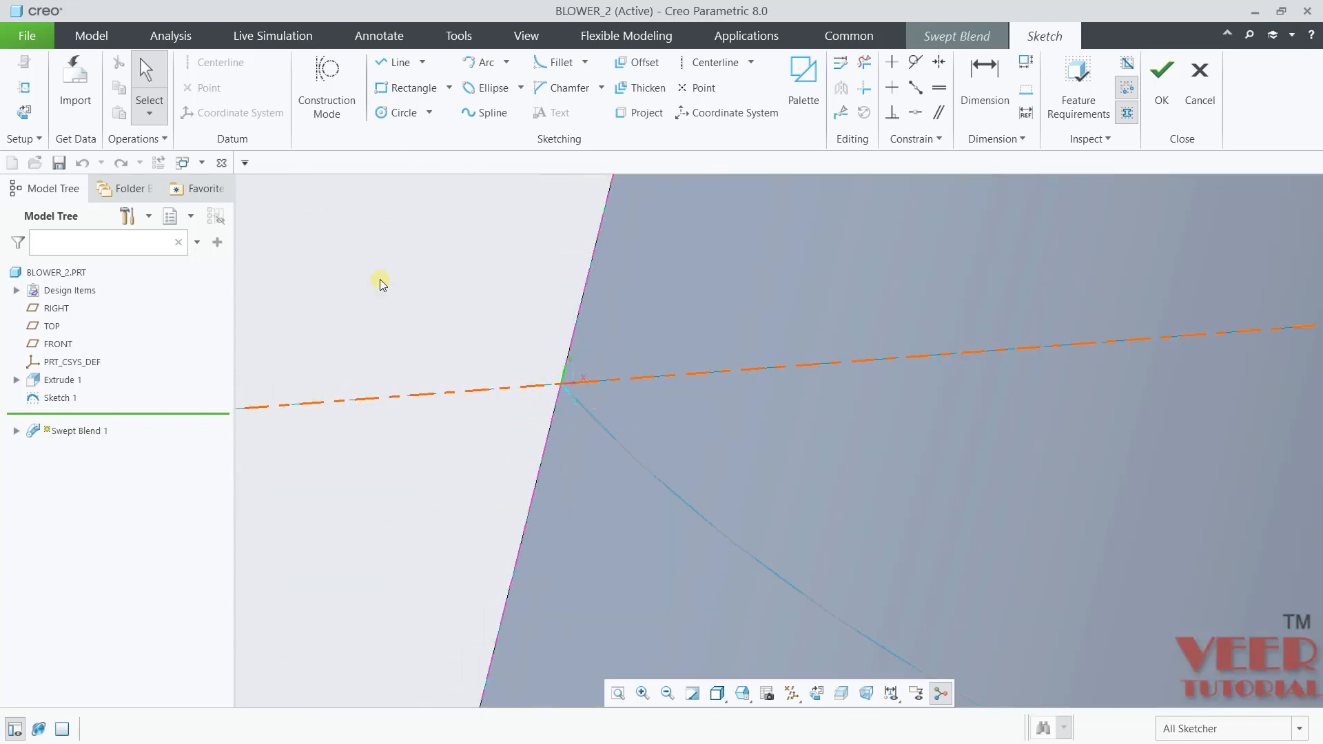
{"action": "left_click", "coordinate": [25, 114]}
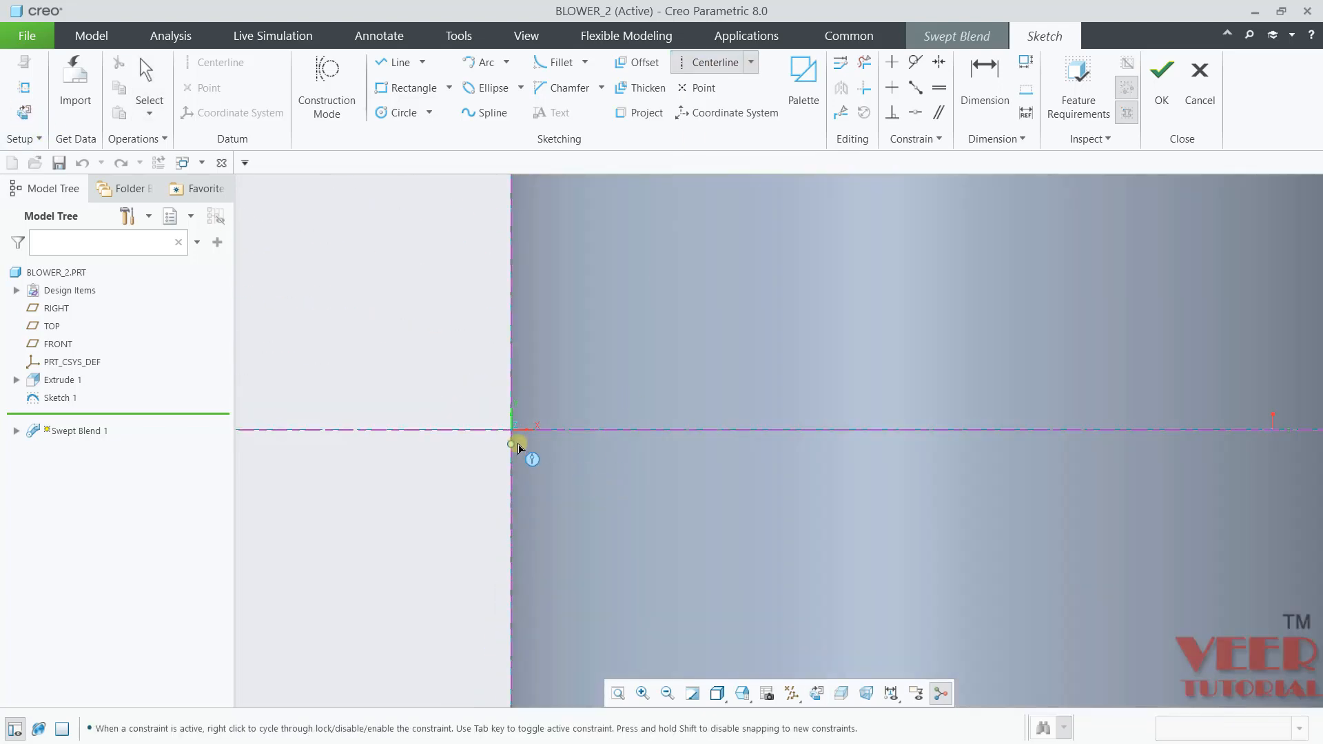
{"action": "left_click", "coordinate": [511, 429]}
{"action": "left_click", "coordinate": [560, 430]}
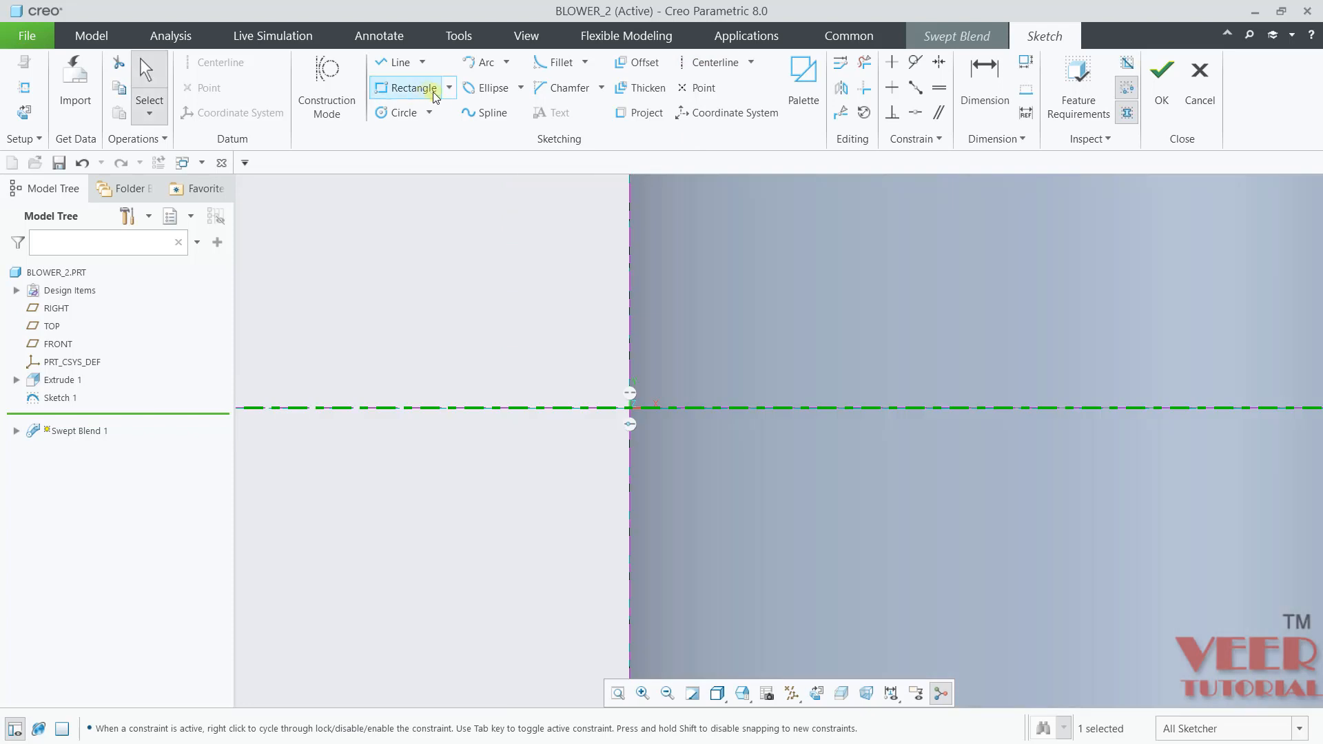
Step: Draw a rectangle about 1.11 wide and 2.5 high for Section 3, symmetric about the centerline, starting on the vertical reference
{"action": "left_click", "coordinate": [449, 88]}
{"action": "left_click", "coordinate": [355, 110]}
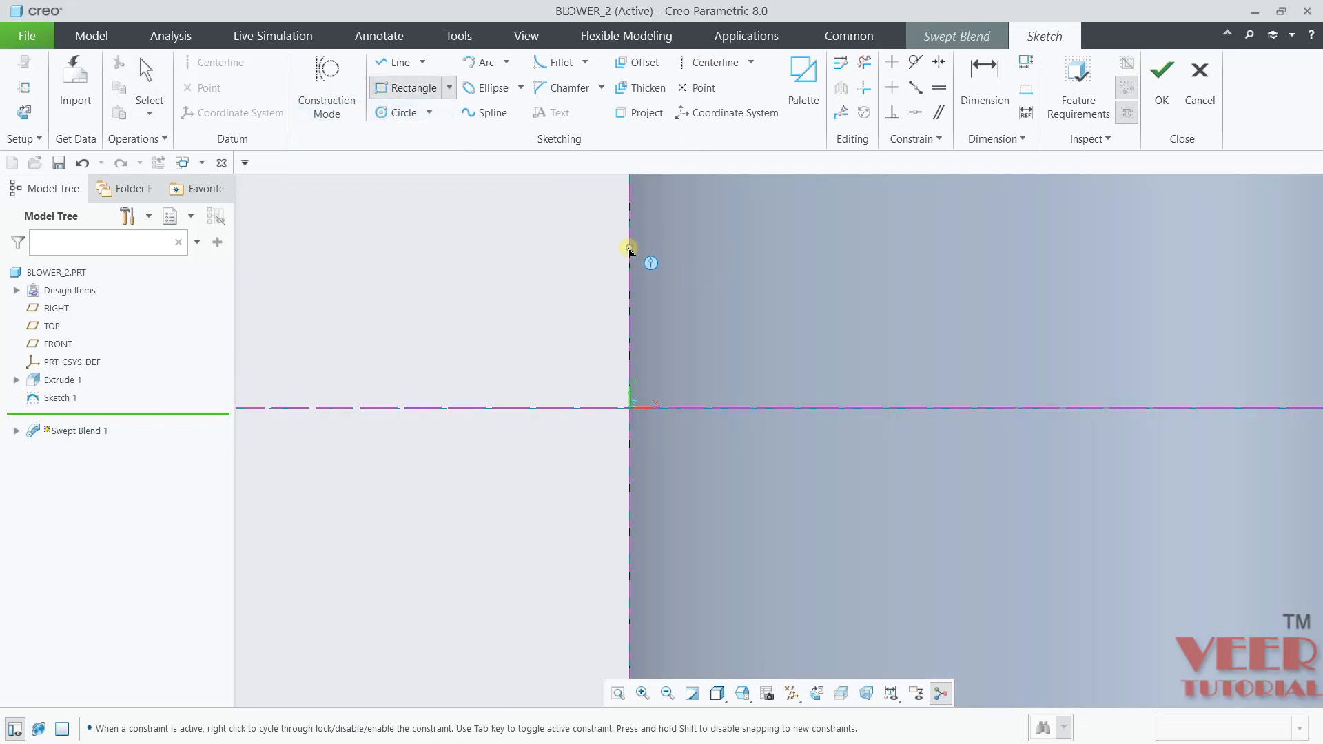
{"action": "left_click", "coordinate": [629, 246]}
{"action": "left_click", "coordinate": [772, 568]}
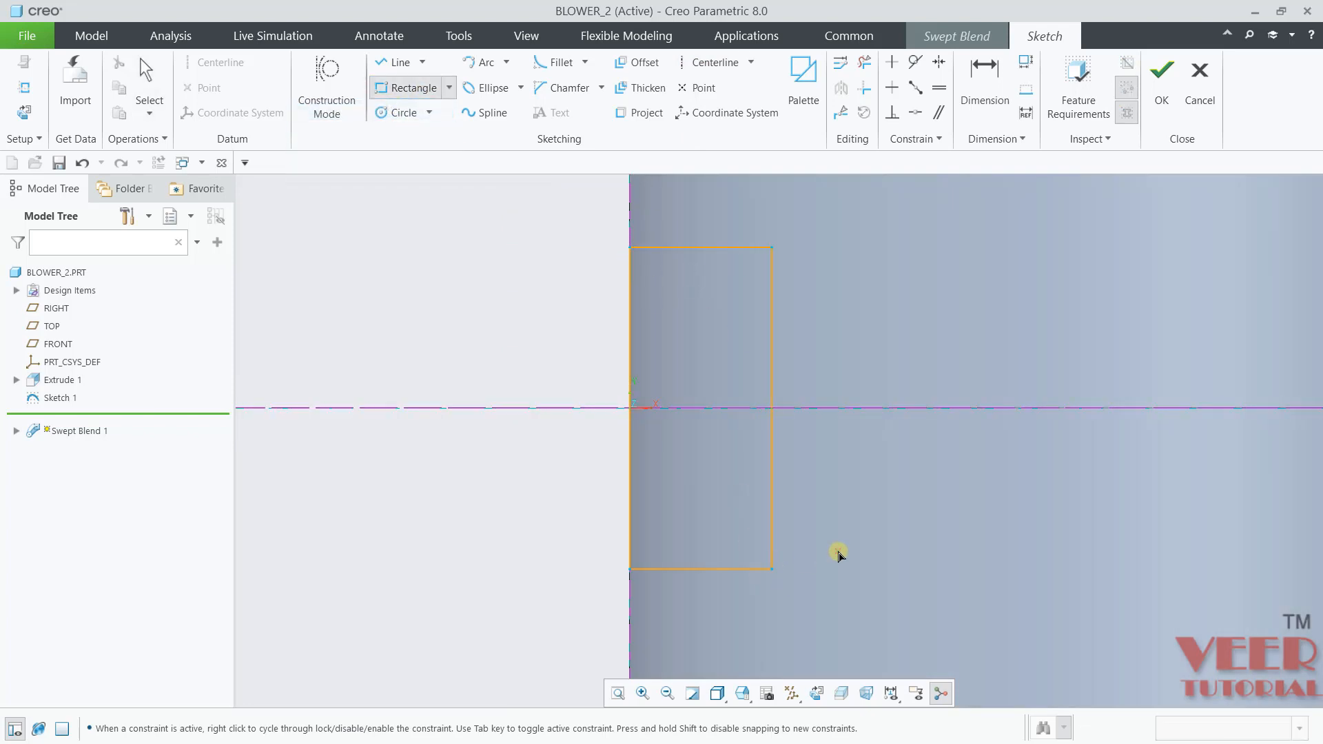
{"action": "middle_click", "coordinate": [820, 378]}
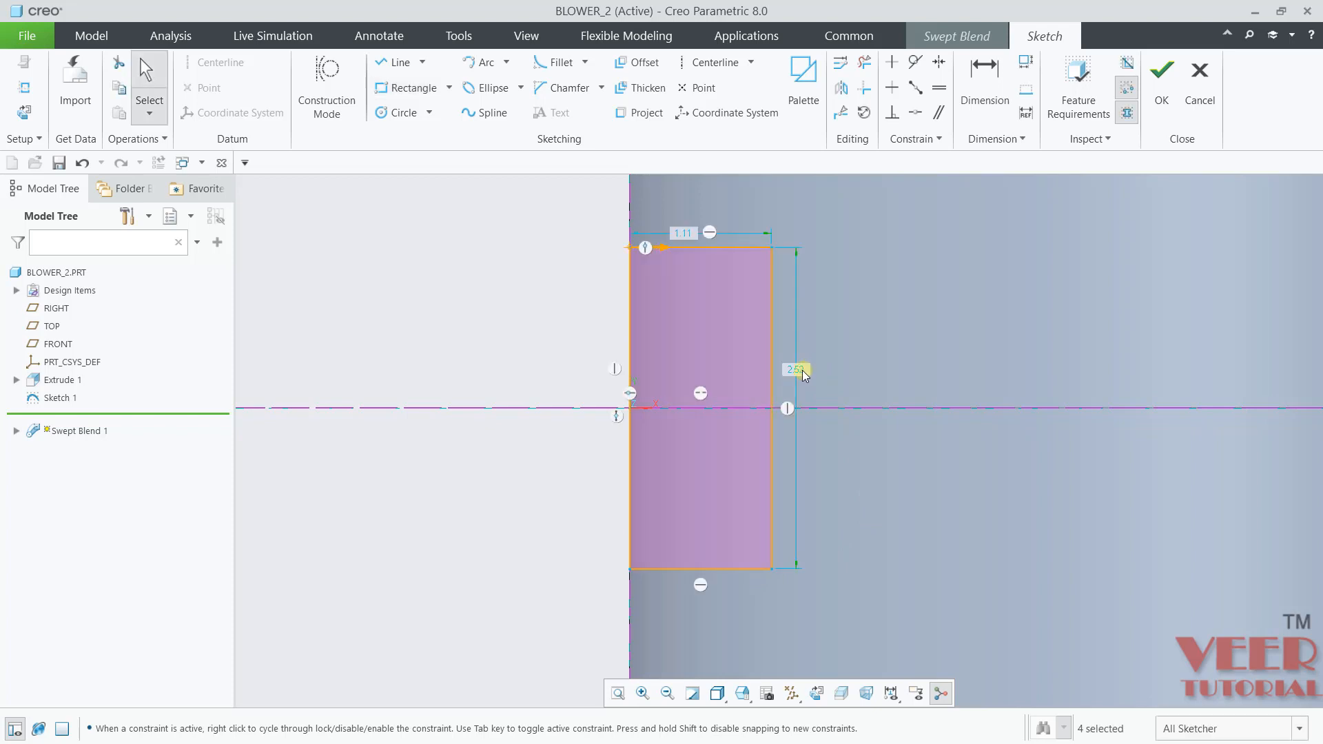
Step: Set the Section 3 rectangle's height to 5.75 and width to 4.2, and finish the sketch
{"action": "double_click", "coordinate": [803, 371]}
{"action": "type", "text": "5."}
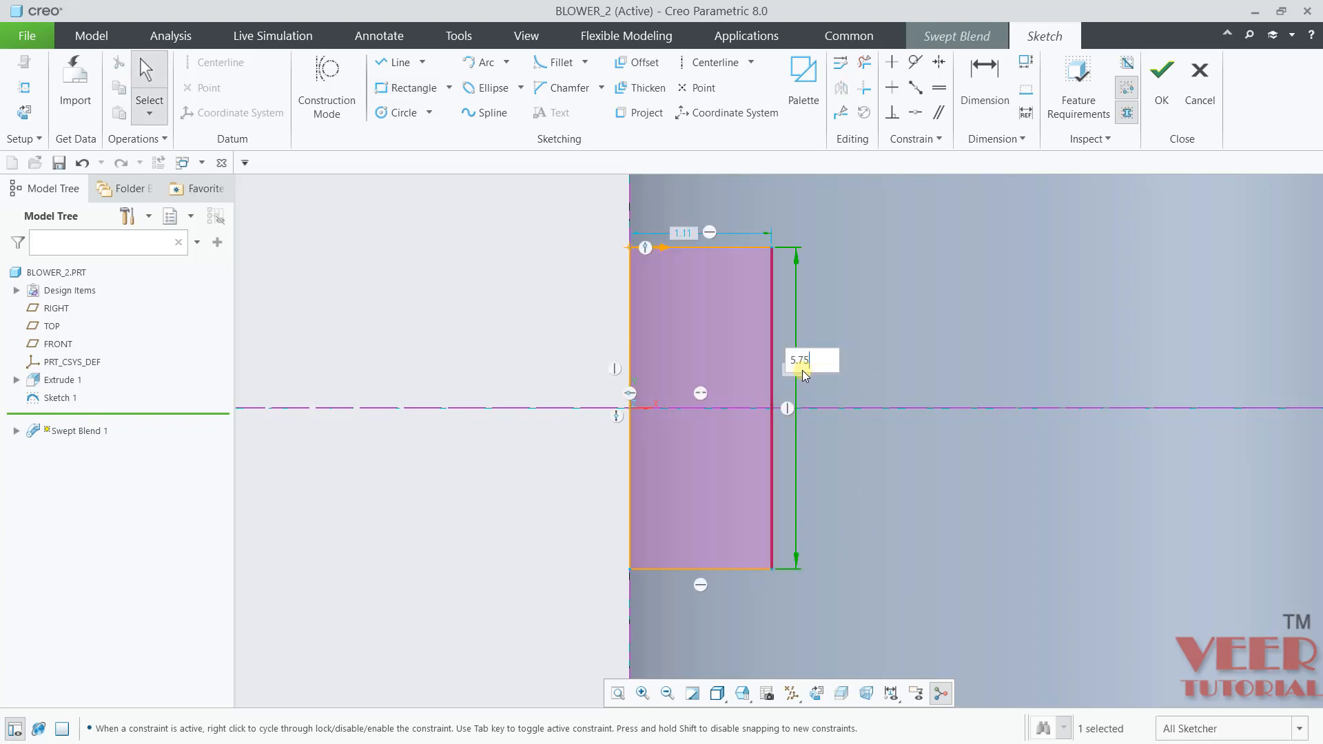
{"action": "type", "text": "75"}
{"action": "key", "text": "Return"}
{"action": "scroll", "coordinate": [752, 427], "scroll_direction": "up", "scroll_amount": 2}
{"action": "scroll", "coordinate": [744, 270], "scroll_direction": "down", "scroll_amount": 2}
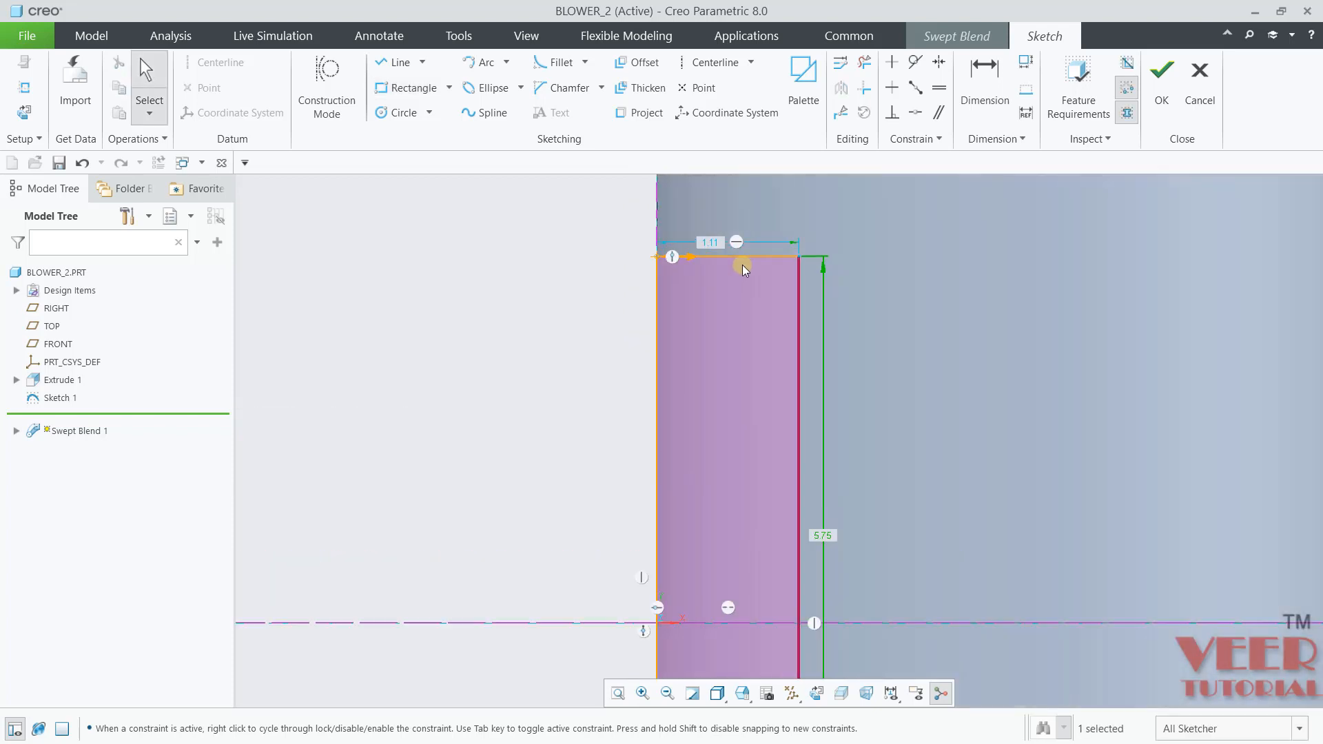
{"action": "scroll", "coordinate": [741, 269], "scroll_direction": "down", "scroll_amount": 1}
{"action": "double_click", "coordinate": [704, 237]}
{"action": "type", "text": "4"}
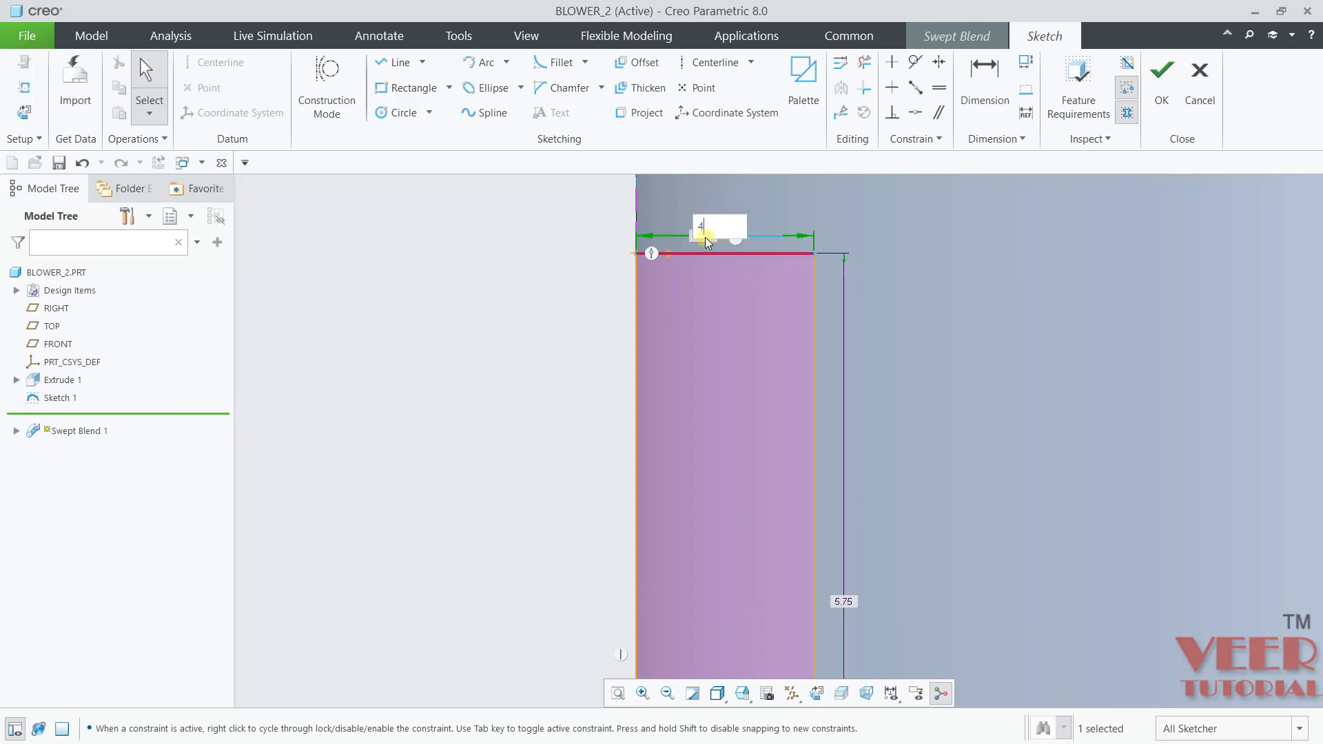
{"action": "type", "text": ".2"}
{"action": "key", "text": "Return"}
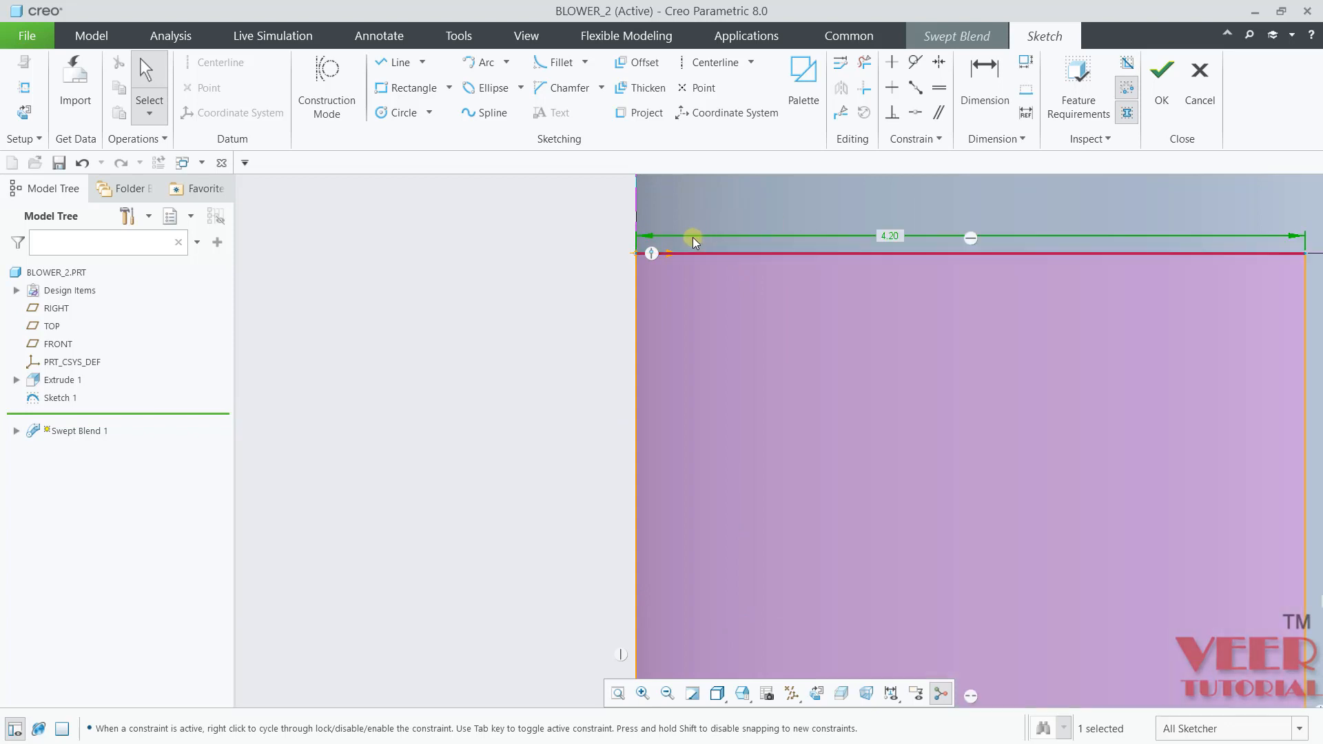
{"action": "left_click", "coordinate": [1161, 75]}
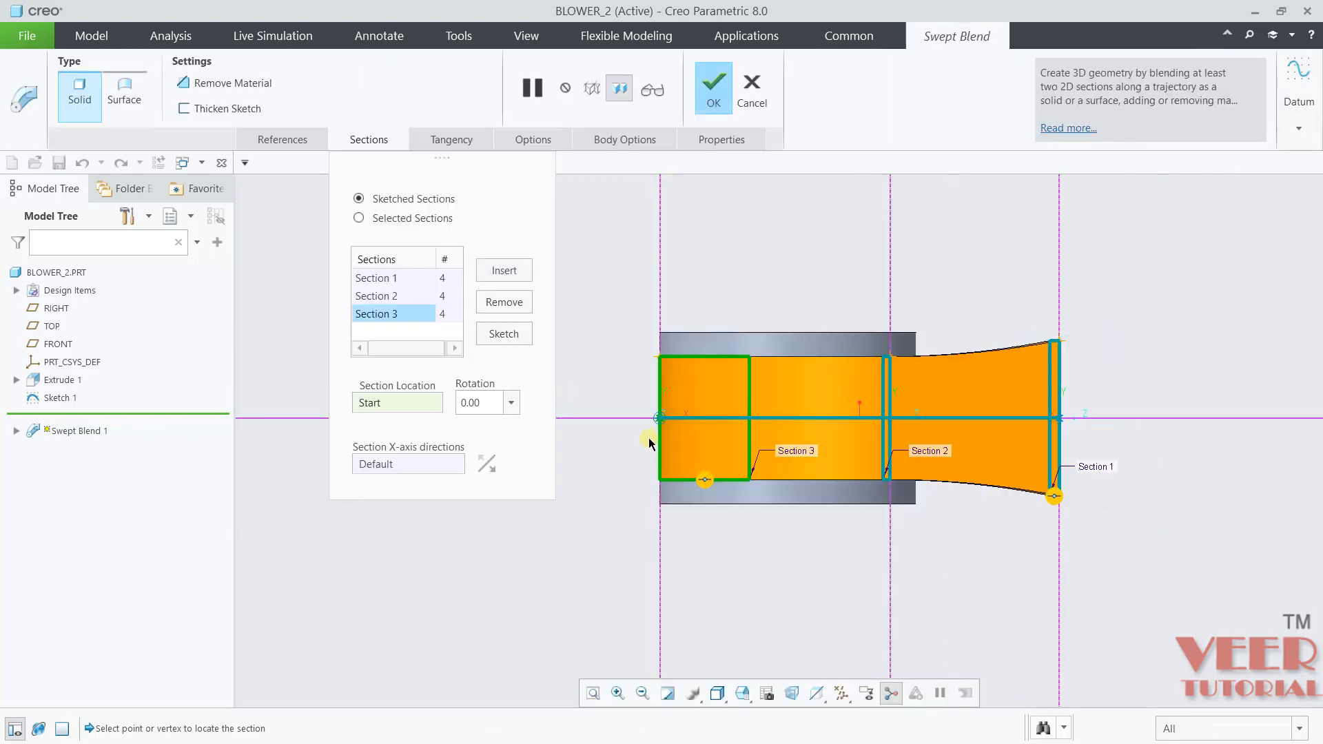
Step: Complete the solid swept blend through the three sections and inspect the resulting duct
{"action": "mouse_move", "coordinate": [649, 441]}
{"action": "middle_mouse_down"}
{"action": "mouse_move", "coordinate": [689, 386]}
{"action": "mouse_move", "coordinate": [758, 344]}
{"action": "mouse_move", "coordinate": [895, 359]}
{"action": "mouse_move", "coordinate": [962, 338]}
{"action": "mouse_move", "coordinate": [1024, 286]}
{"action": "mouse_move", "coordinate": [1006, 337]}
{"action": "mouse_move", "coordinate": [934, 394]}
{"action": "middle_mouse_up"}
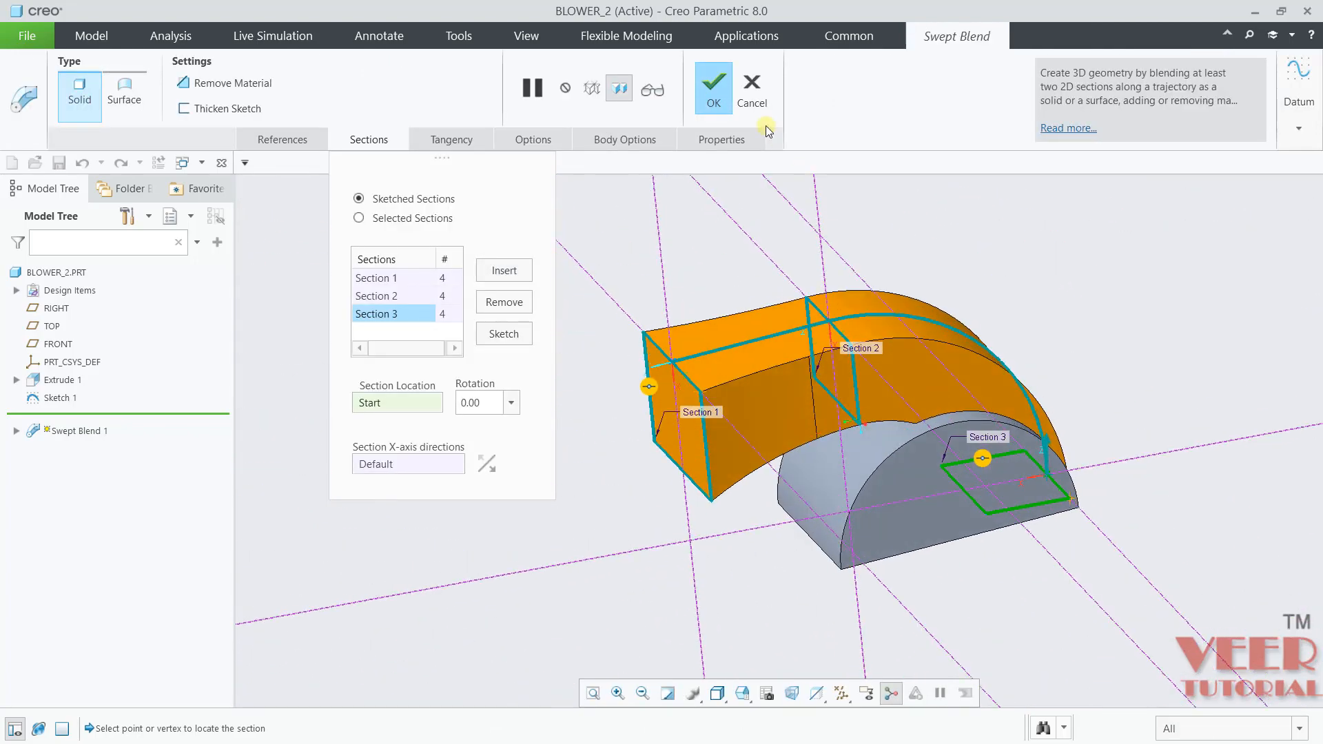
{"action": "left_click", "coordinate": [715, 100]}
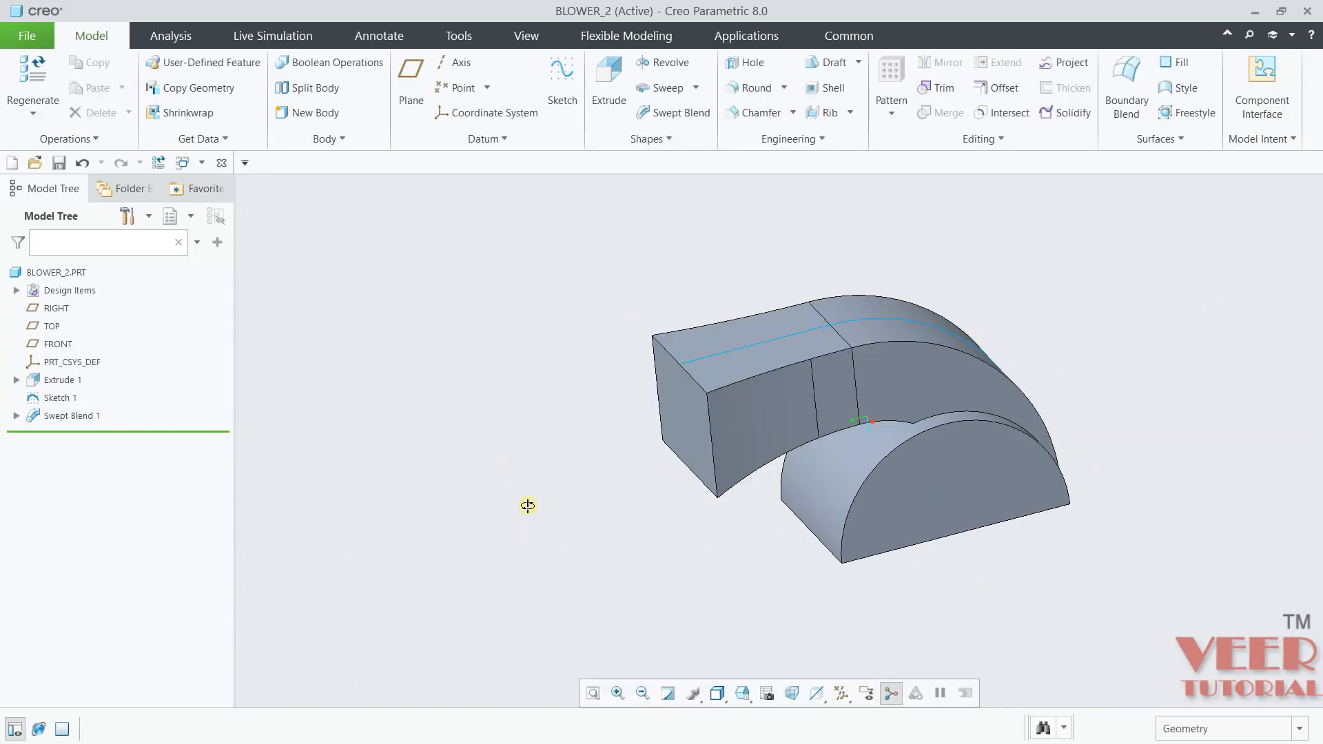
{"action": "mouse_move", "coordinate": [526, 510]}
{"action": "middle_mouse_down"}
{"action": "mouse_move", "coordinate": [527, 407]}
{"action": "mouse_move", "coordinate": [547, 517]}
{"action": "mouse_move", "coordinate": [546, 493]}
{"action": "mouse_move", "coordinate": [576, 487]}
{"action": "mouse_move", "coordinate": [536, 535]}
{"action": "mouse_move", "coordinate": [543, 416]}
{"action": "mouse_move", "coordinate": [561, 504]}
{"action": "mouse_move", "coordinate": [617, 473]}
{"action": "mouse_move", "coordinate": [569, 496]}
{"action": "mouse_move", "coordinate": [569, 510]}
{"action": "middle_mouse_up"}
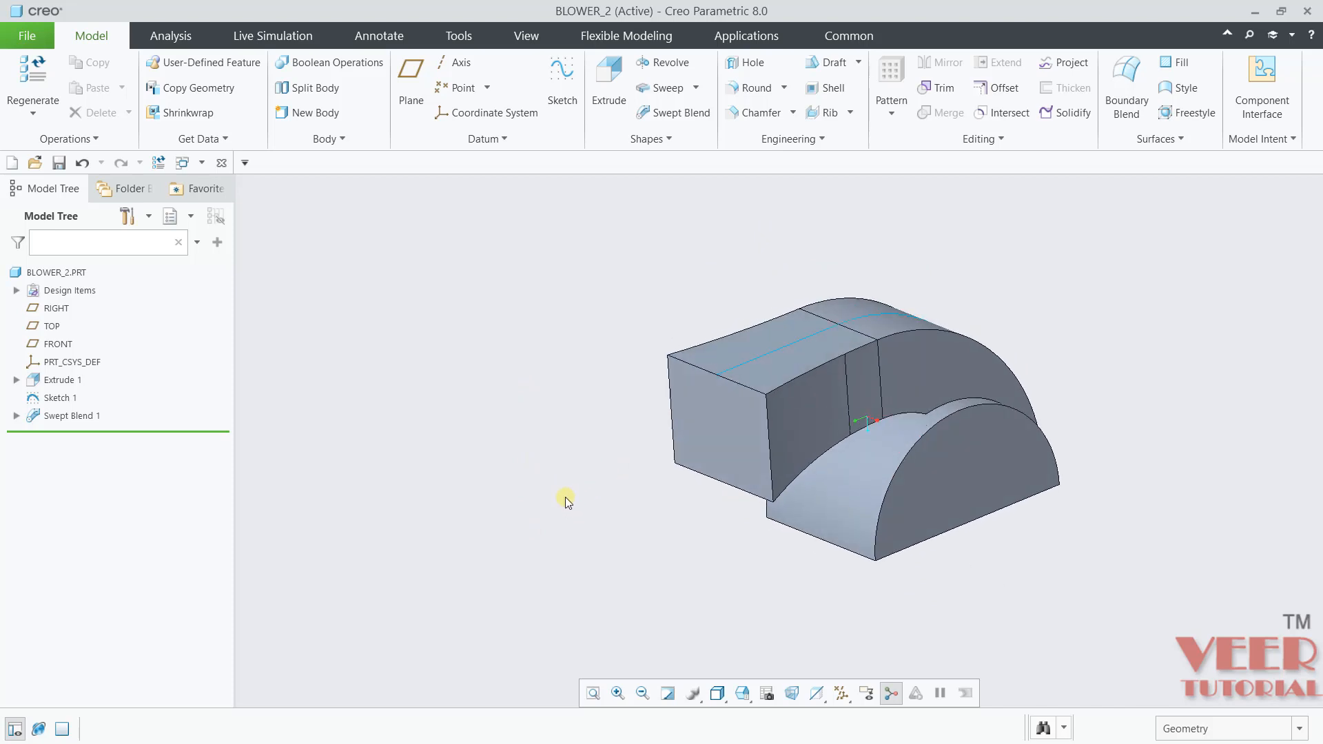